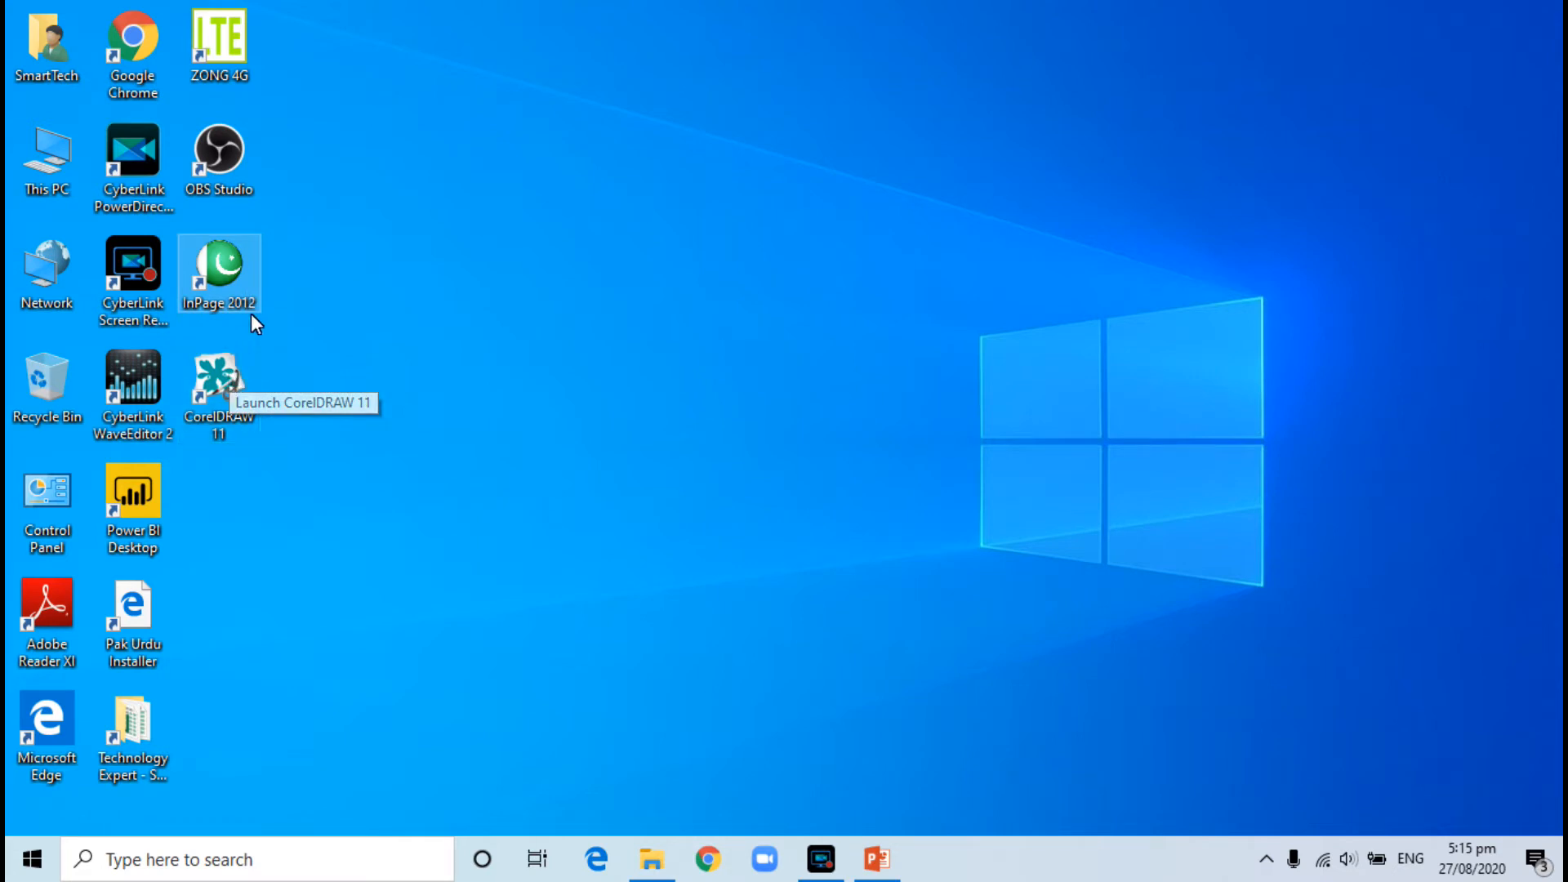
# Step: Launch CorelDRAW 11 from the desktop and start a new blank graphic
pyautogui.click(330, 294)
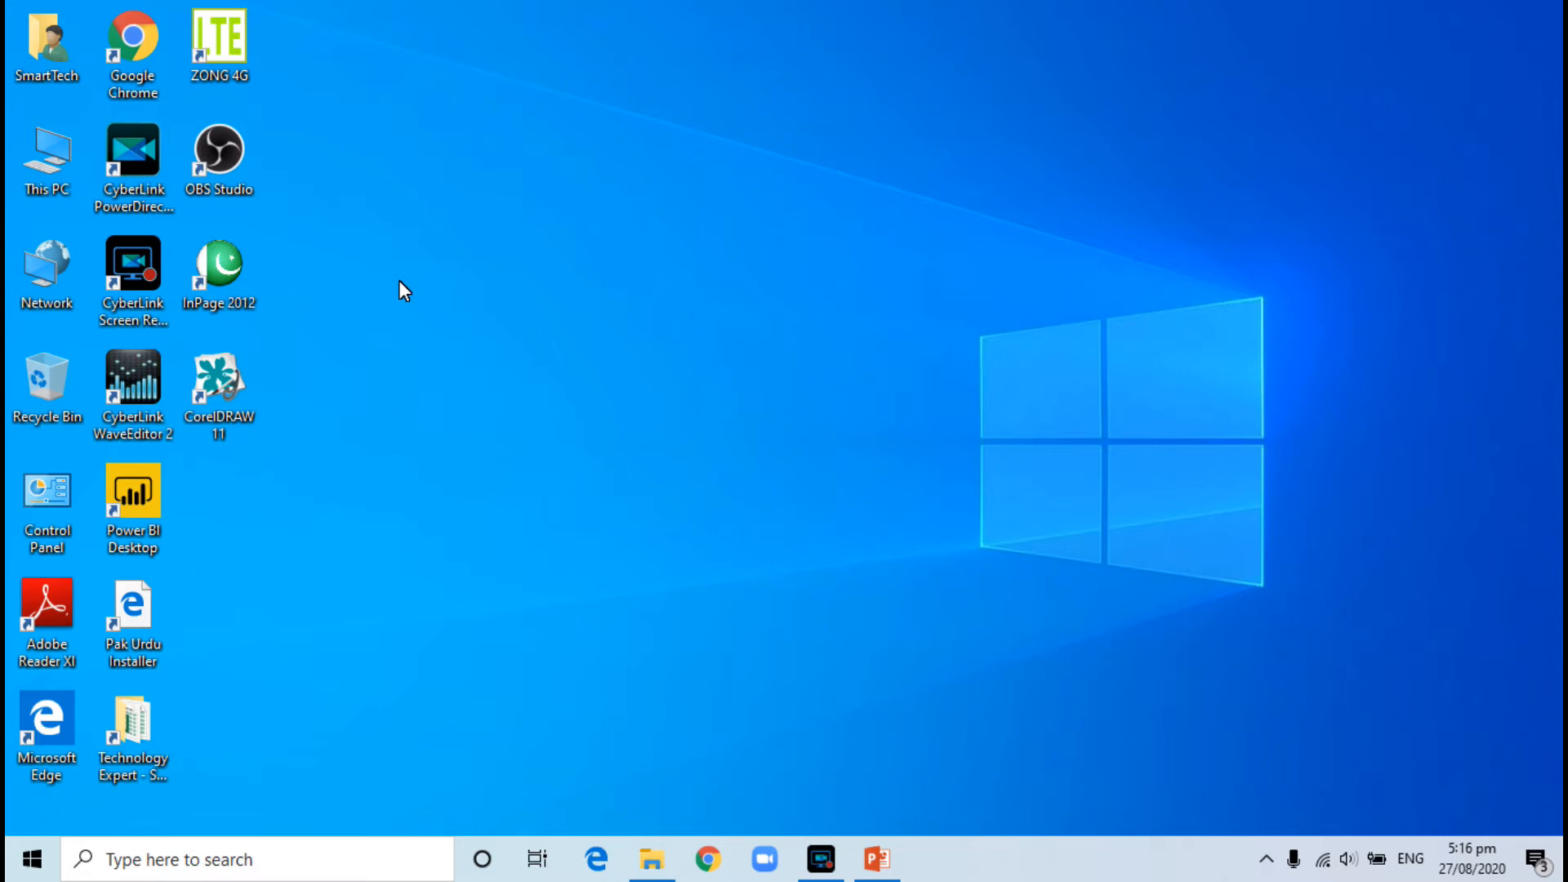
pyautogui.doubleClick(219, 390)
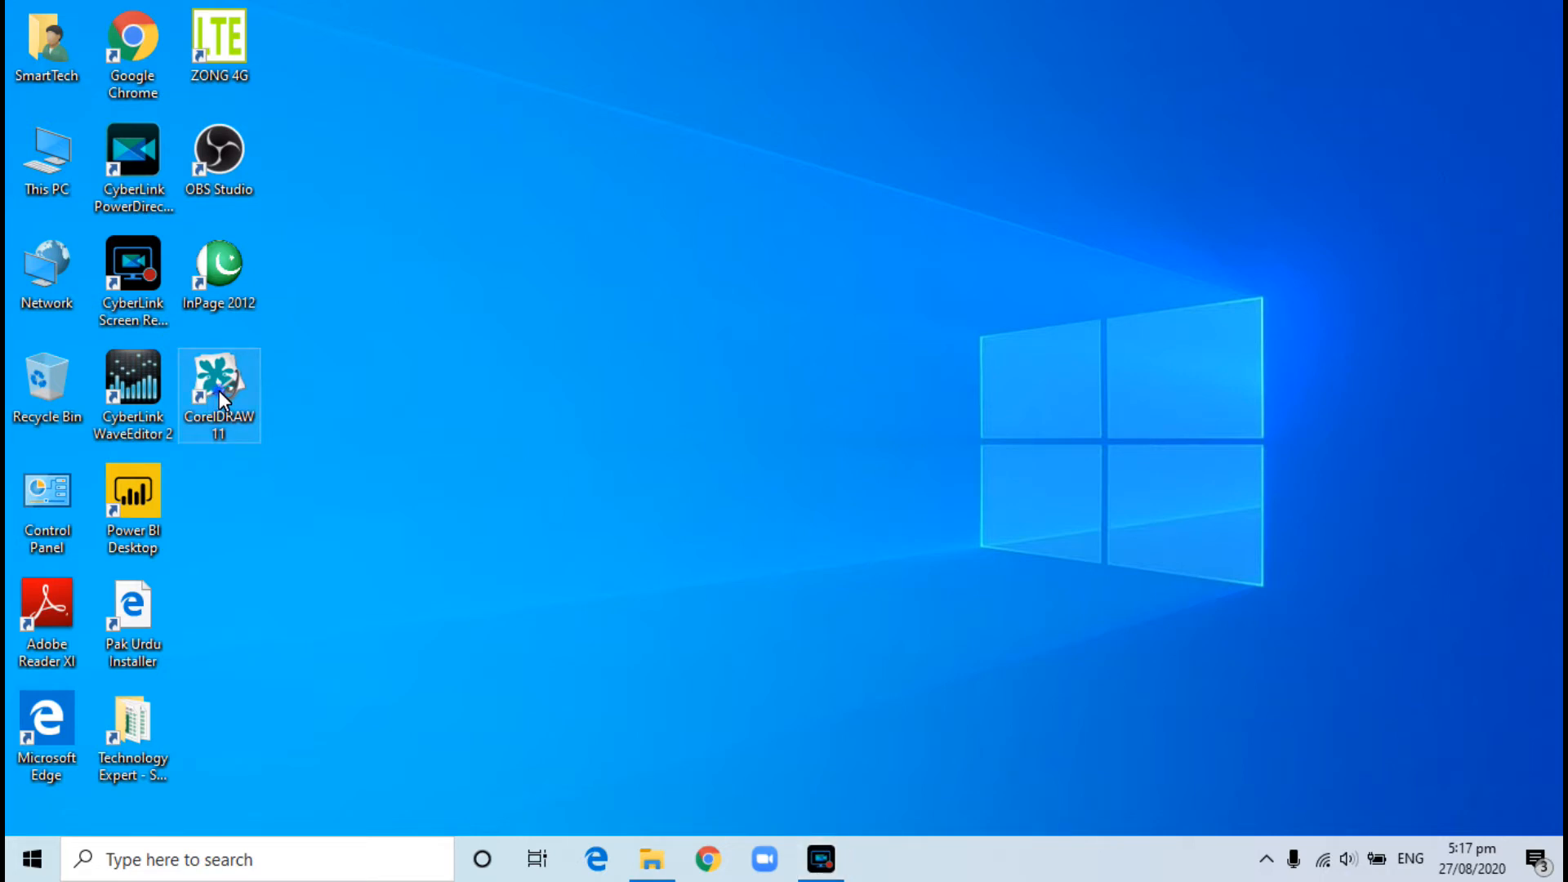
pyautogui.click(947, 500)
pyautogui.click(948, 502)
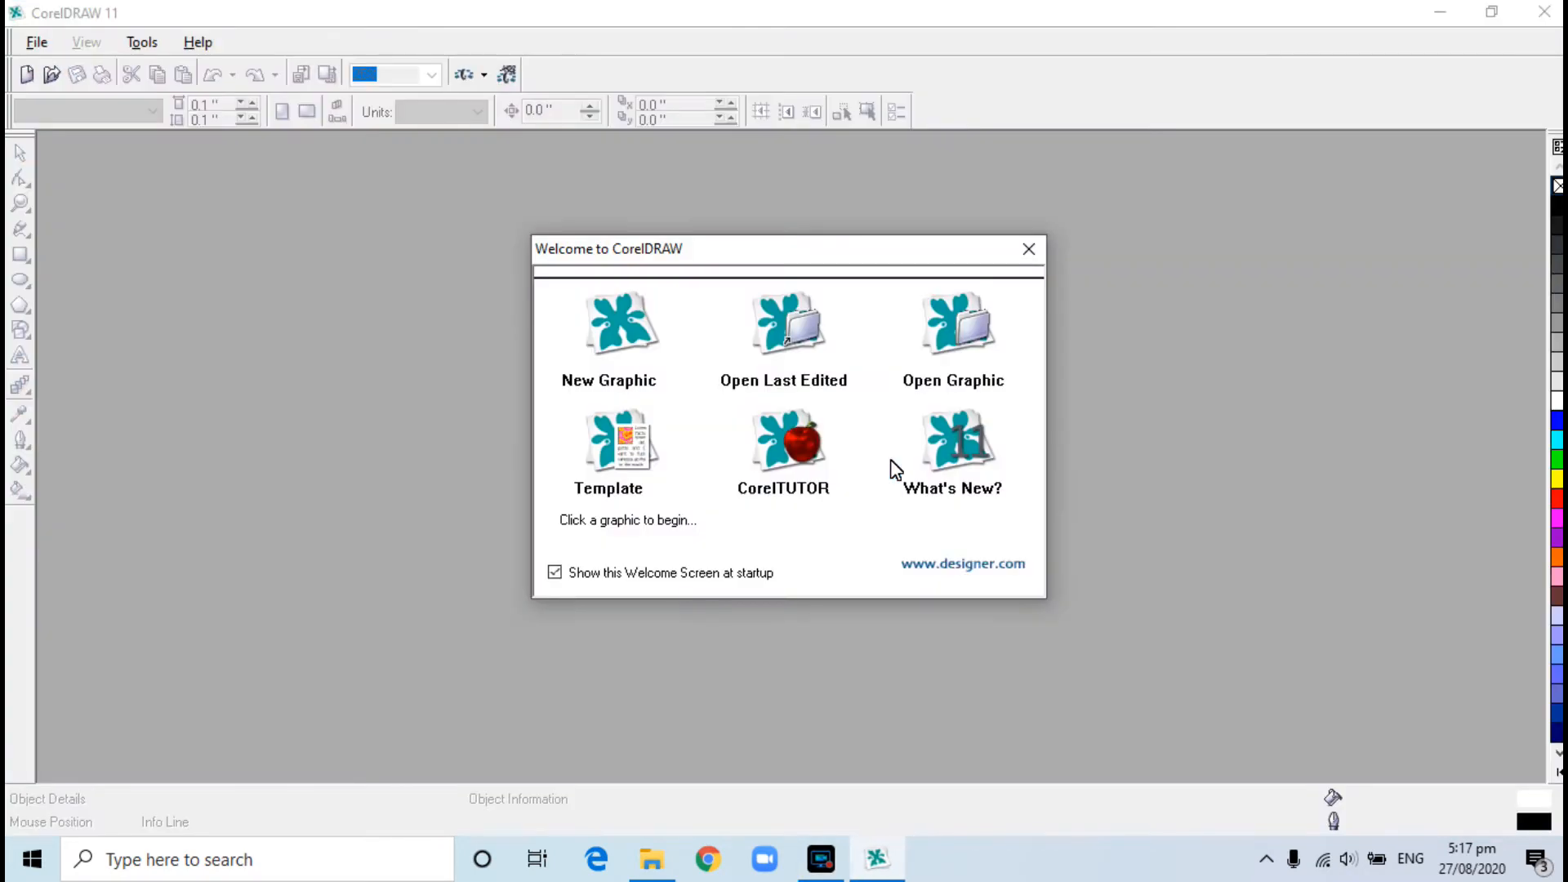
pyautogui.click(618, 343)
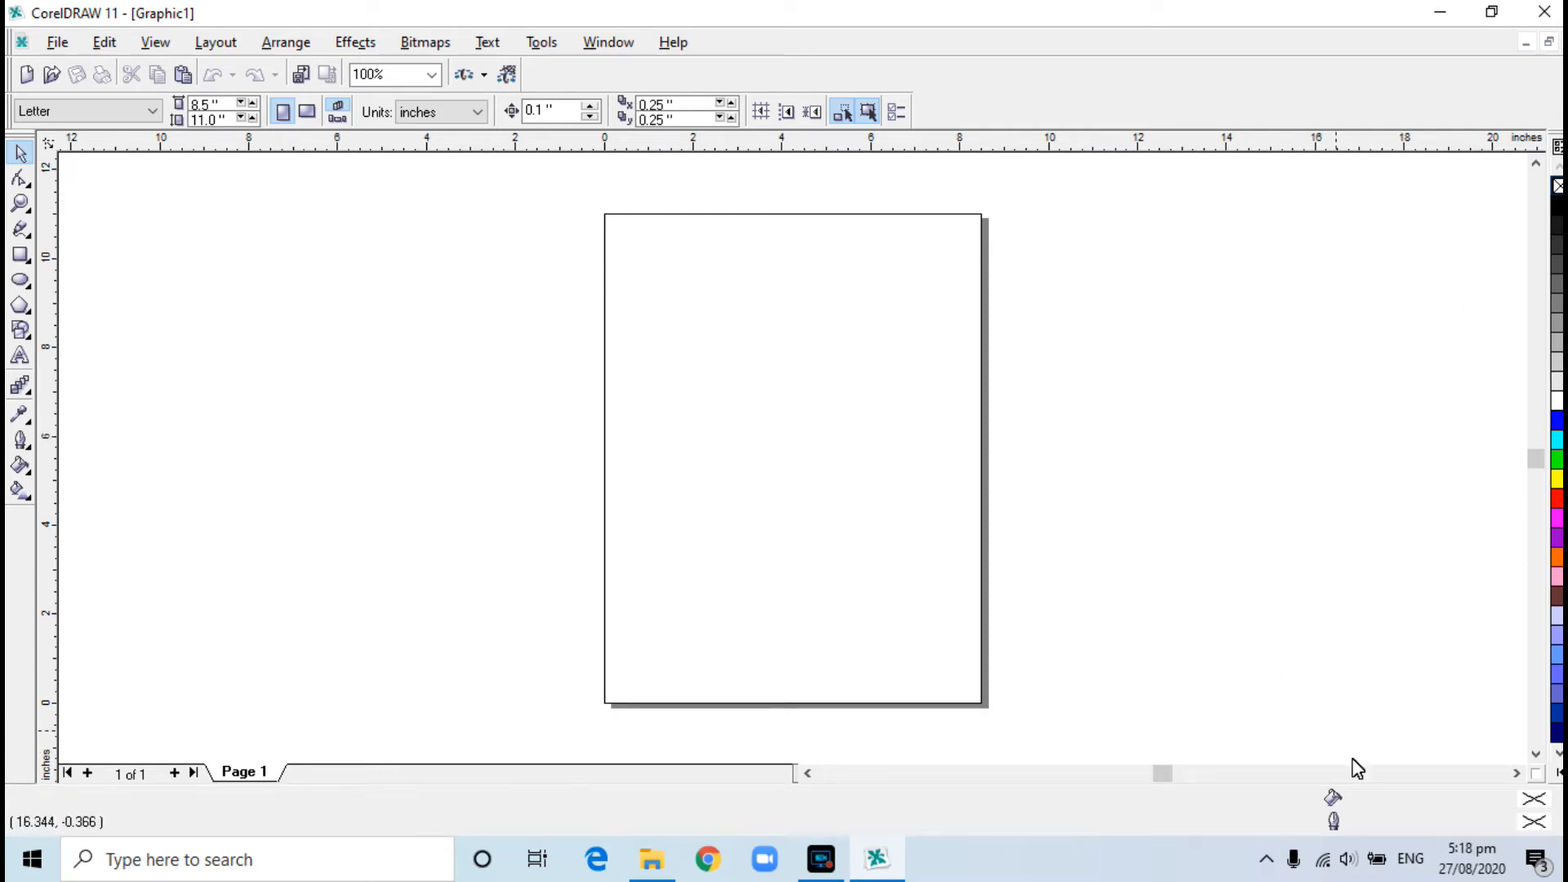
# Step: Switch the input language to Urdu (Pakistan) and try entering the Urdu word سمارٹ as artistic text on the page
pyautogui.click(1406, 864)
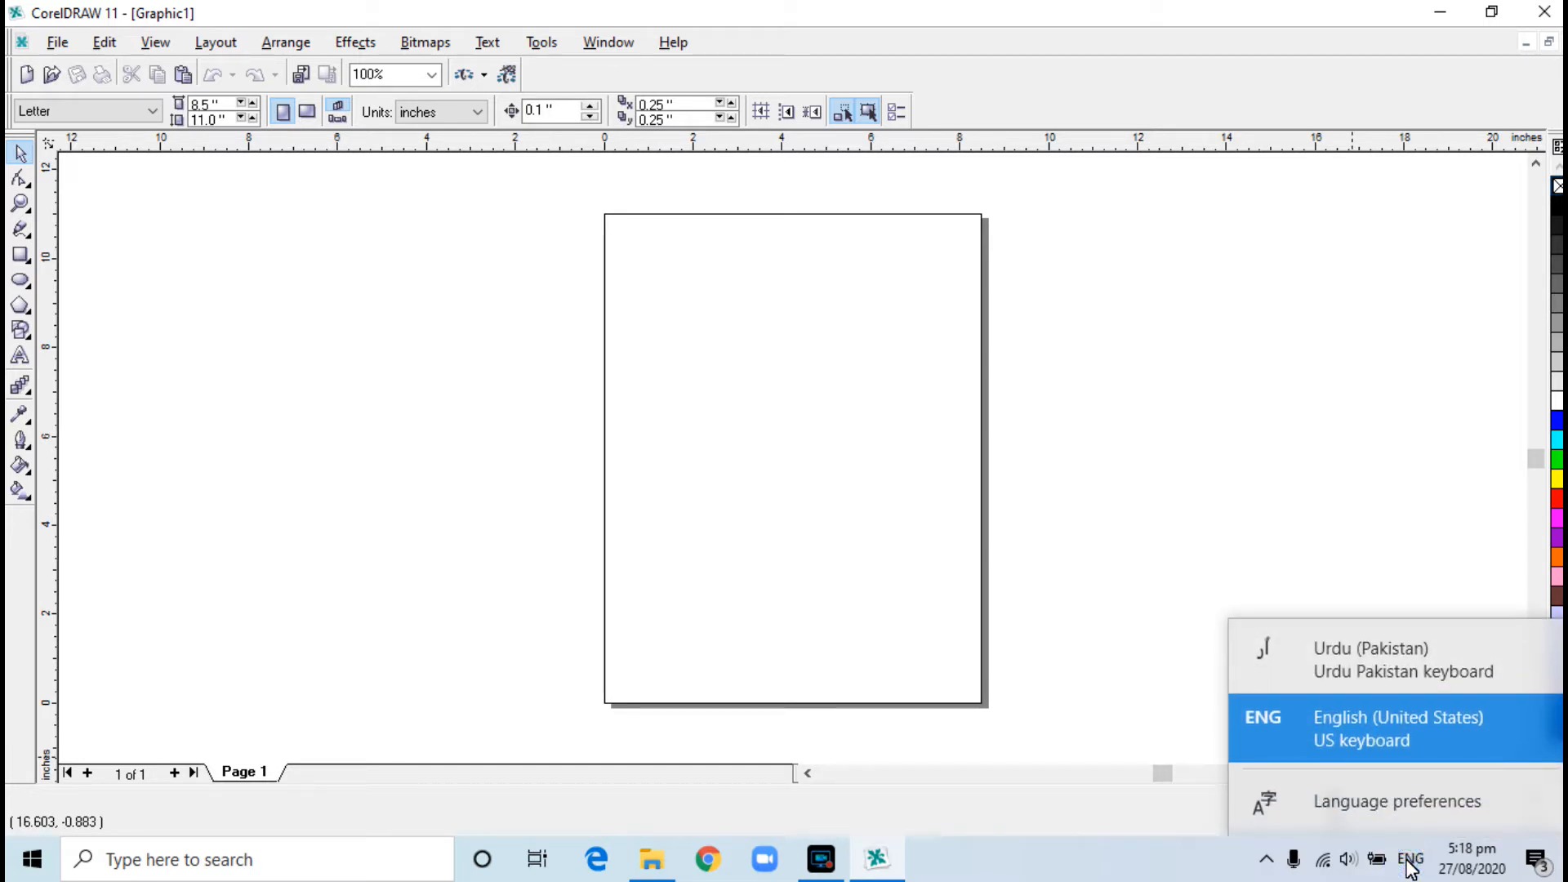
pyautogui.click(1326, 668)
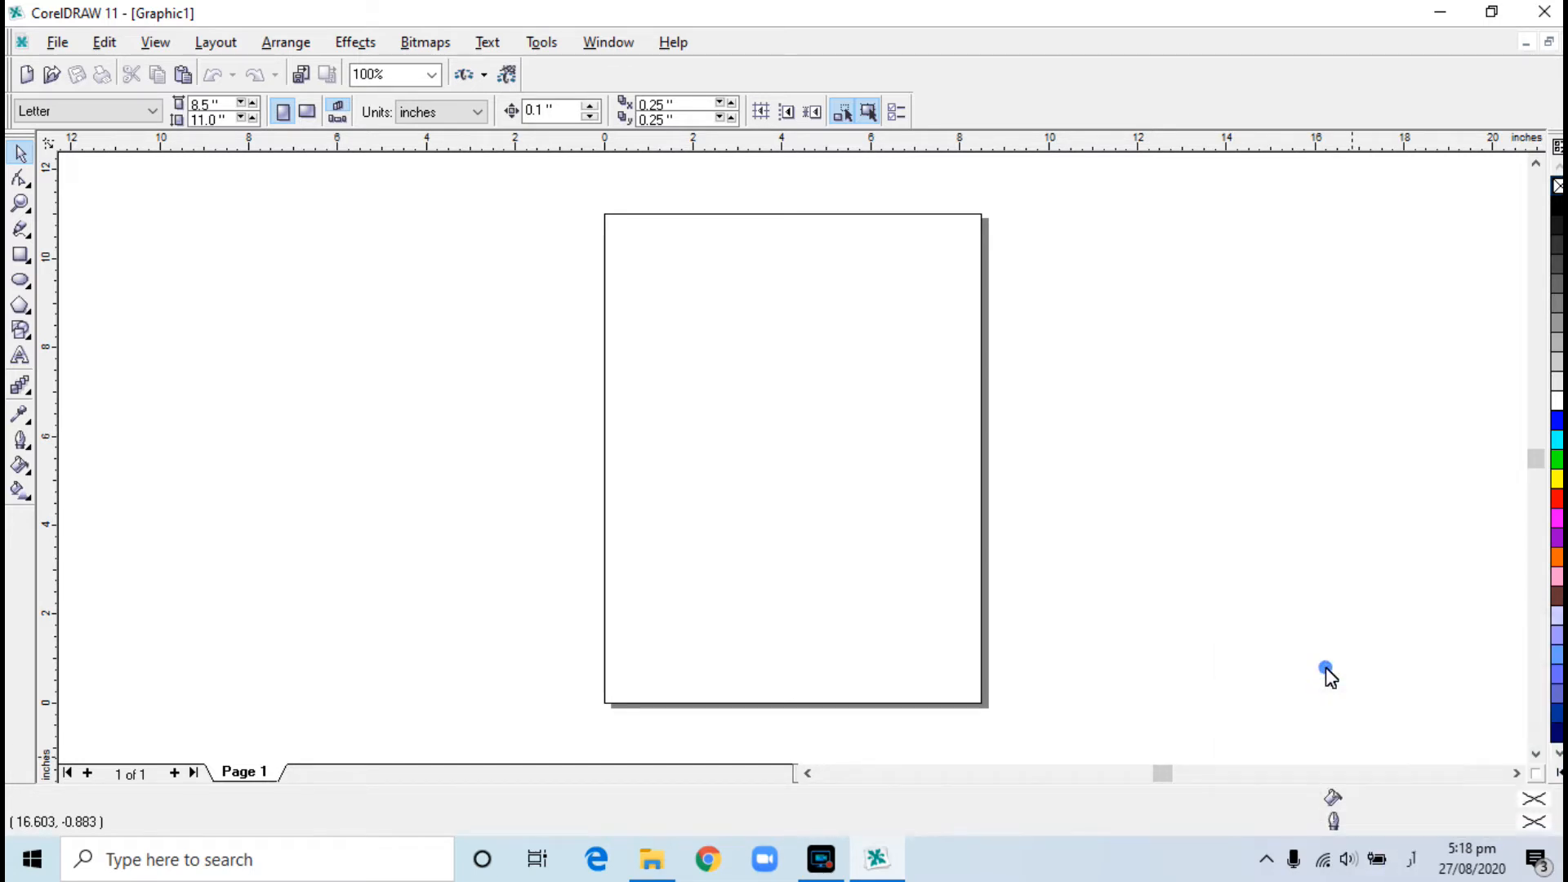
pyautogui.click(19, 357)
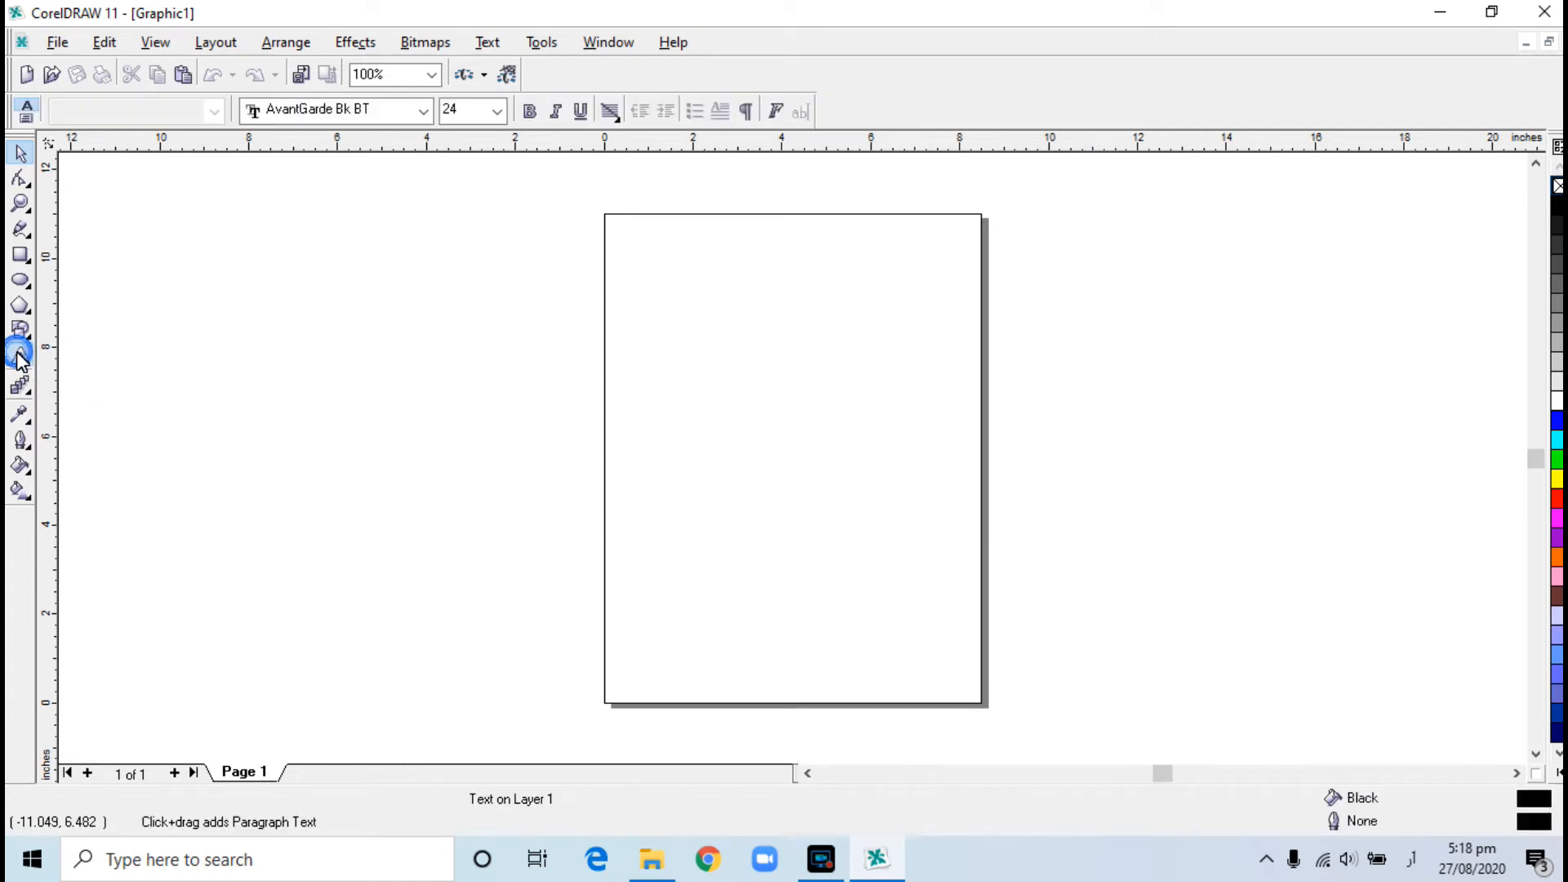
pyautogui.click(701, 404)
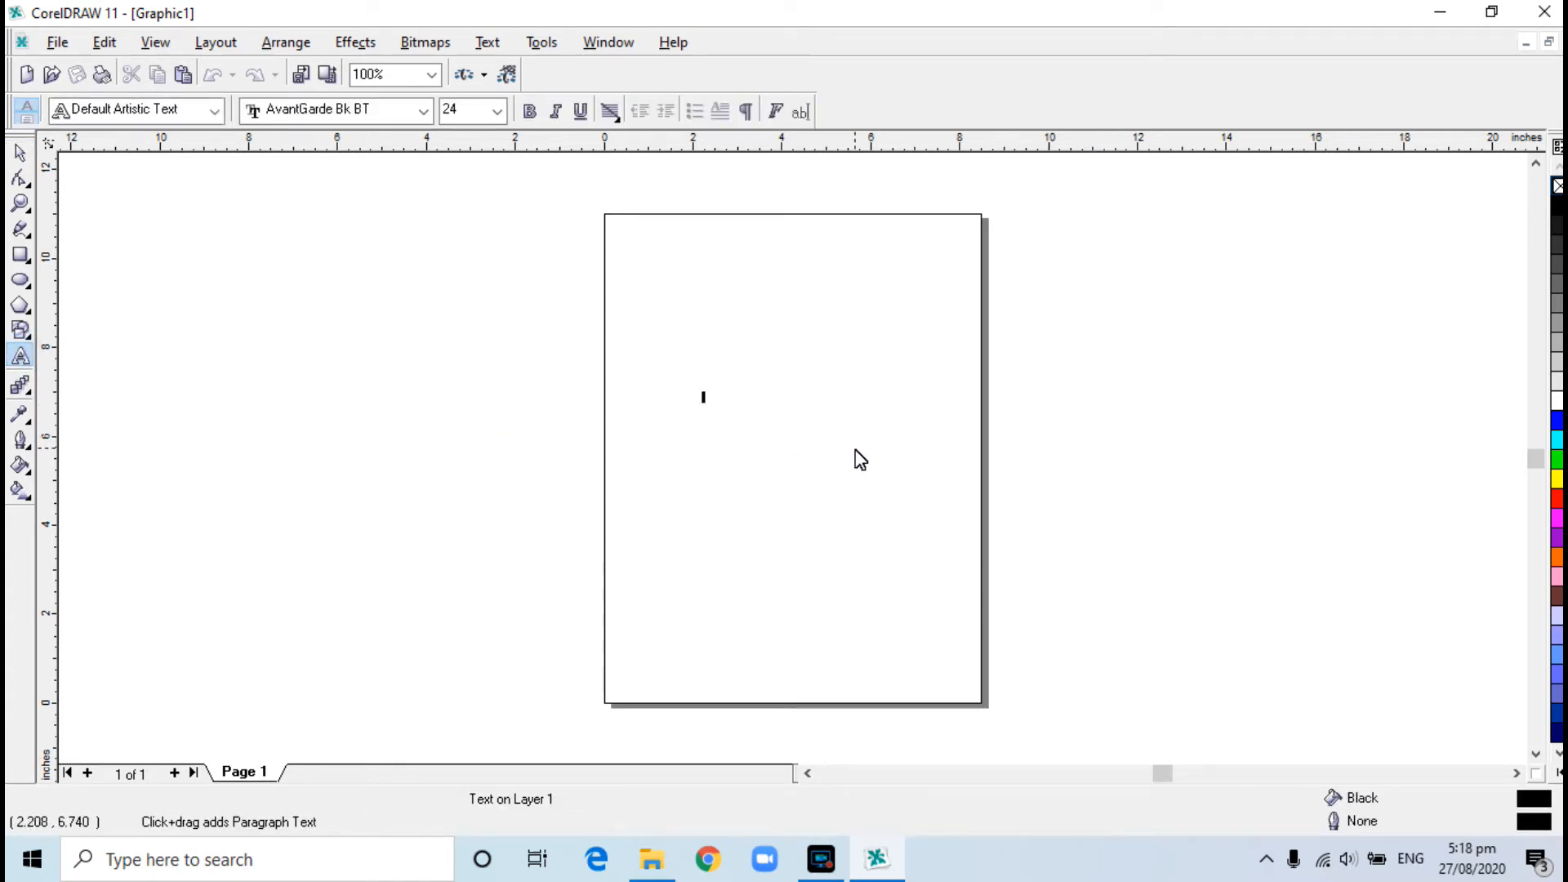
pyautogui.write('sm')
pyautogui.press('BackSpace')
pyautogui.press('BackSpace')
pyautogui.press('BackSpace')
pyautogui.press('BackSpace')
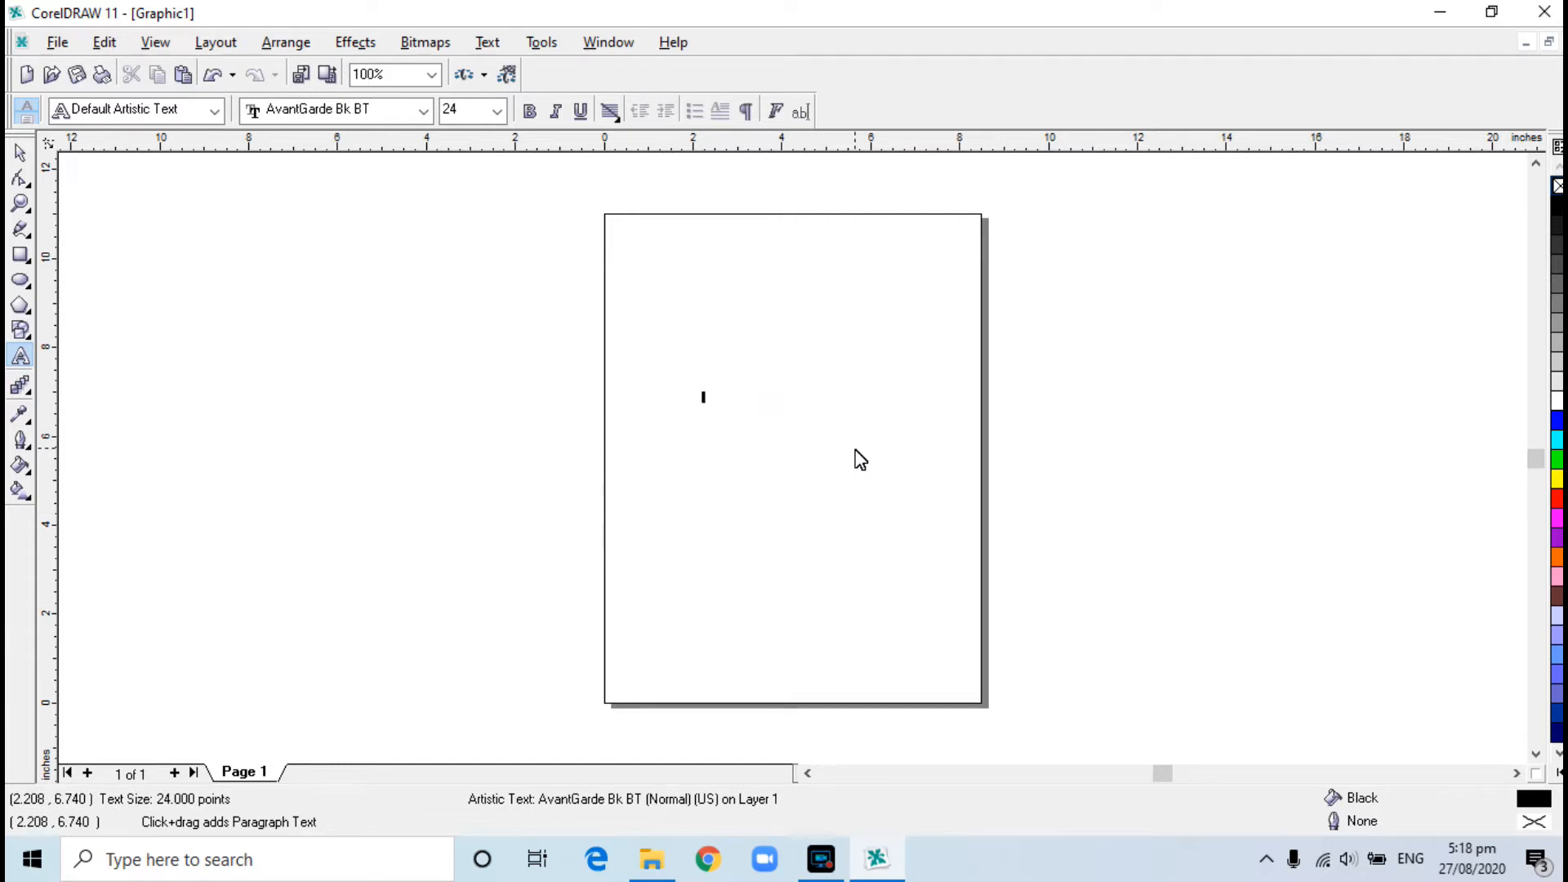
pyautogui.hotkey('alt', 'shift')
pyautogui.write('سمار')
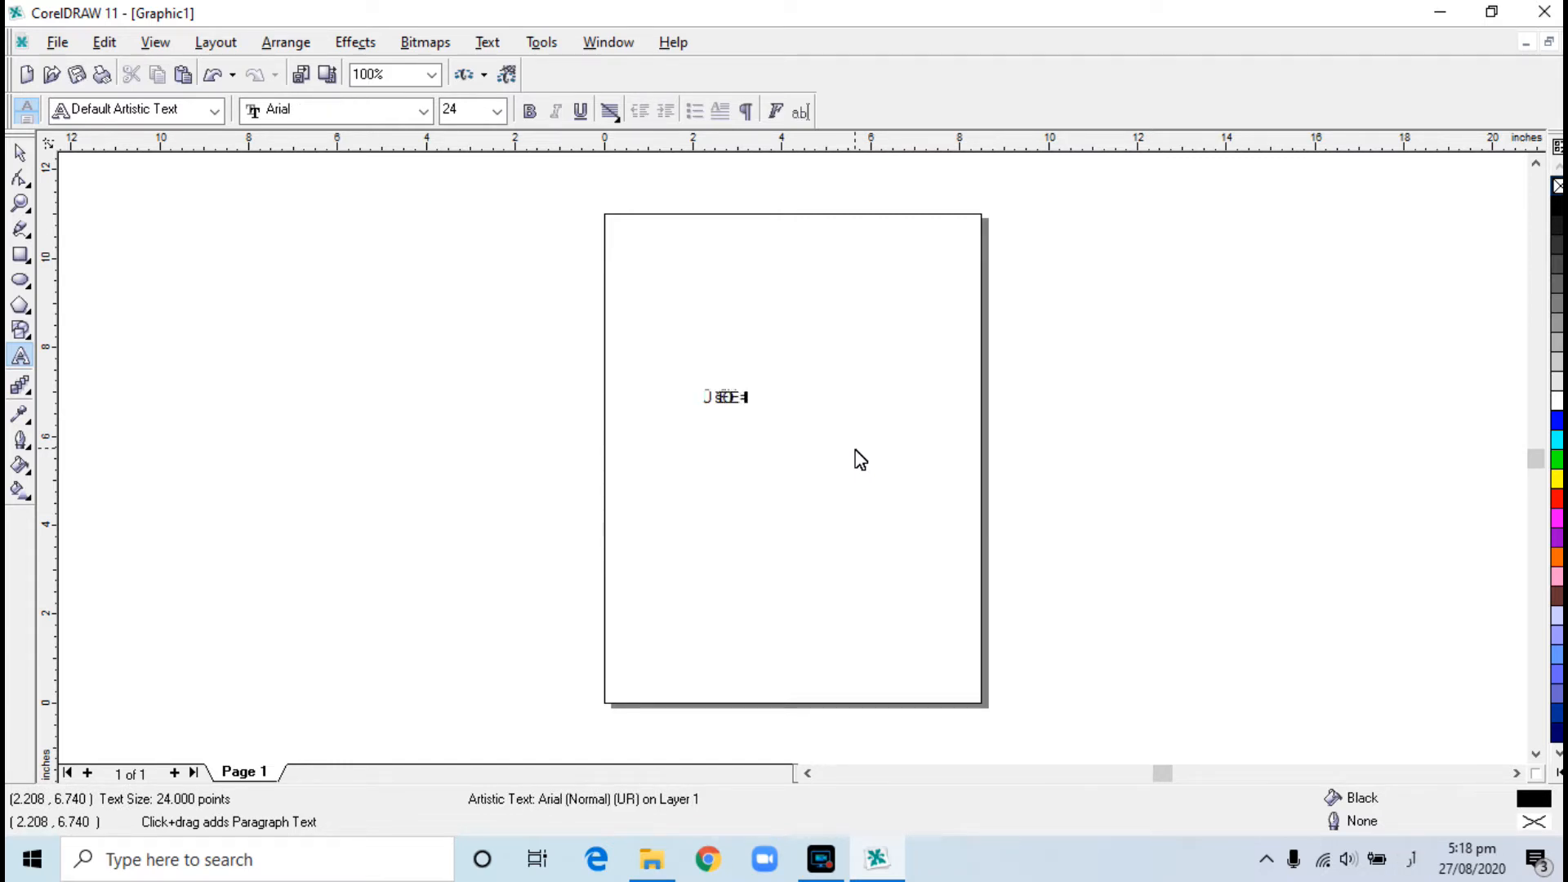
pyautogui.write('ٹ')
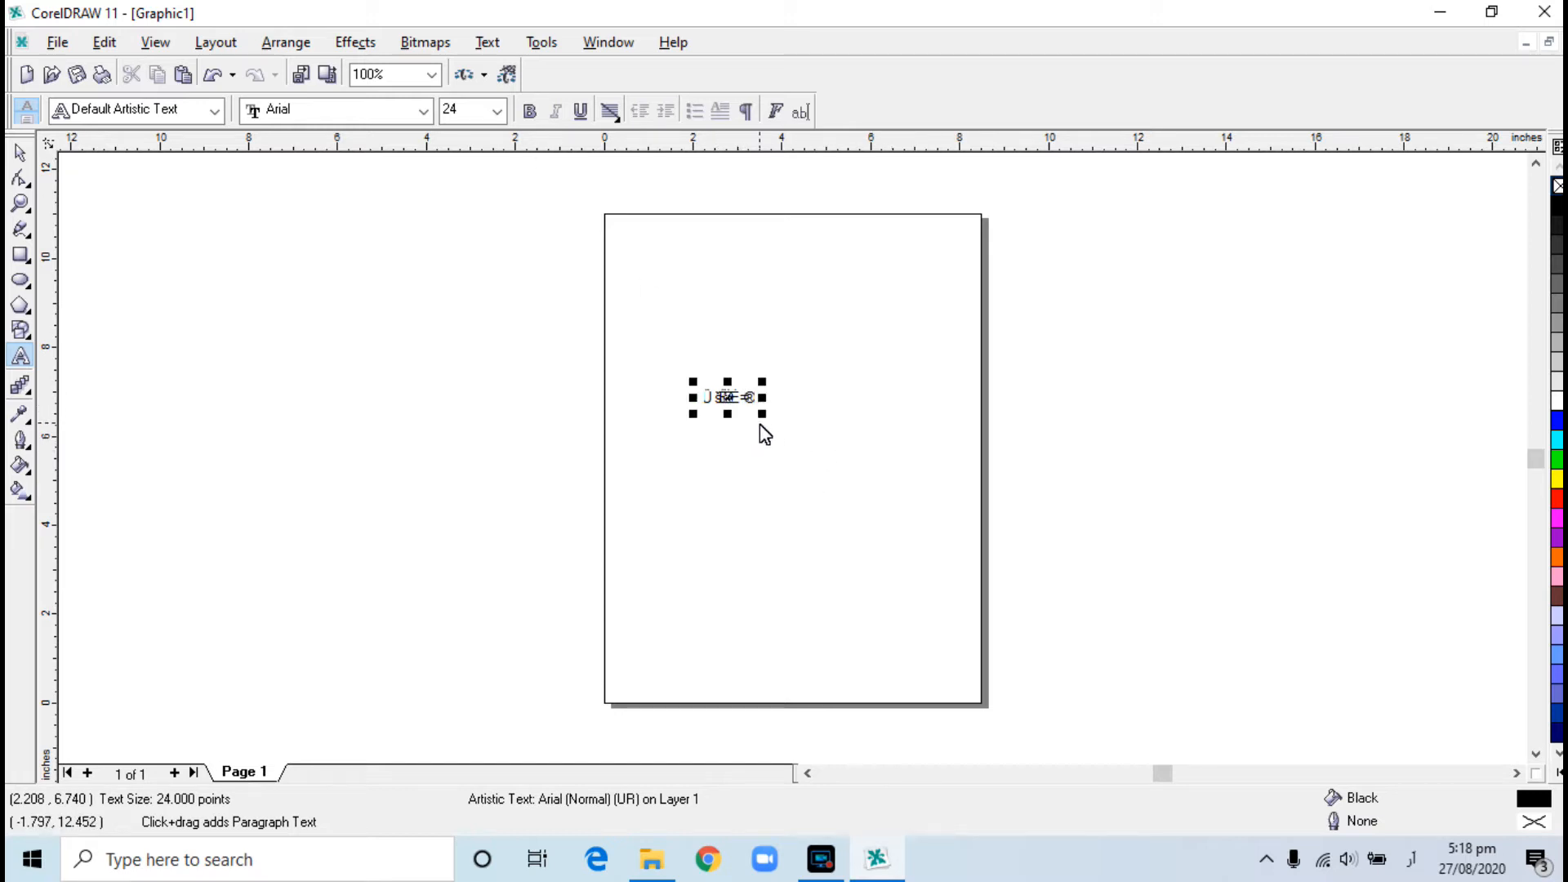
# Step: Enlarge the artistic text to about 149.5 pt to inspect its characters, and delete the text object
pyautogui.moveTo(762, 414); pyautogui.dragTo(1037, 541)
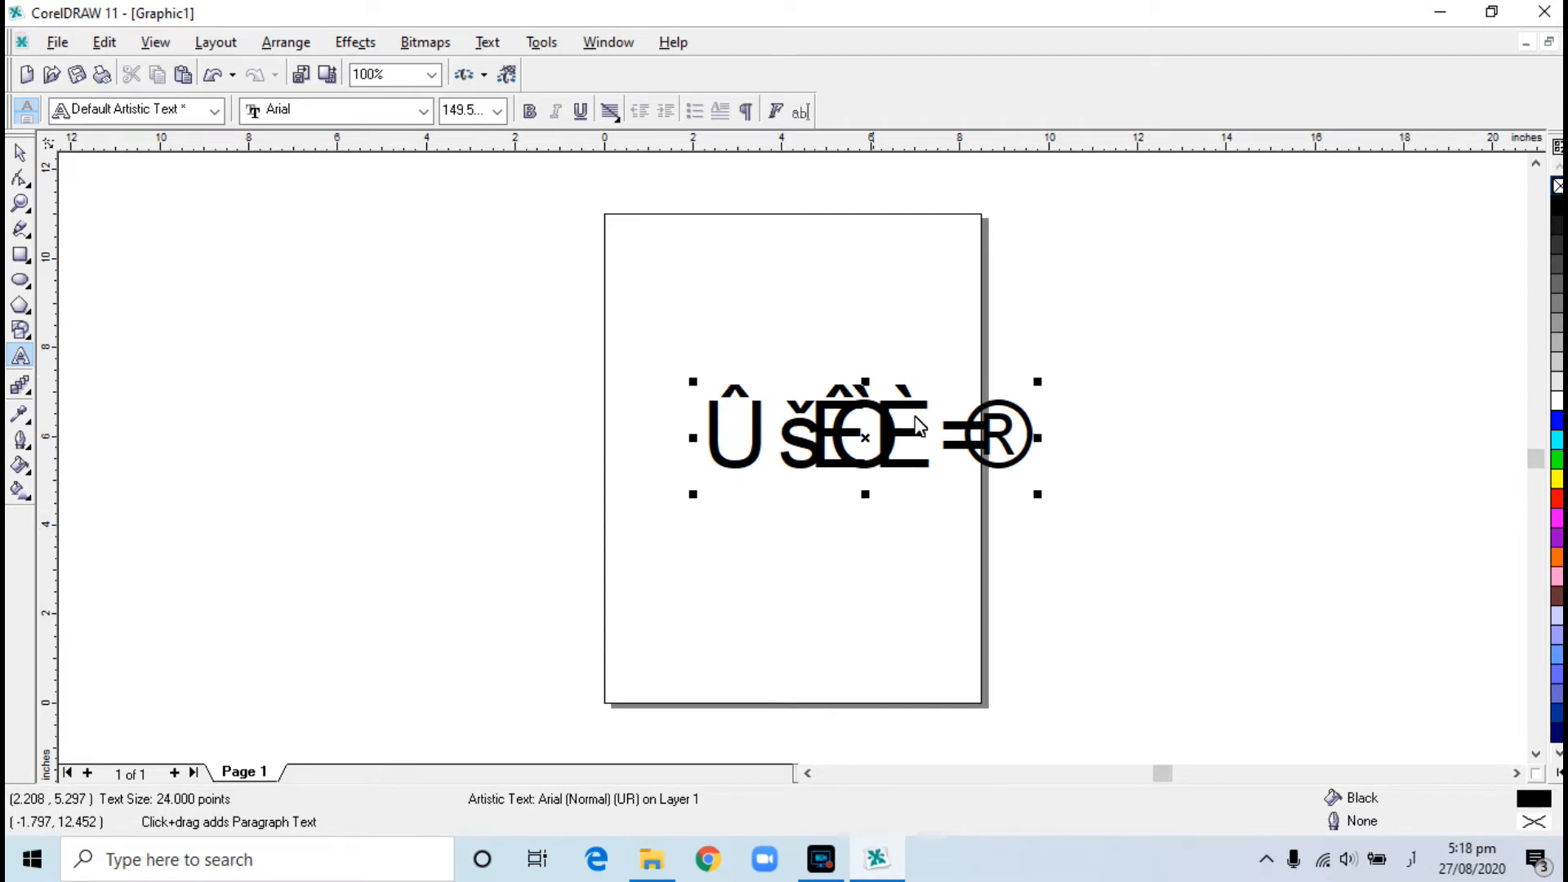
pyautogui.moveTo(986, 446); pyautogui.dragTo(744, 456)
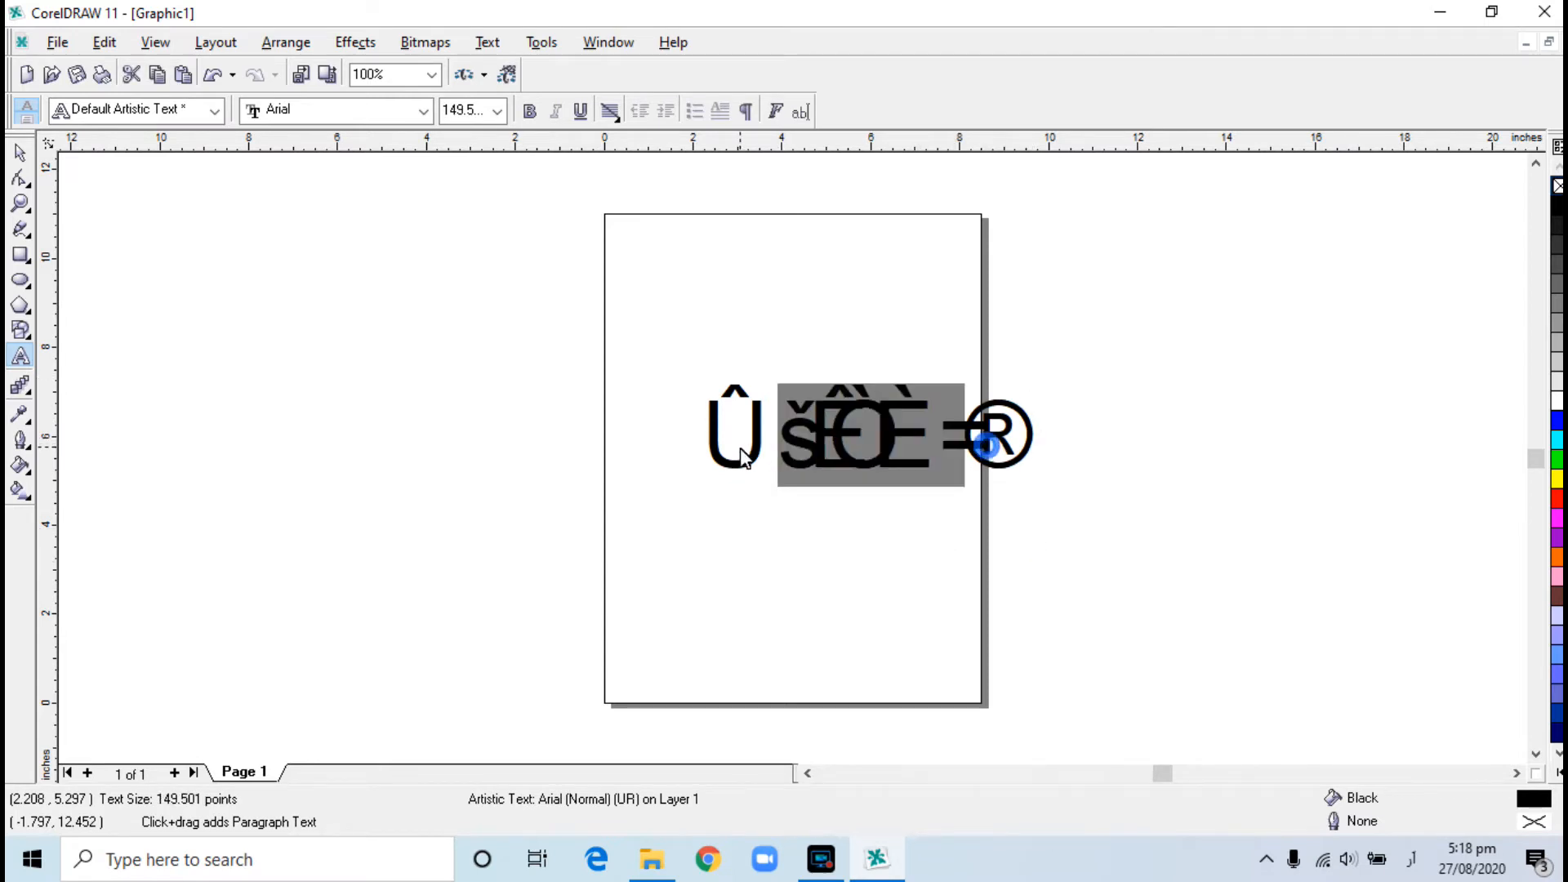
pyautogui.click(16, 154)
pyautogui.click(874, 449)
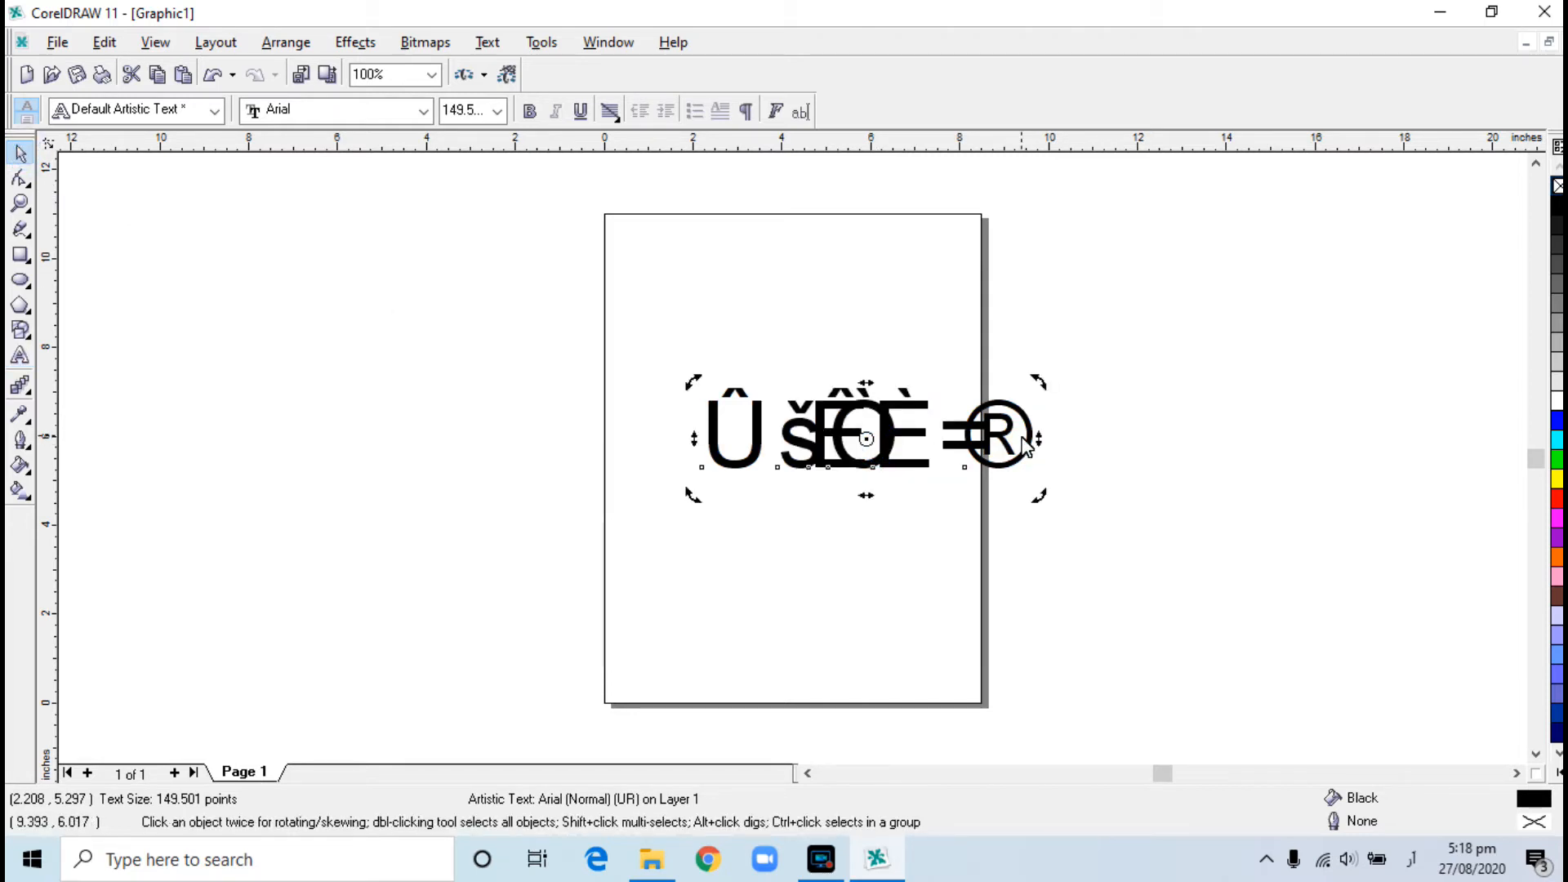
pyautogui.press('Delete')
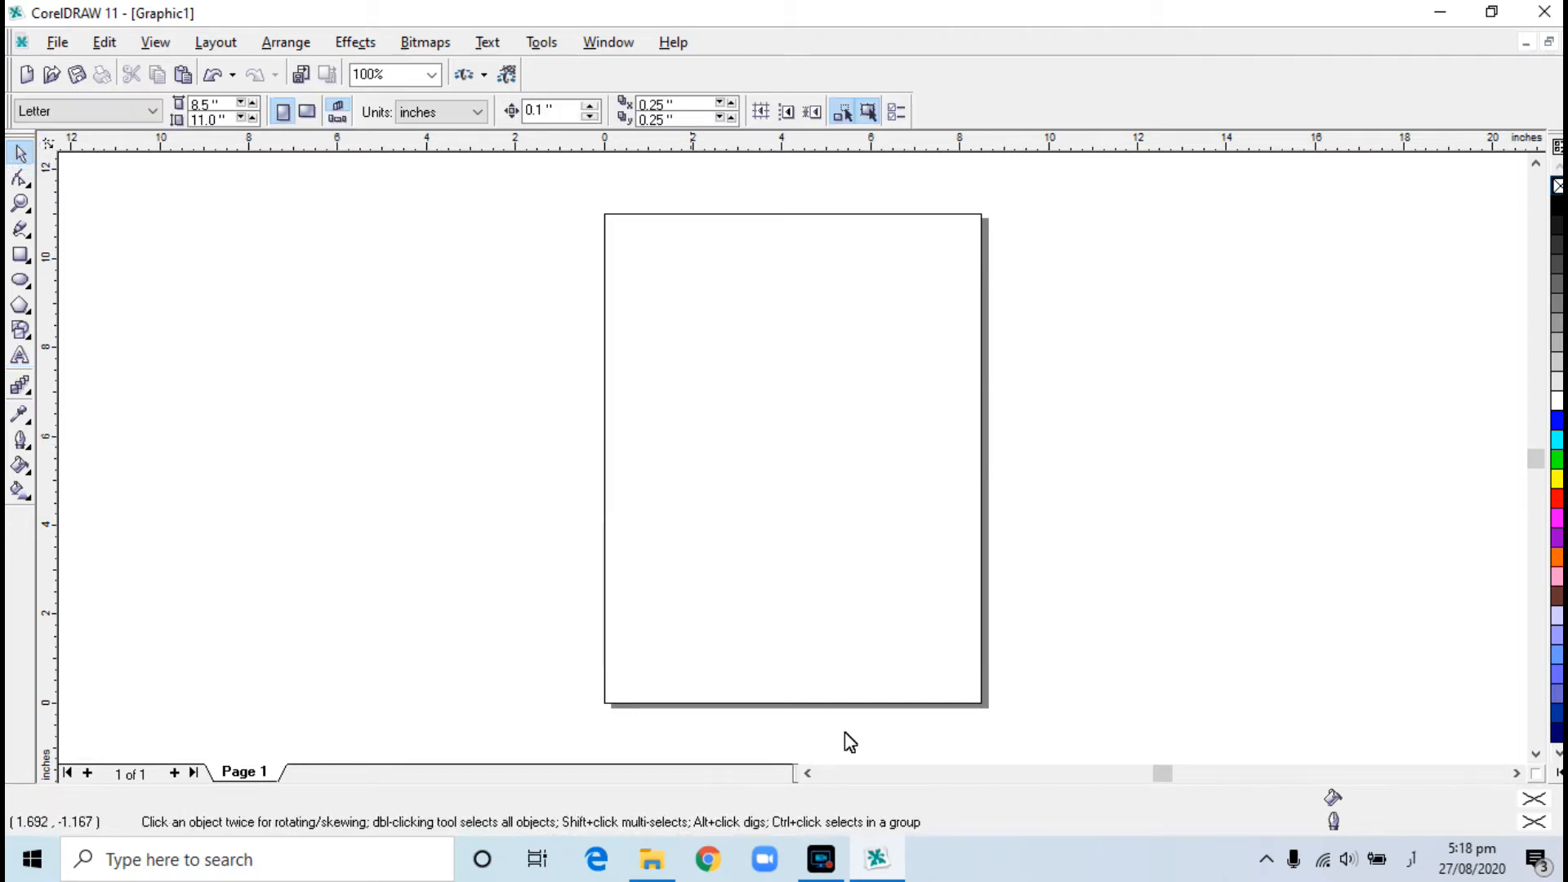
# Step: Switch to InPage 2012 and create a new one-page A4 portrait document with right-to-left direction
pyautogui.click(1443, 14)
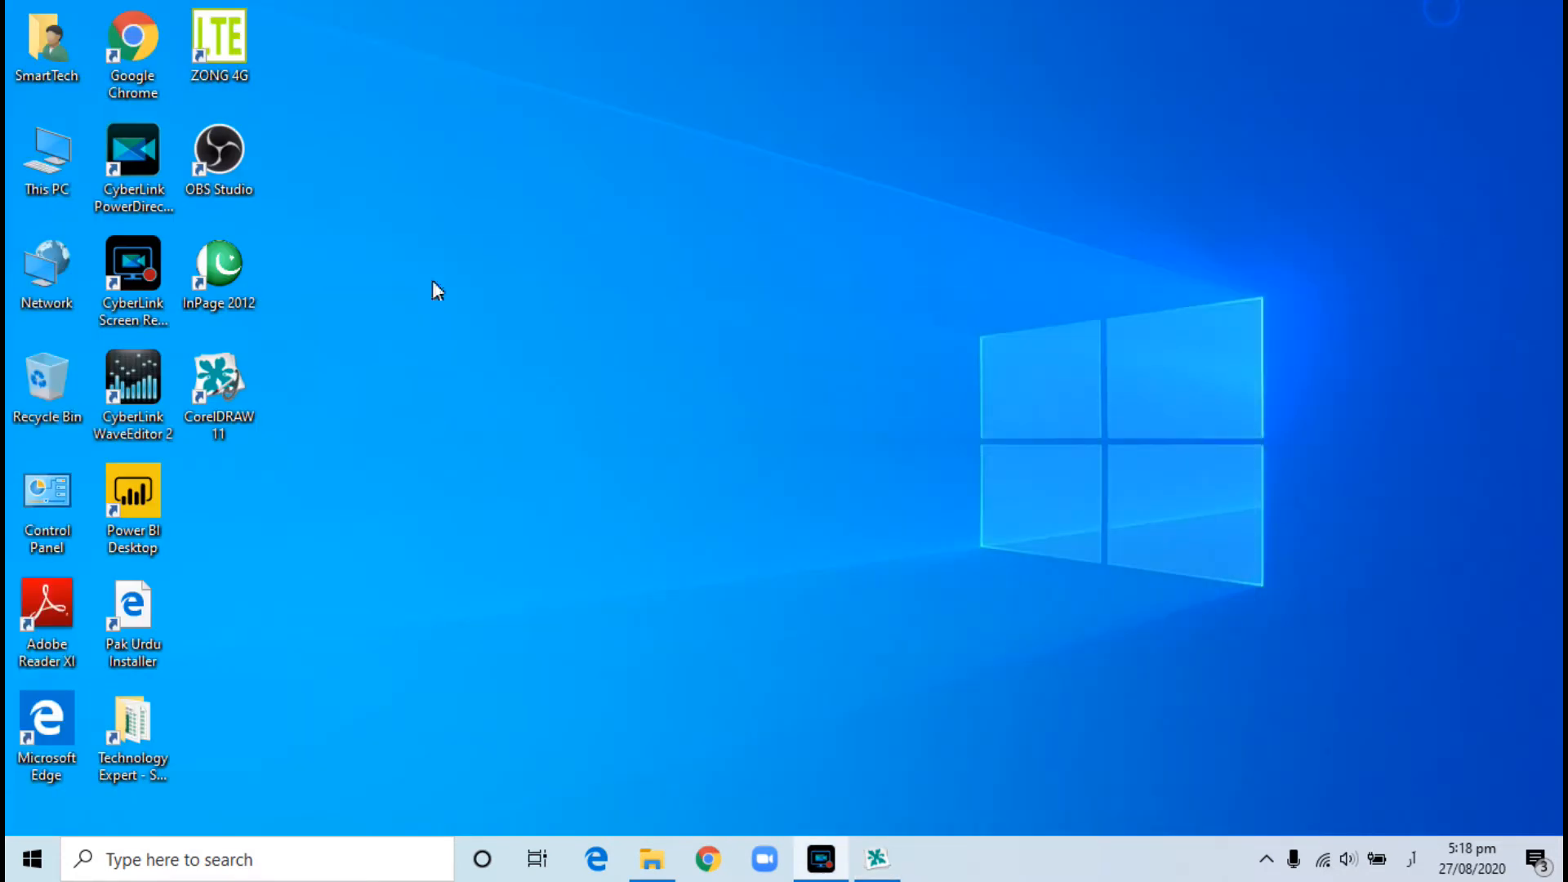
pyautogui.doubleClick(237, 271)
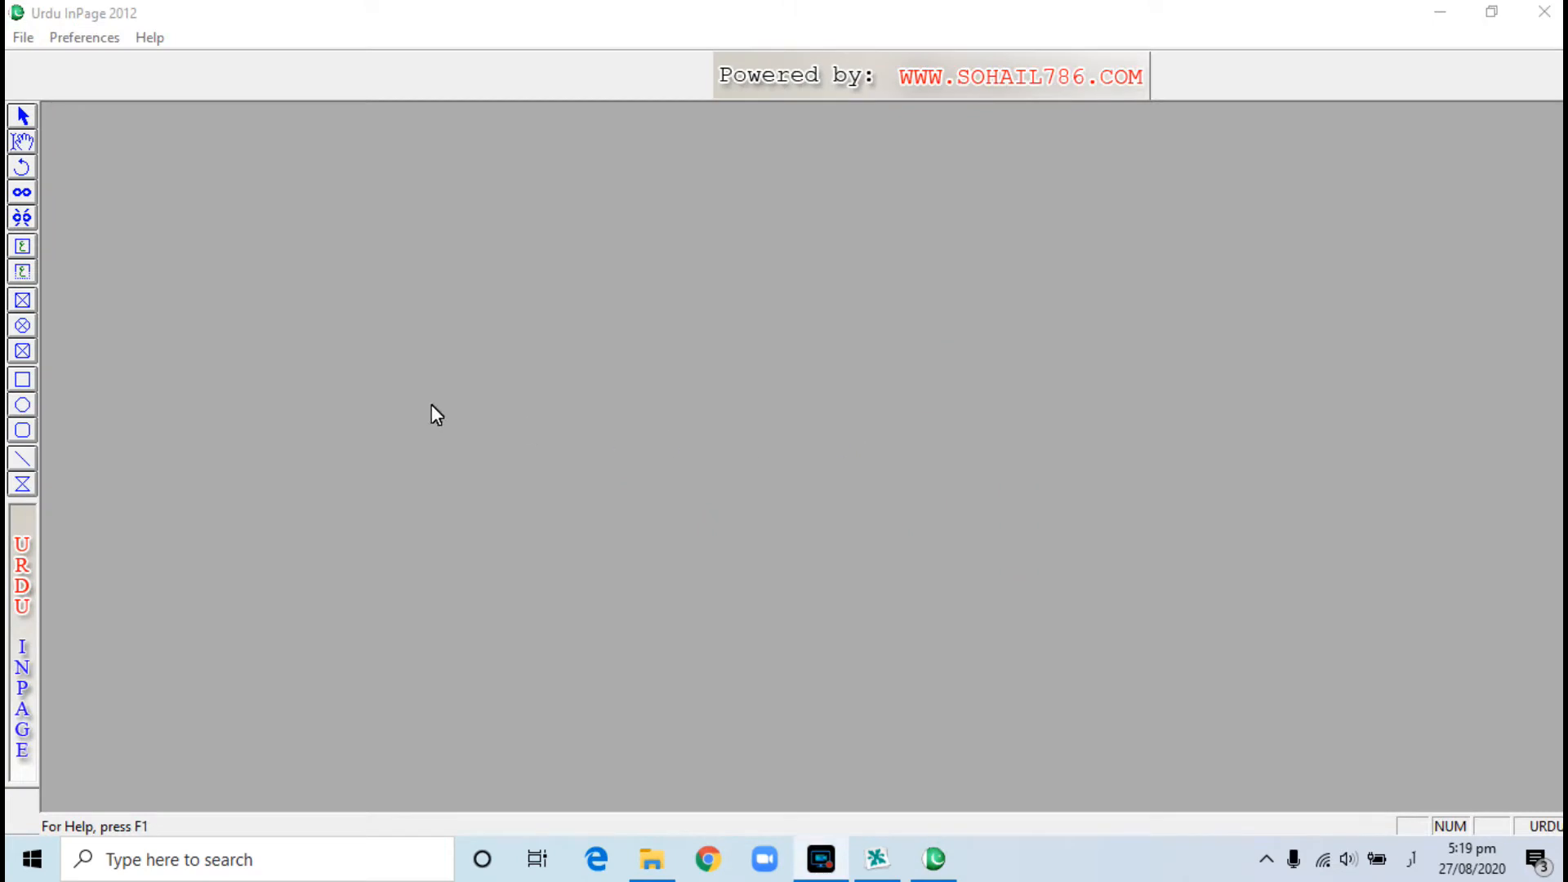
pyautogui.click(29, 40)
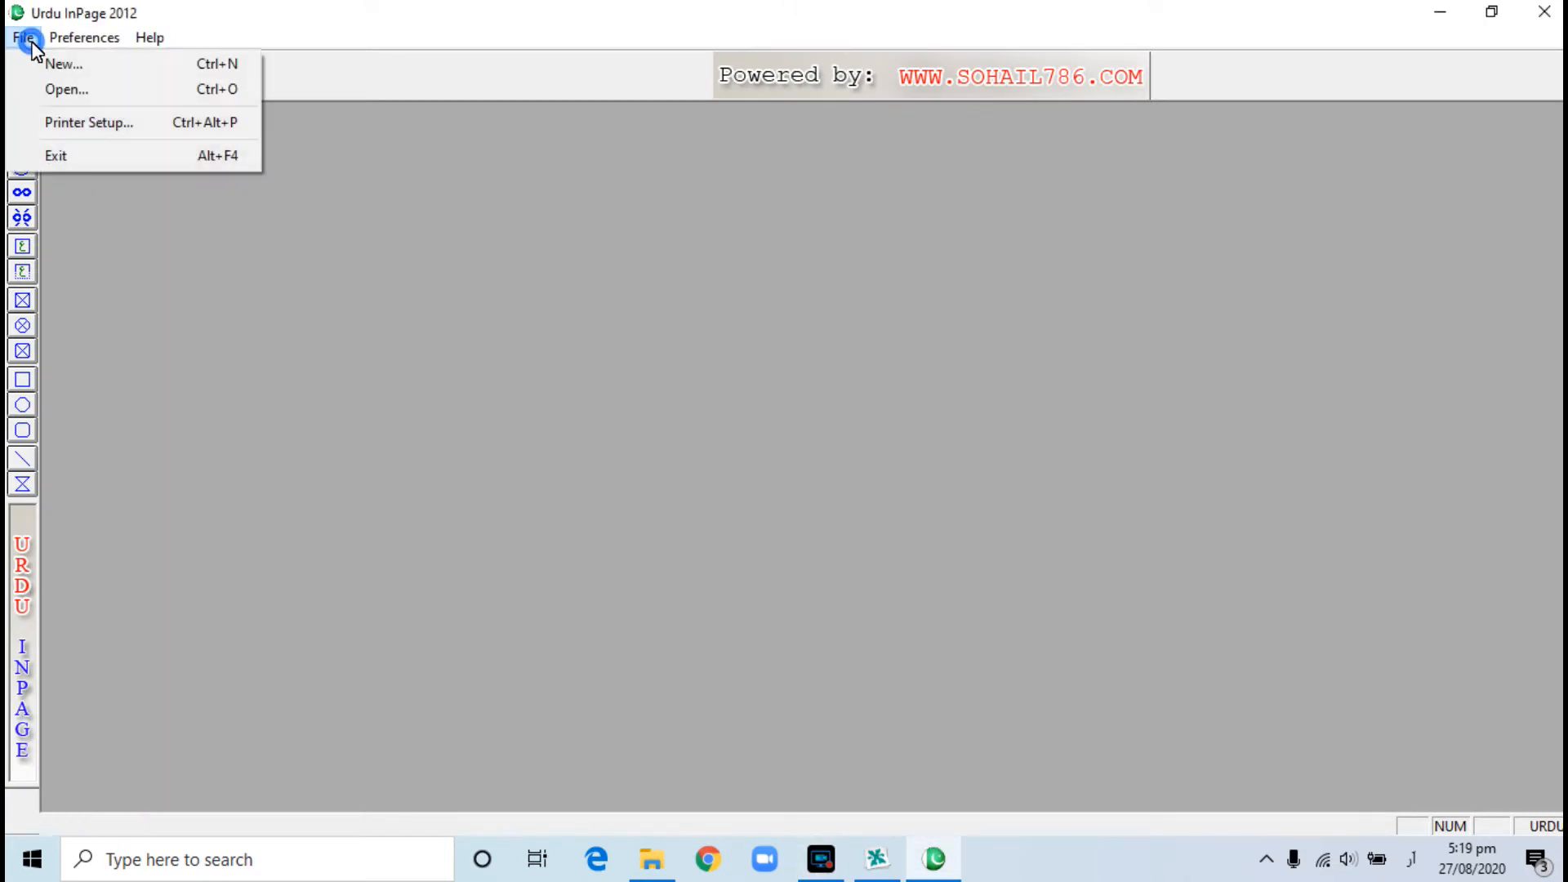
pyautogui.click(54, 62)
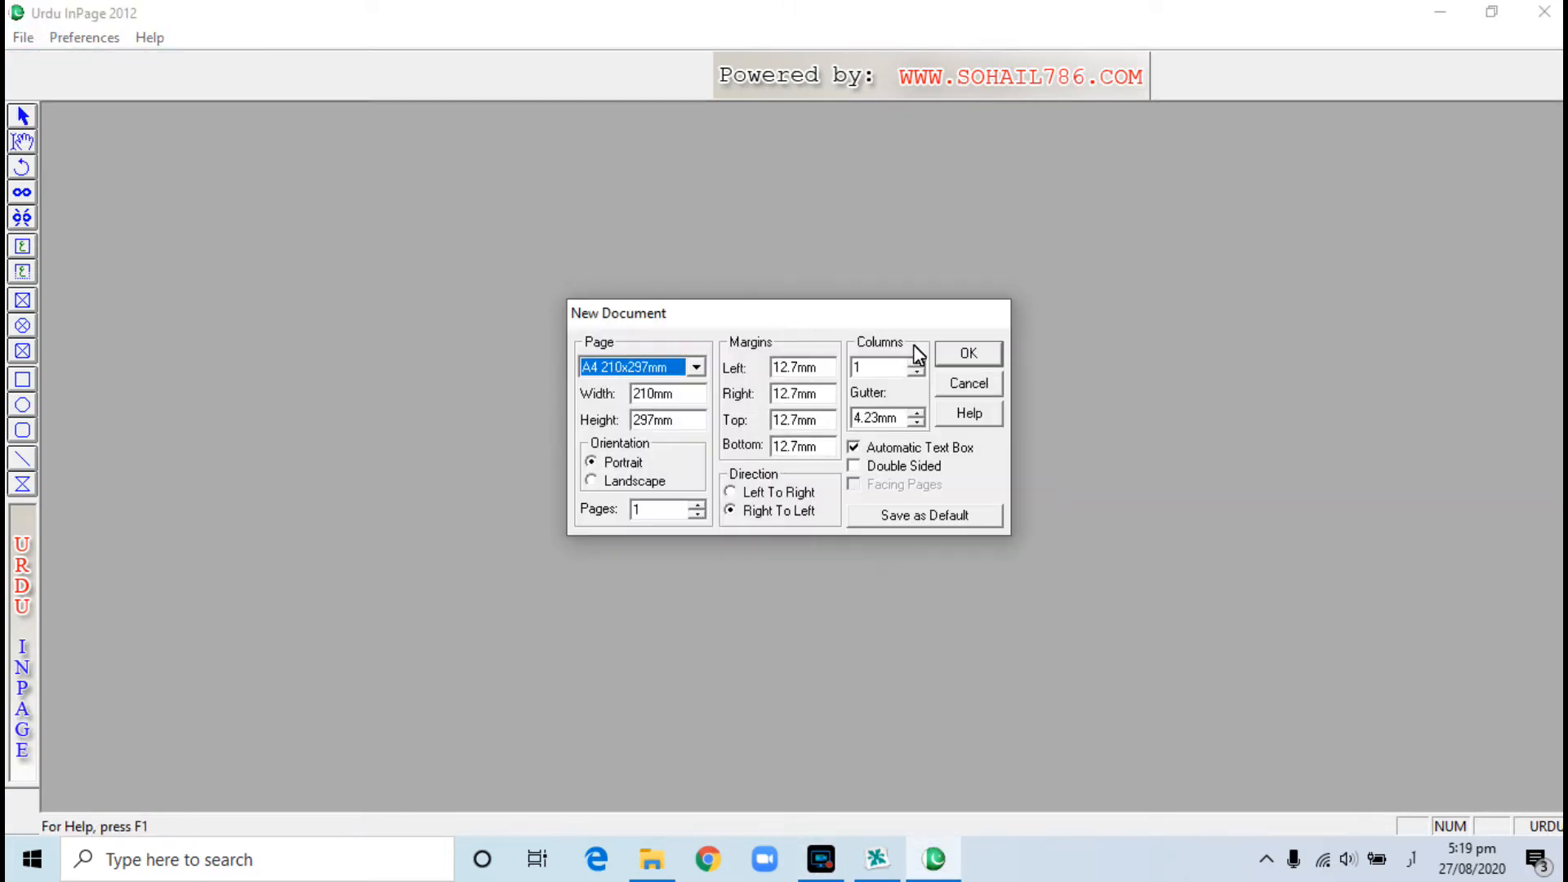
pyautogui.click(969, 353)
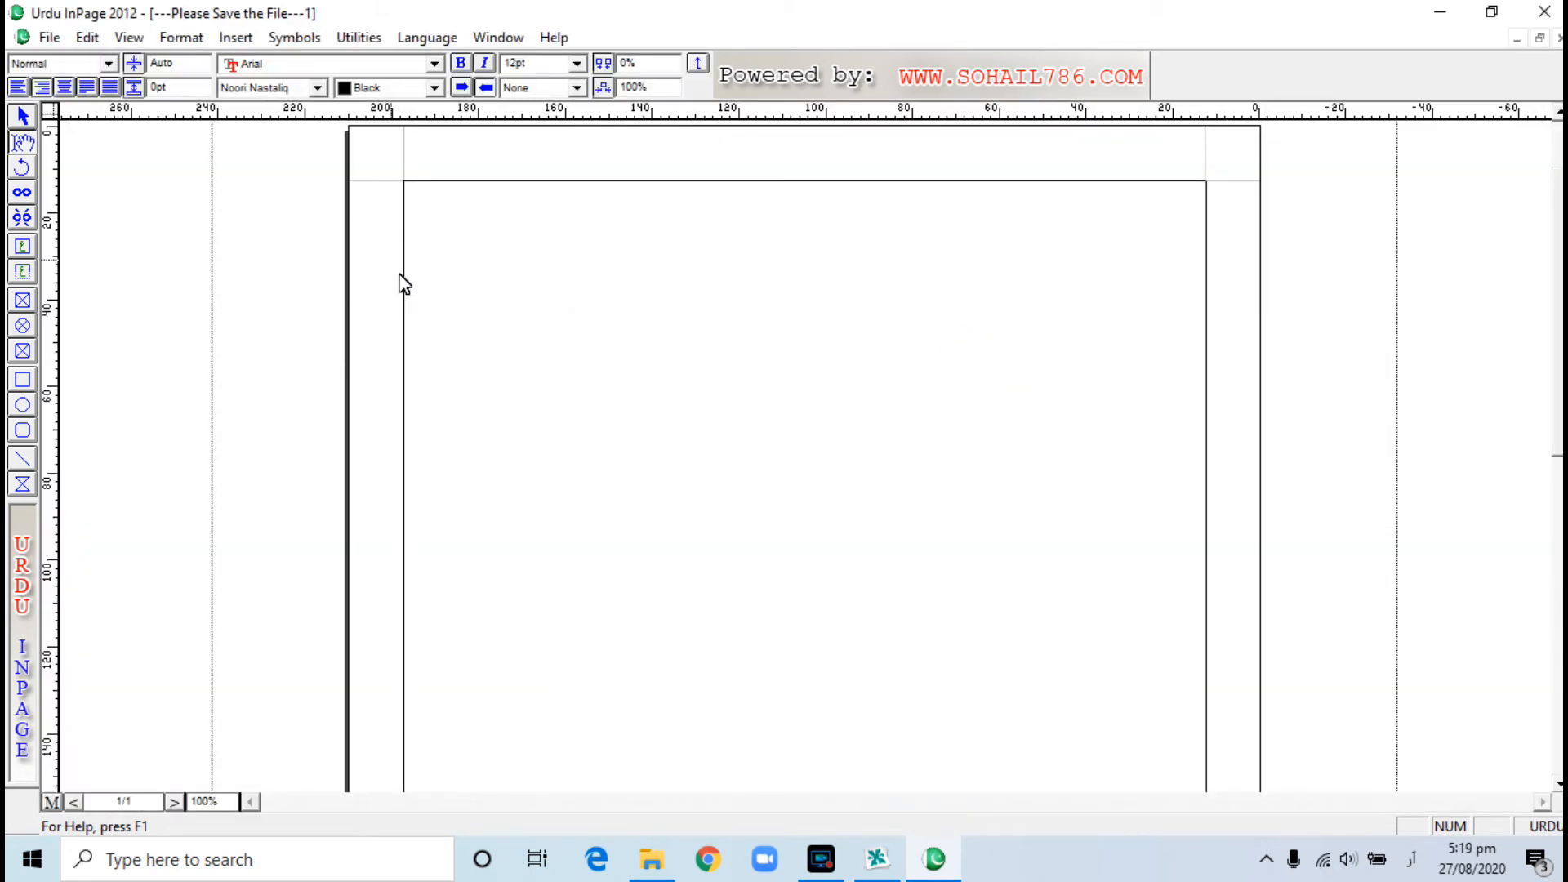
# Step: Draw a text box about 83 by 22 mm near the page's upper part and enter سمارٹ ٹیک ایکسپرٹ in it
pyautogui.click(23, 250)
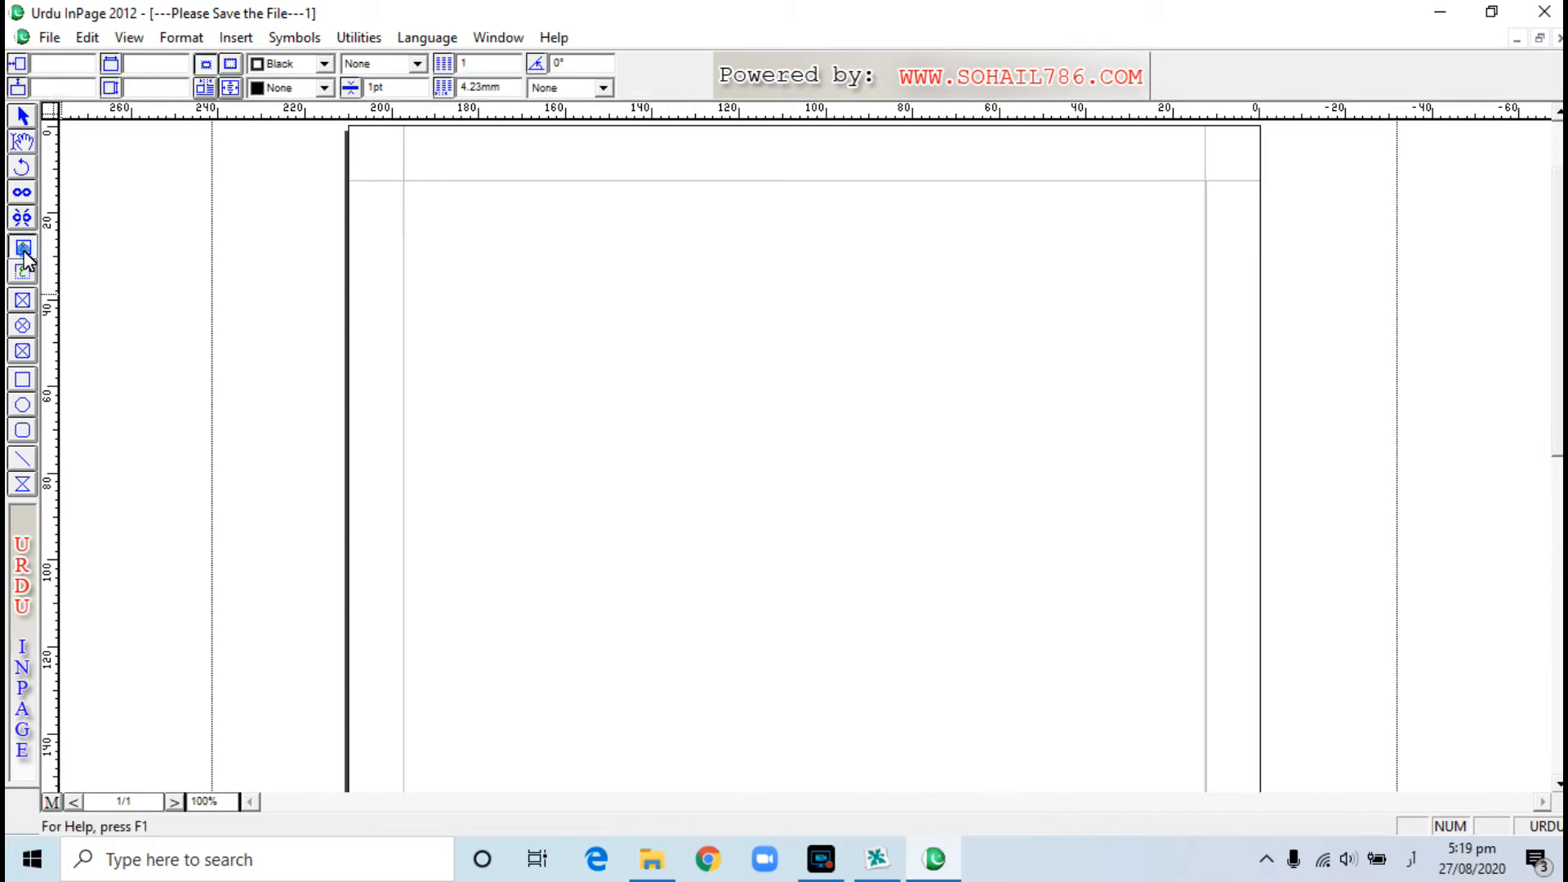
pyautogui.moveTo(603, 265); pyautogui.dragTo(965, 360)
pyautogui.write('ں')
pyautogui.write('مارٹ ٹی')
pyautogui.write('ک ایکسپرٹ')
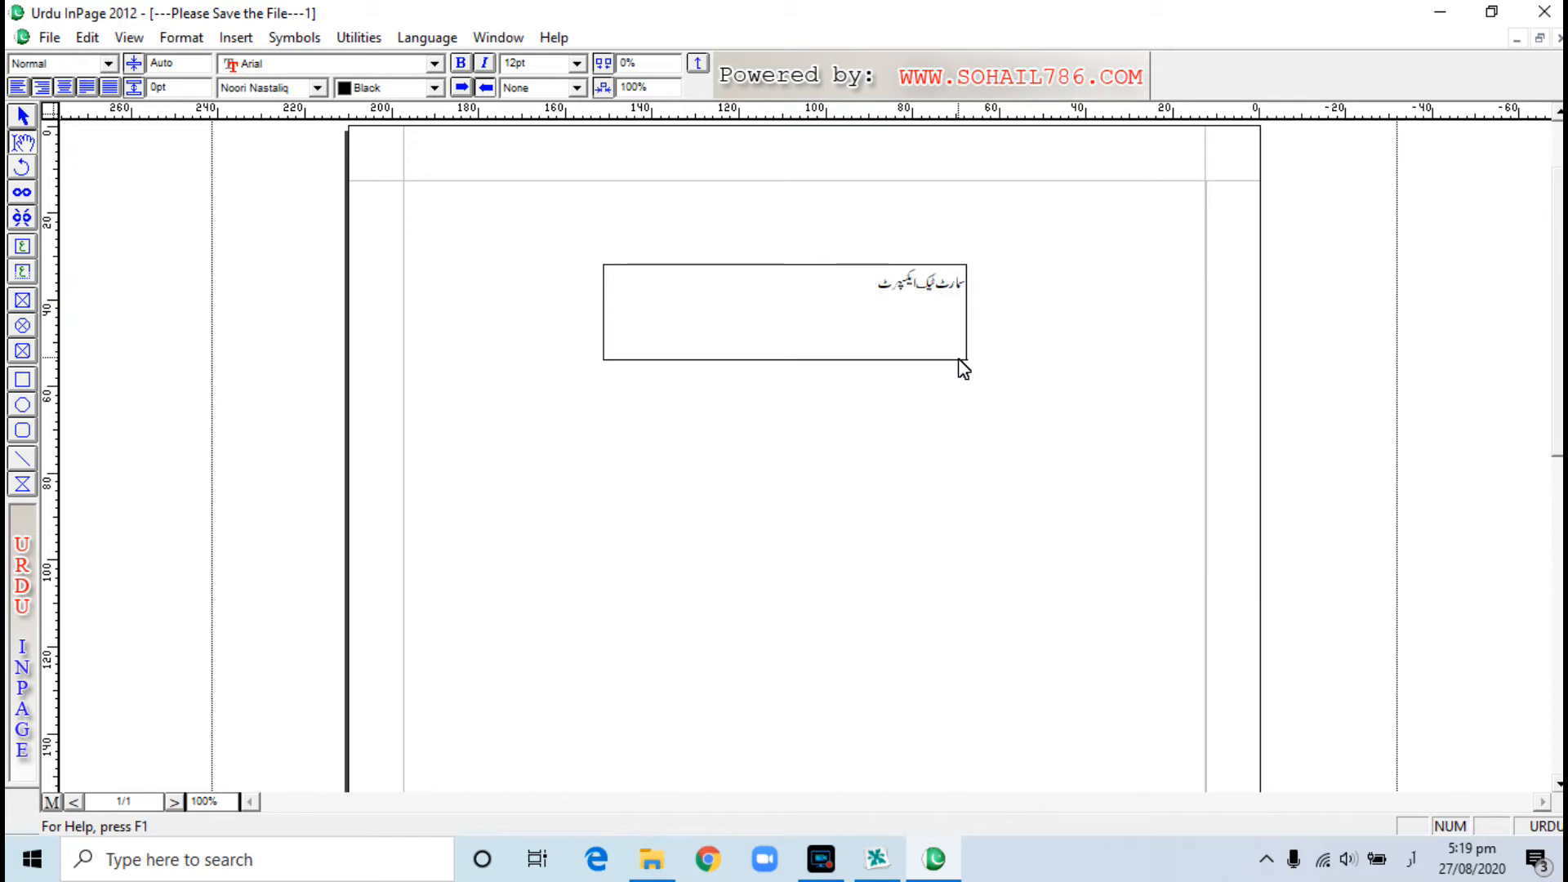
# Step: Copy the whole Urdu text box as an object and try pasting it into the blank CorelDRAW 11 page
pyautogui.click(23, 117)
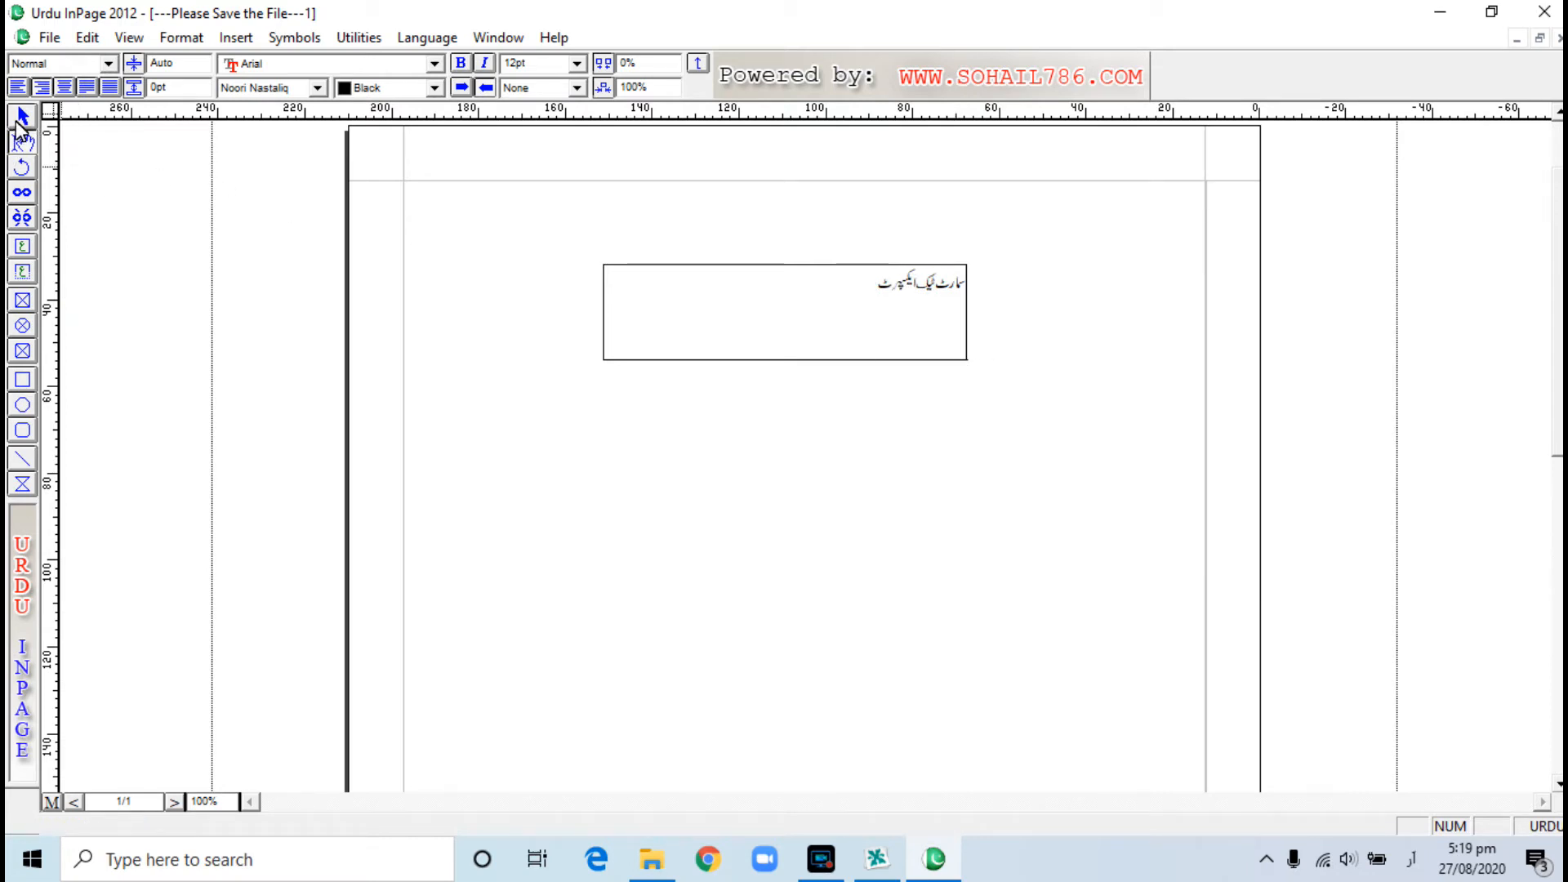
pyautogui.click(114, 158)
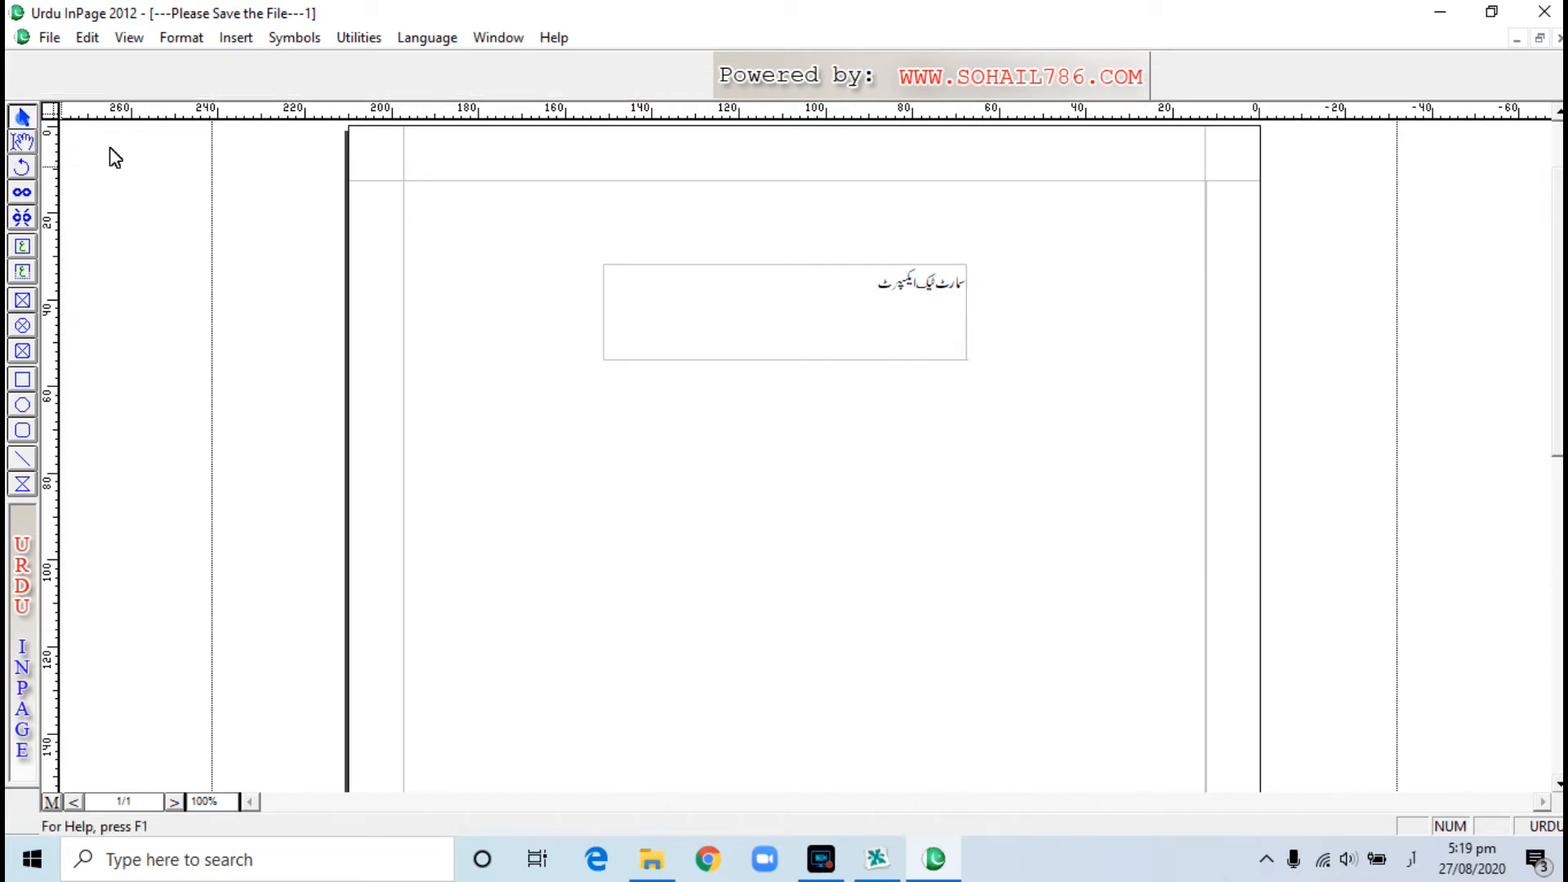
pyautogui.click(812, 311)
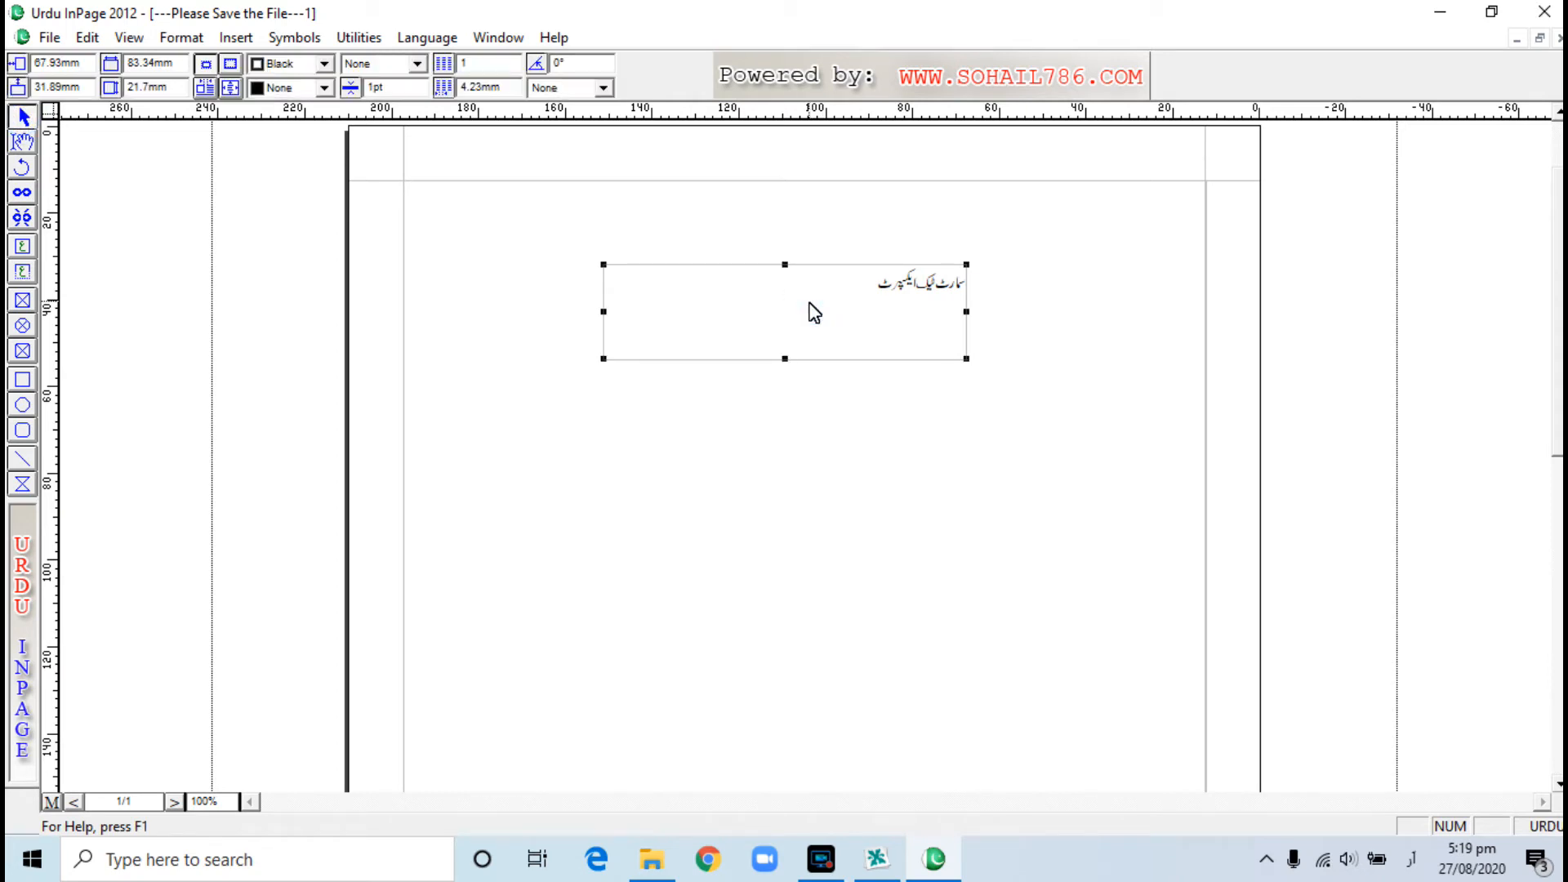
pyautogui.rightClick(814, 312)
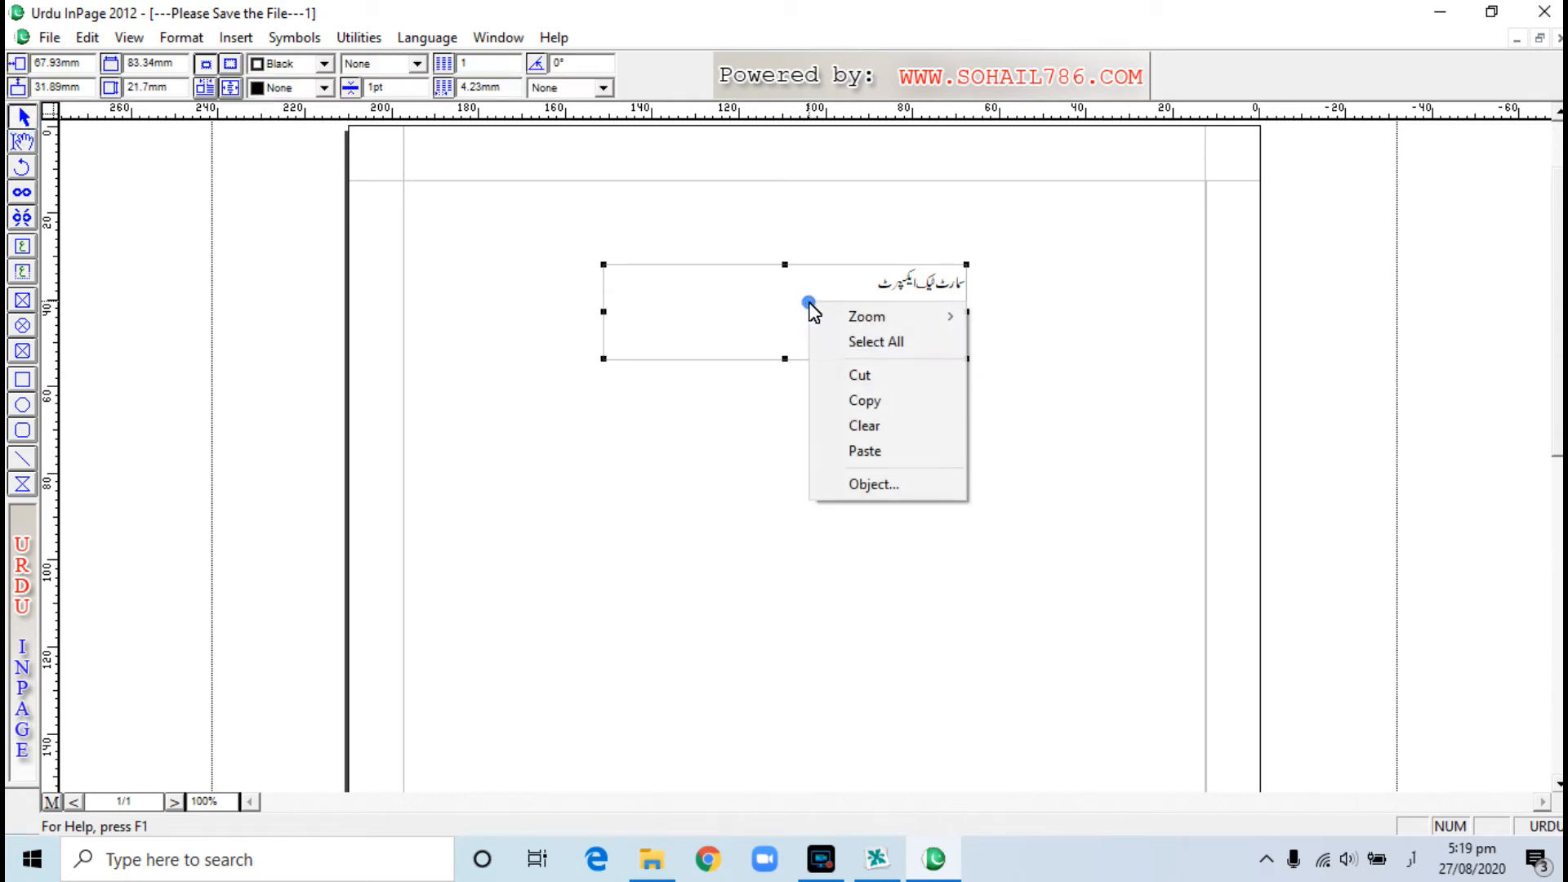
pyautogui.click(867, 400)
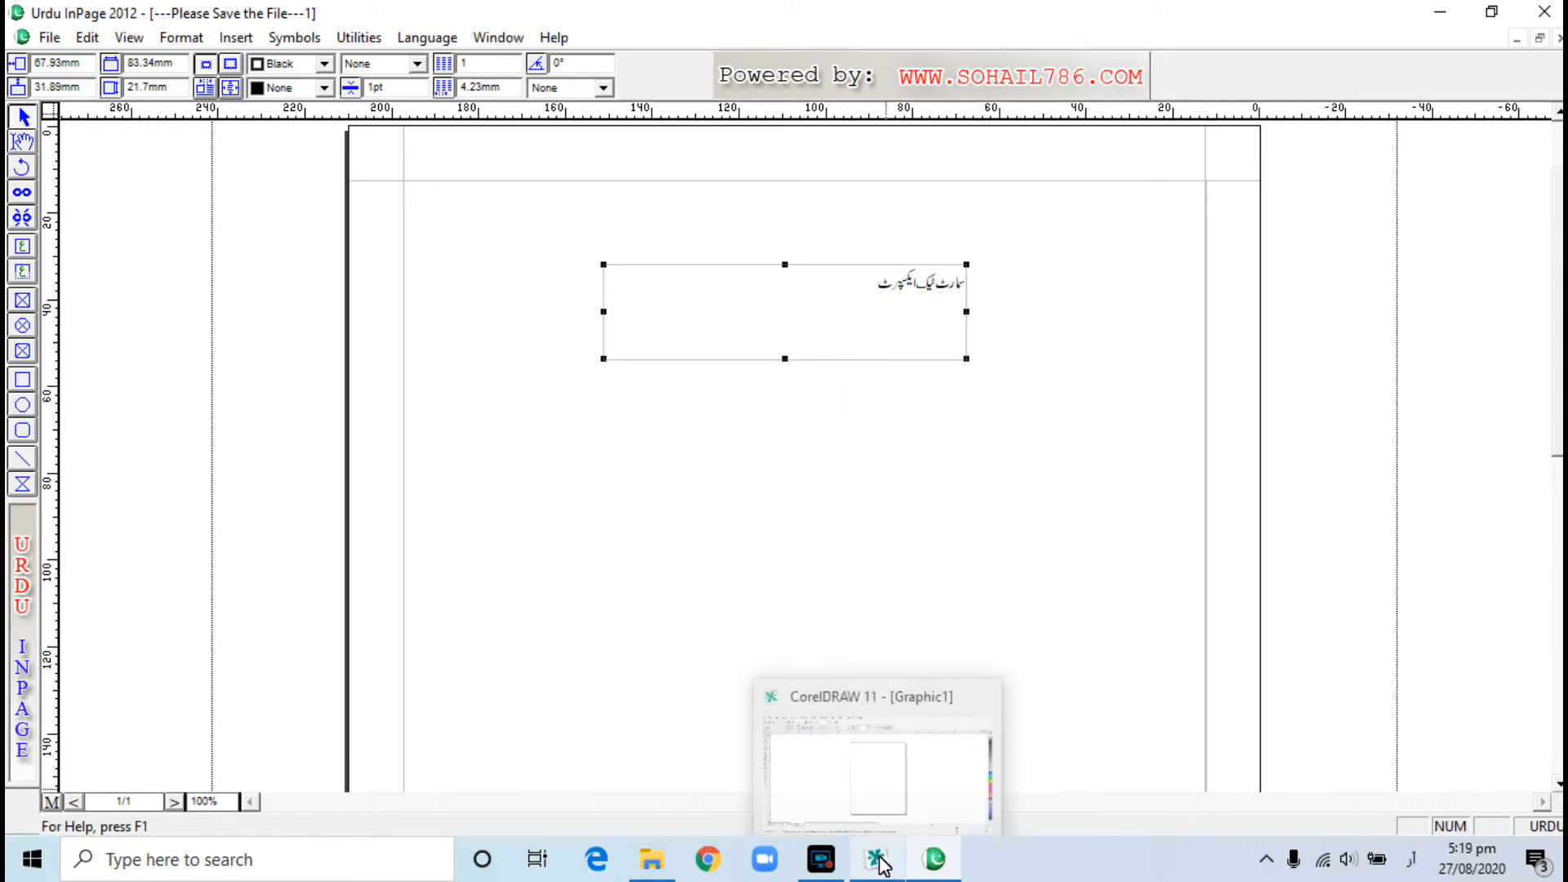
pyautogui.click(879, 862)
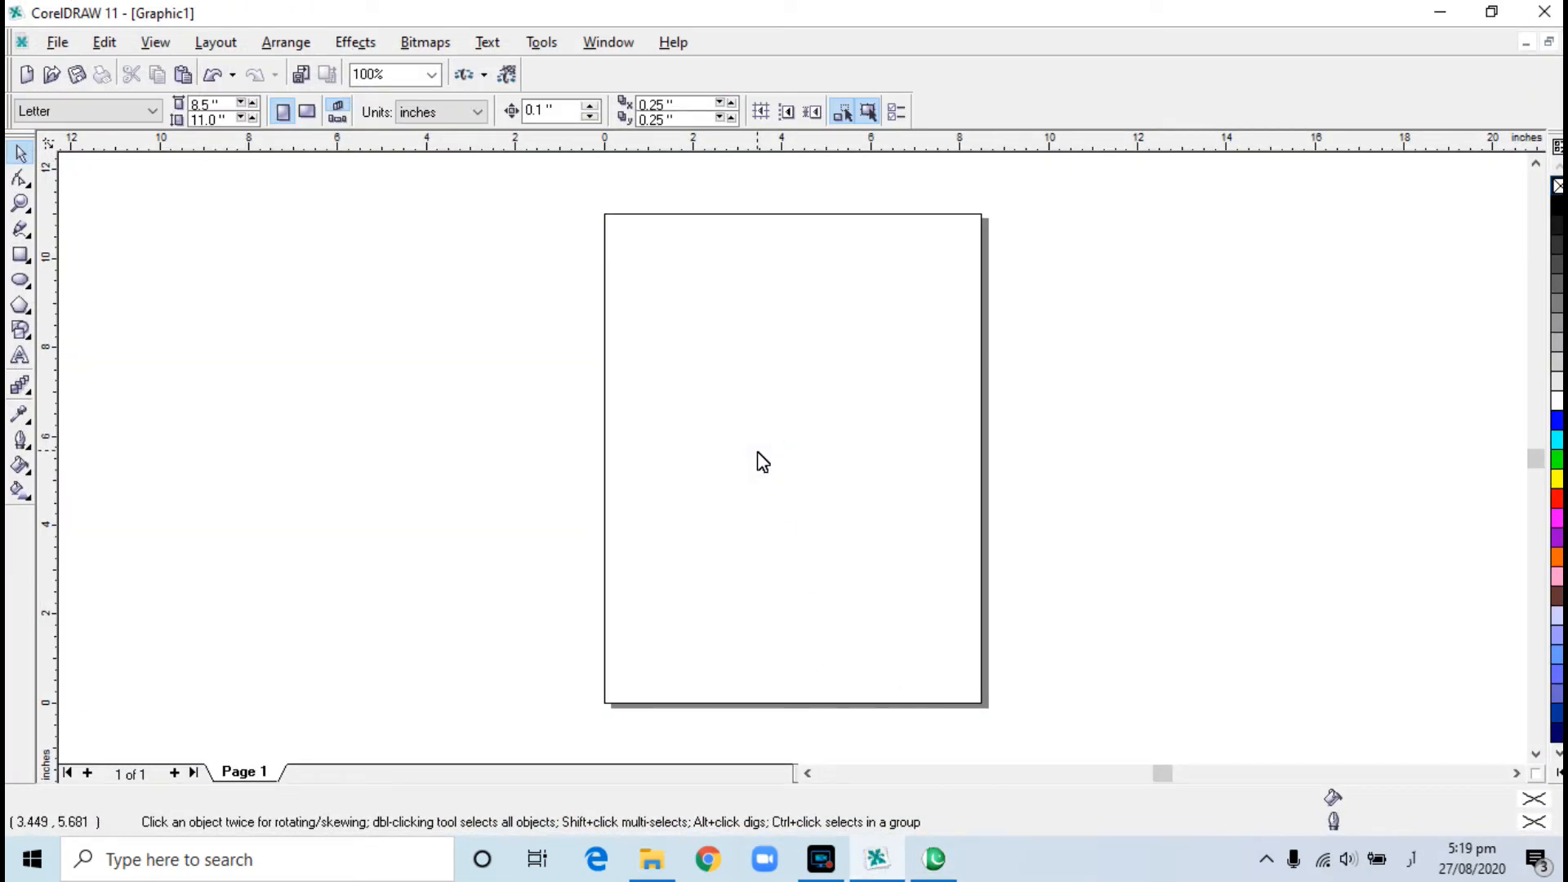
pyautogui.hotkey('ctrl', 'v')
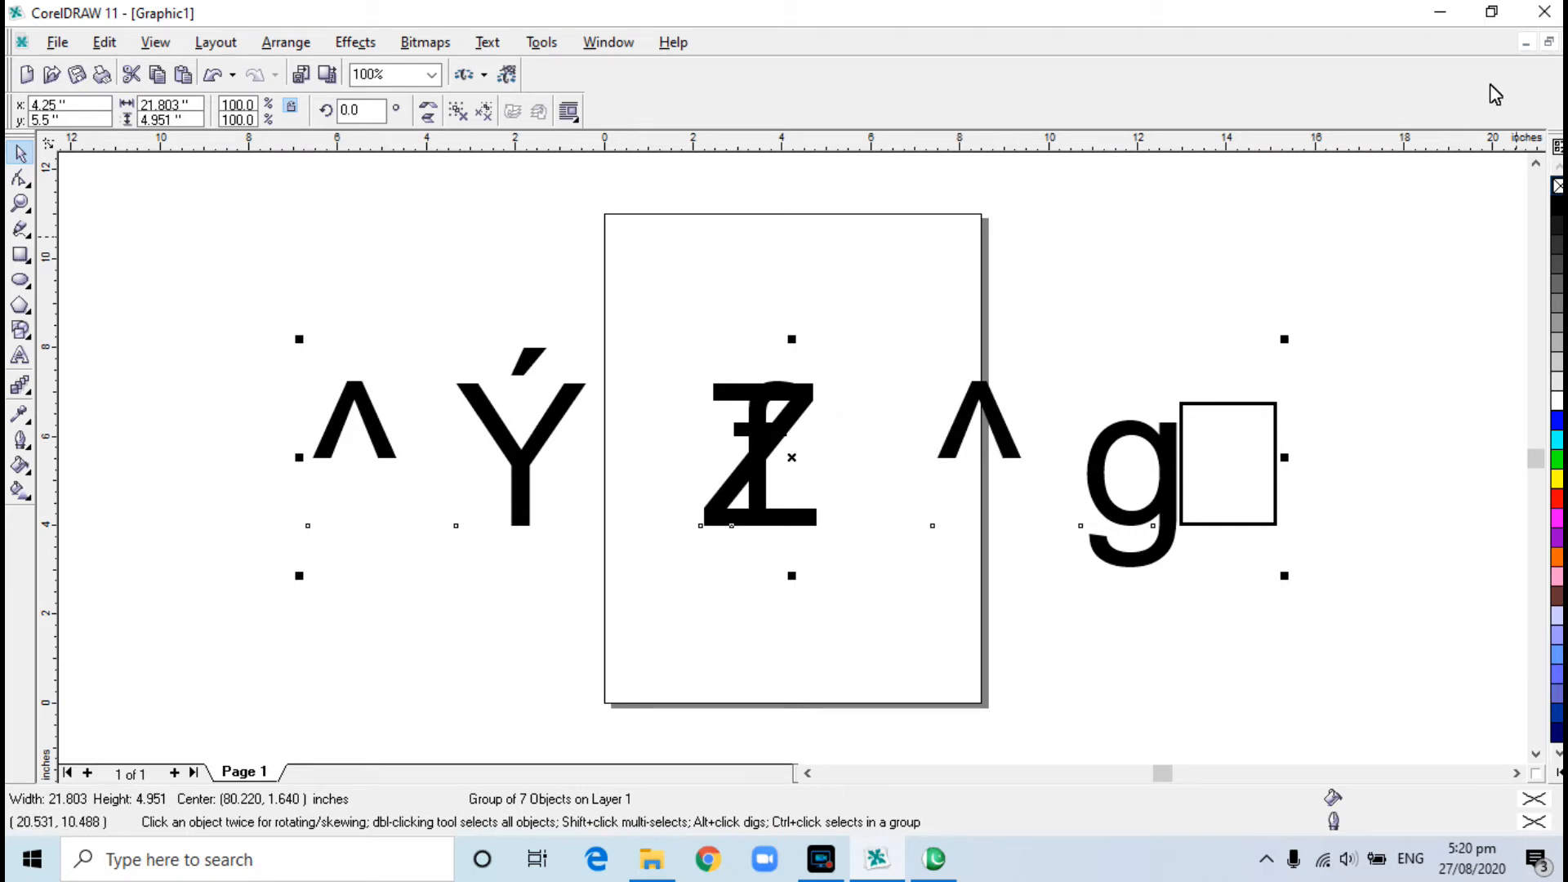
# Step: Close CorelDRAW 11 and InPage 2012, discarding the unsaved changes in both
pyautogui.click(1545, 13)
pyautogui.click(805, 481)
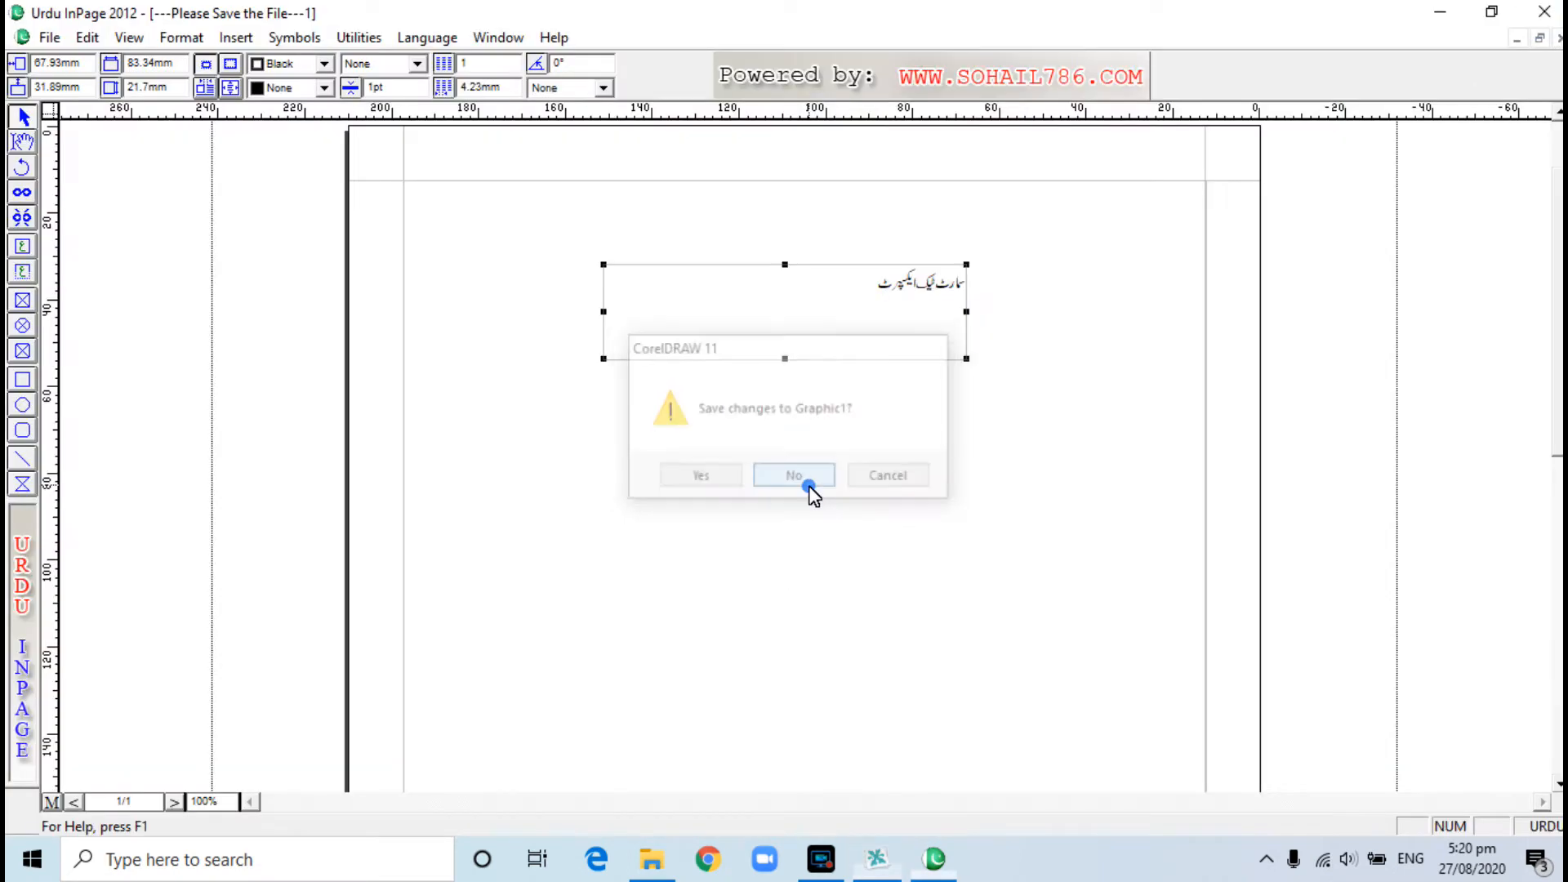
pyautogui.click(878, 866)
pyautogui.click(878, 866)
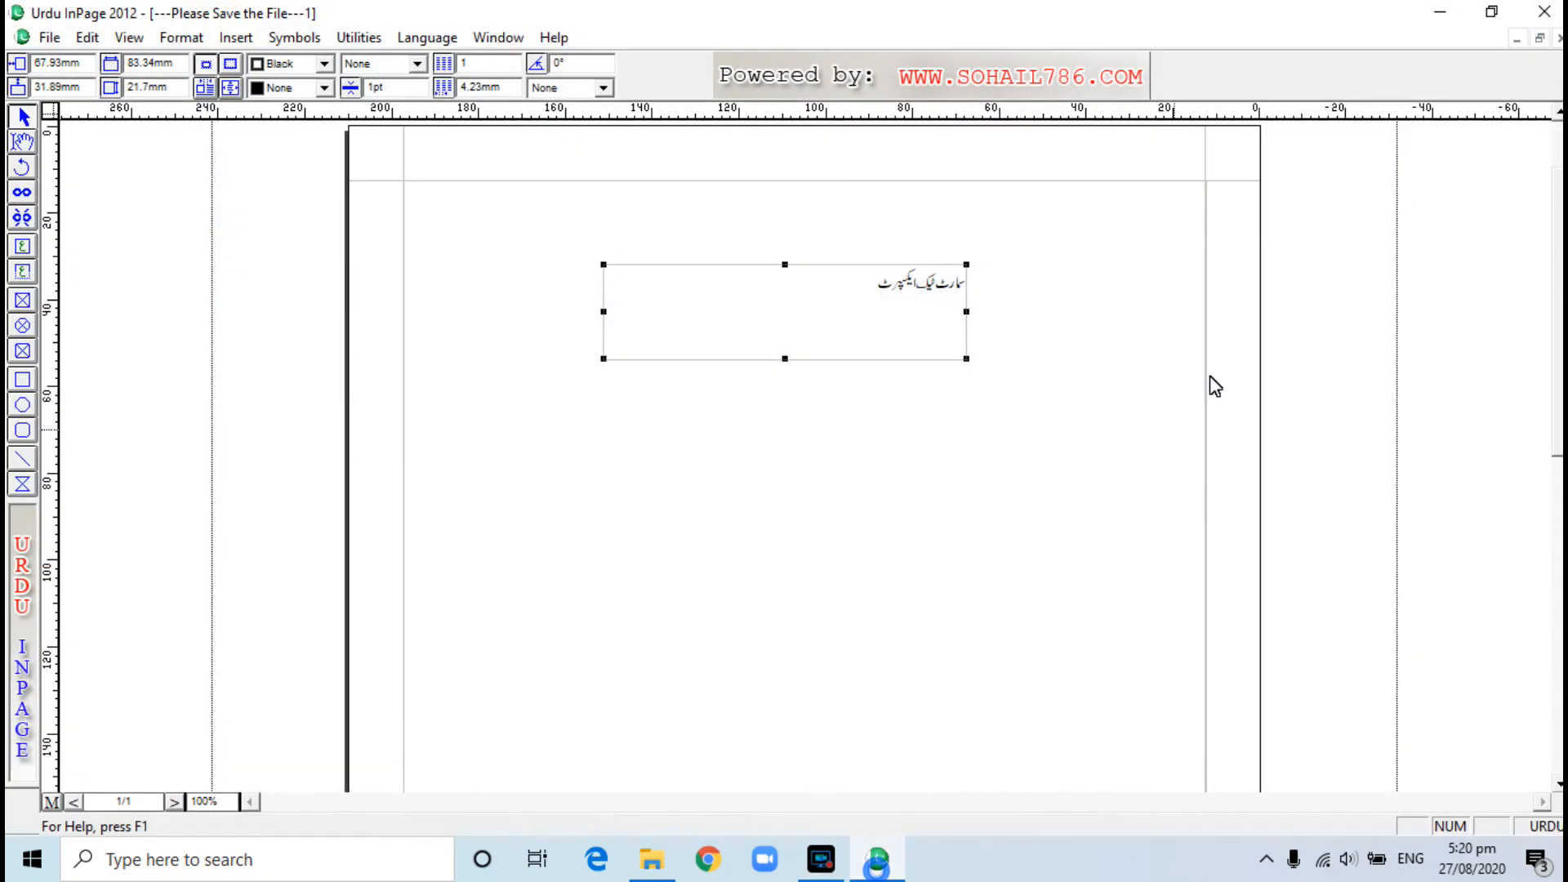
pyautogui.click(1544, 13)
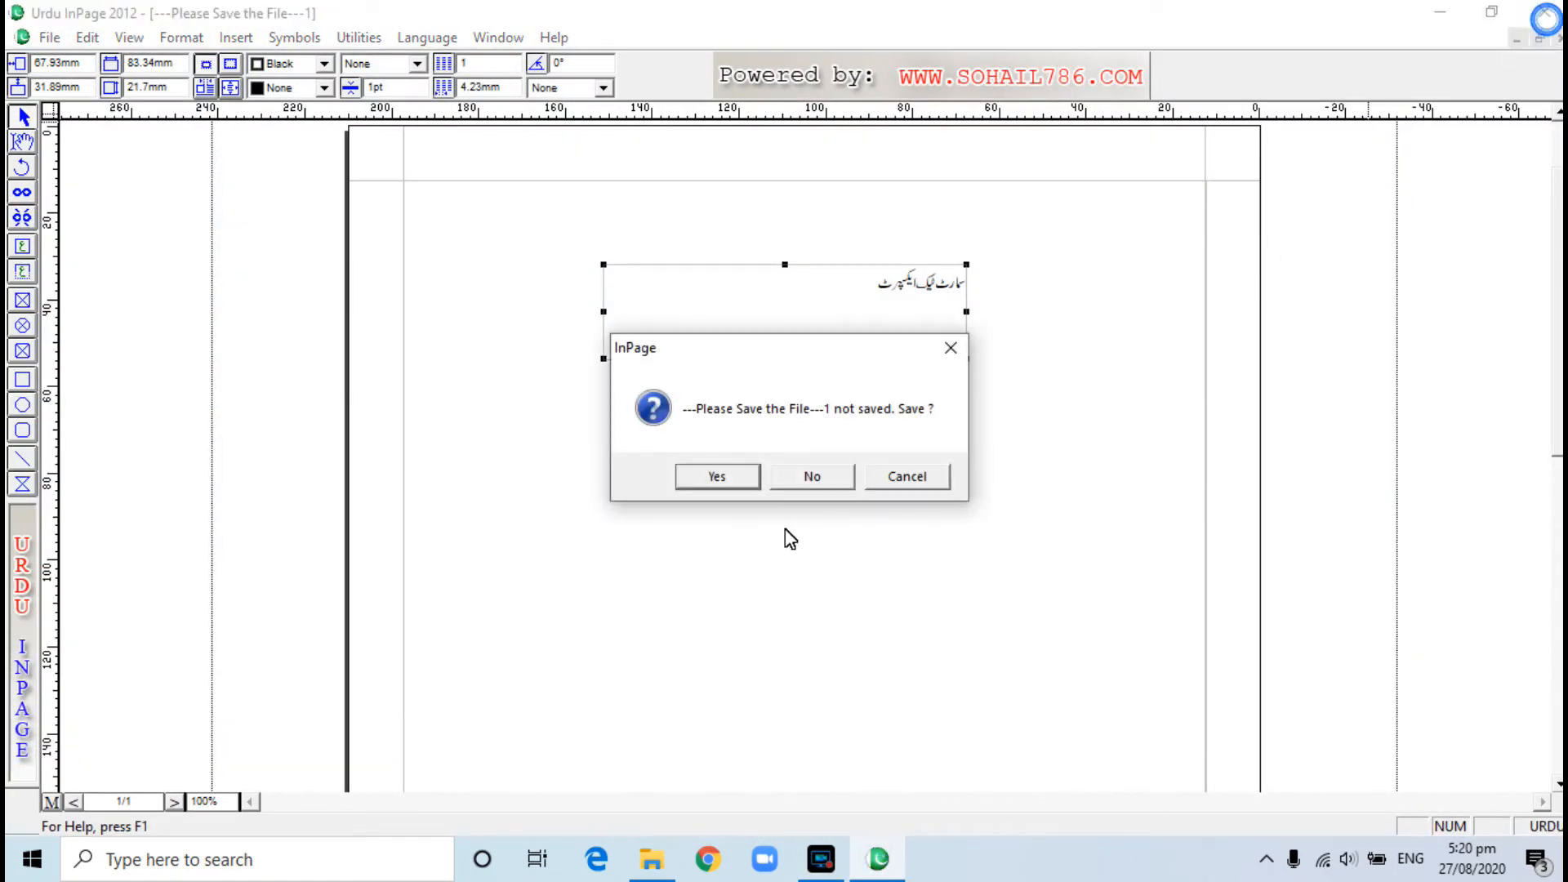
pyautogui.click(811, 477)
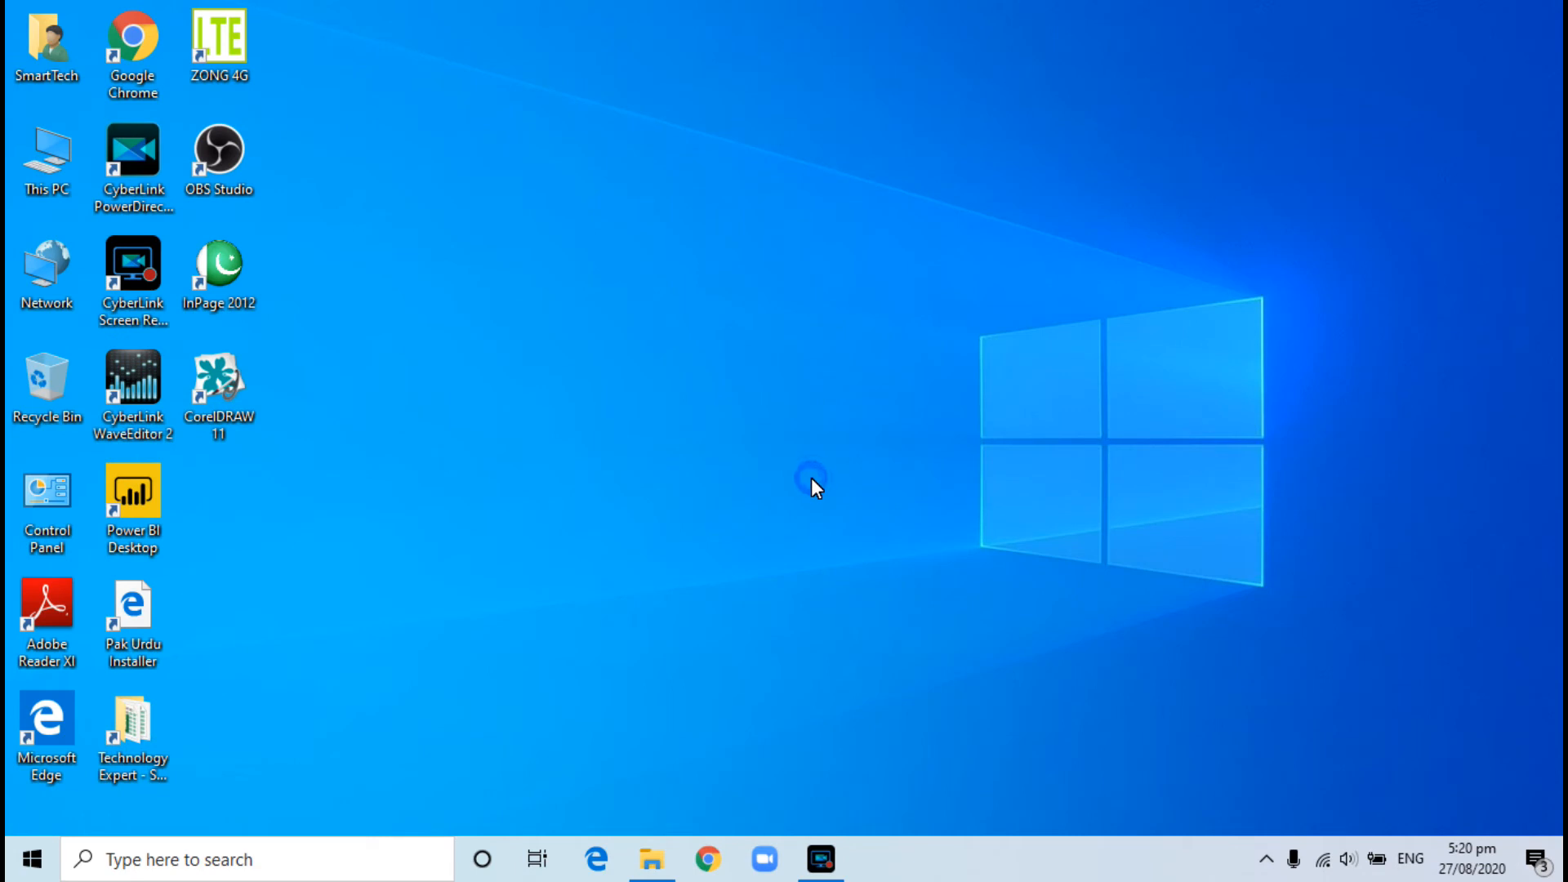
# Step: Open InPage 2012 and create a new one-page A4 portrait document with right-to-left direction
pyautogui.rightClick(766, 395)
pyautogui.click(811, 463)
pyautogui.doubleClick(219, 276)
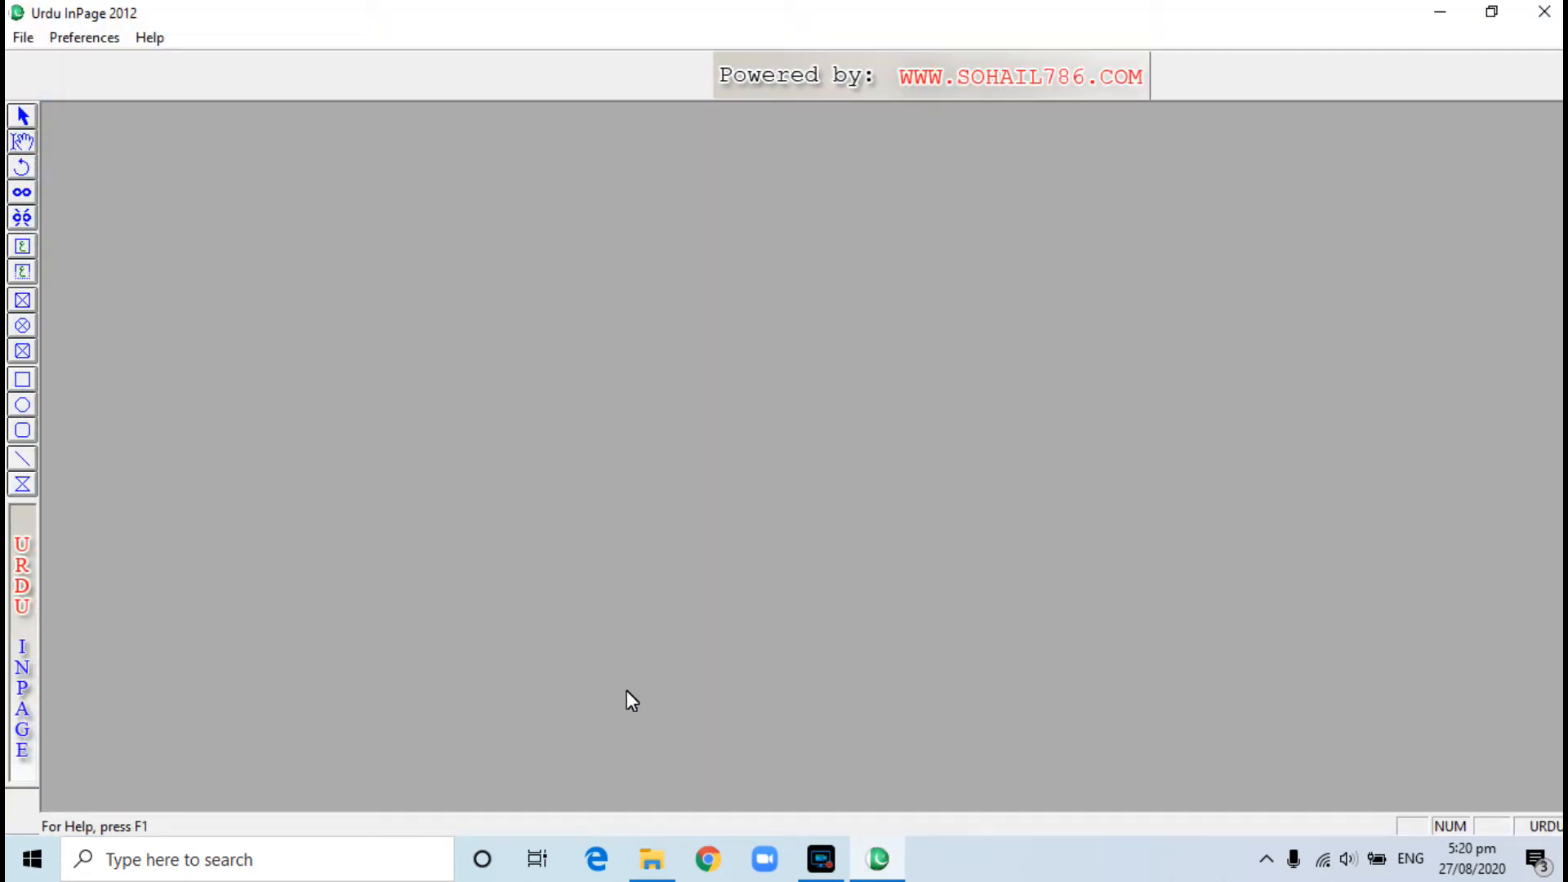
pyautogui.click(23, 38)
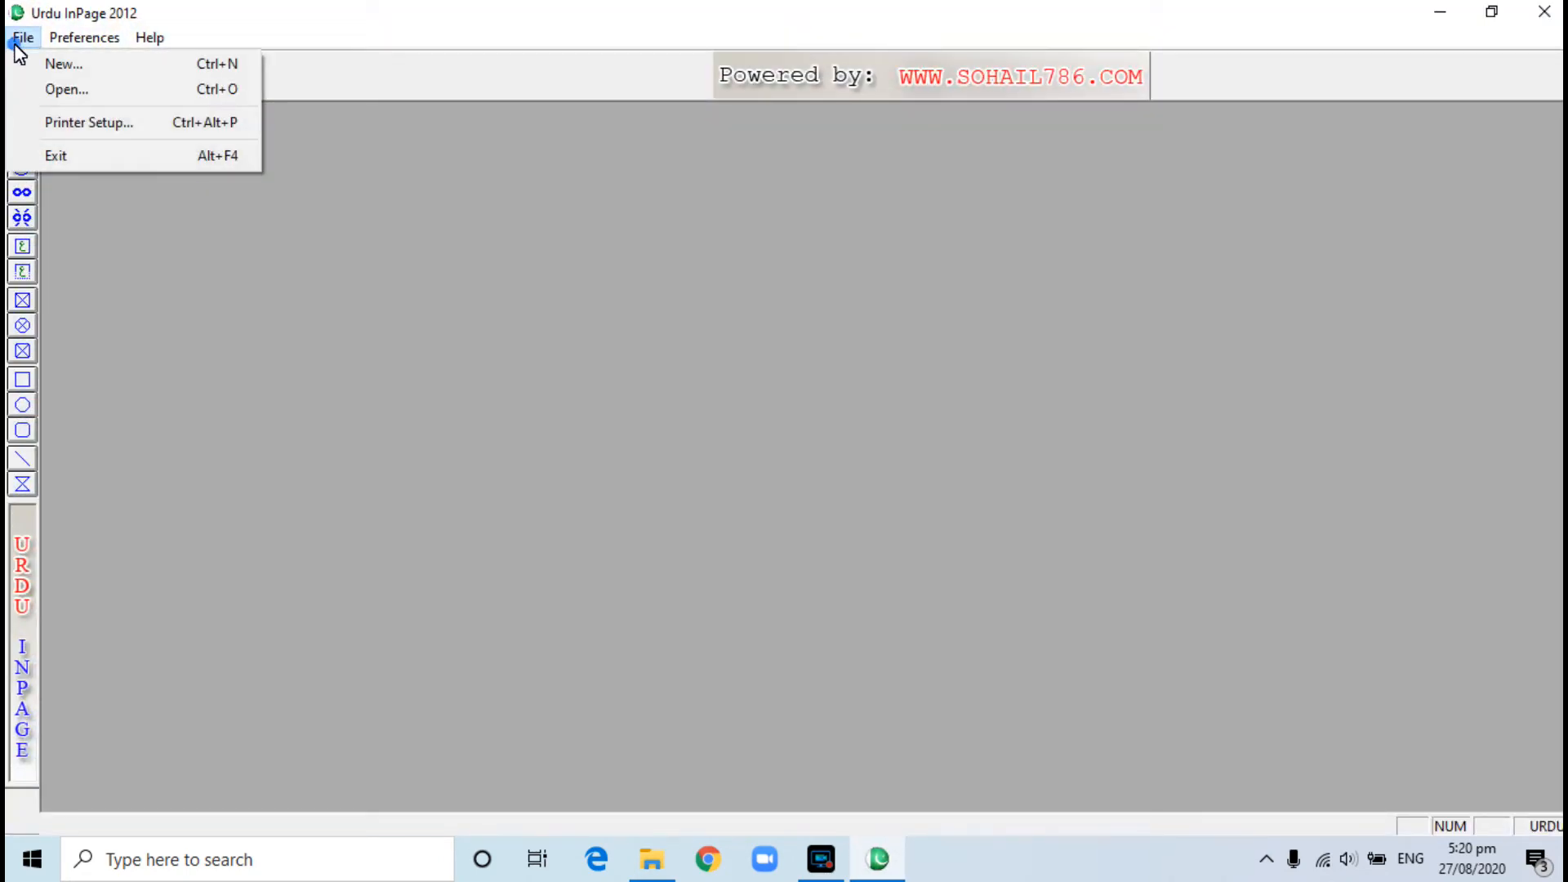
pyautogui.click(63, 64)
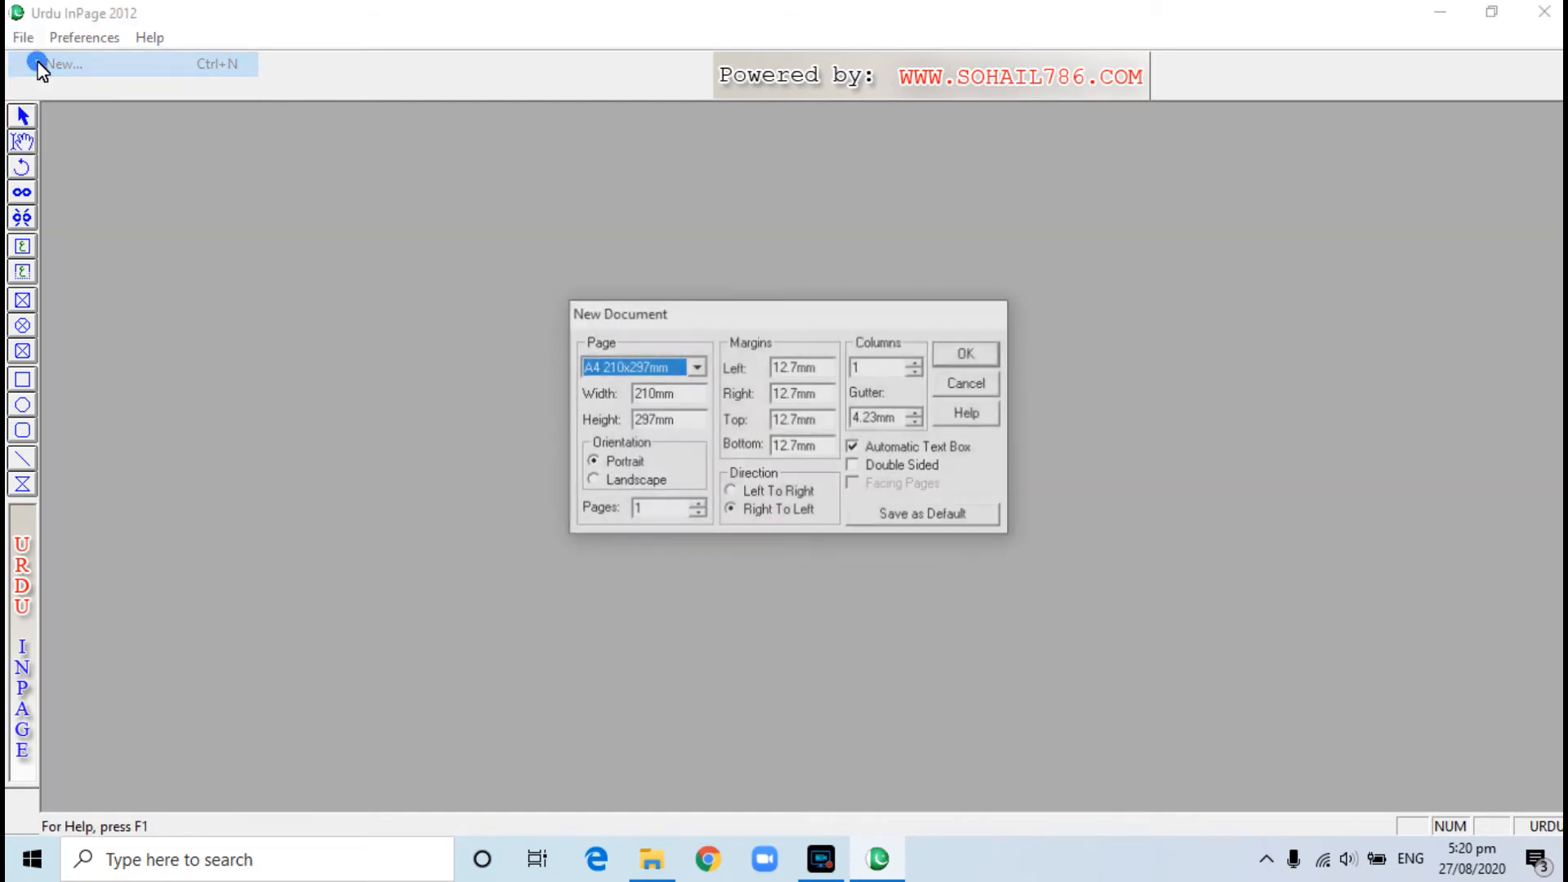
pyautogui.click(953, 360)
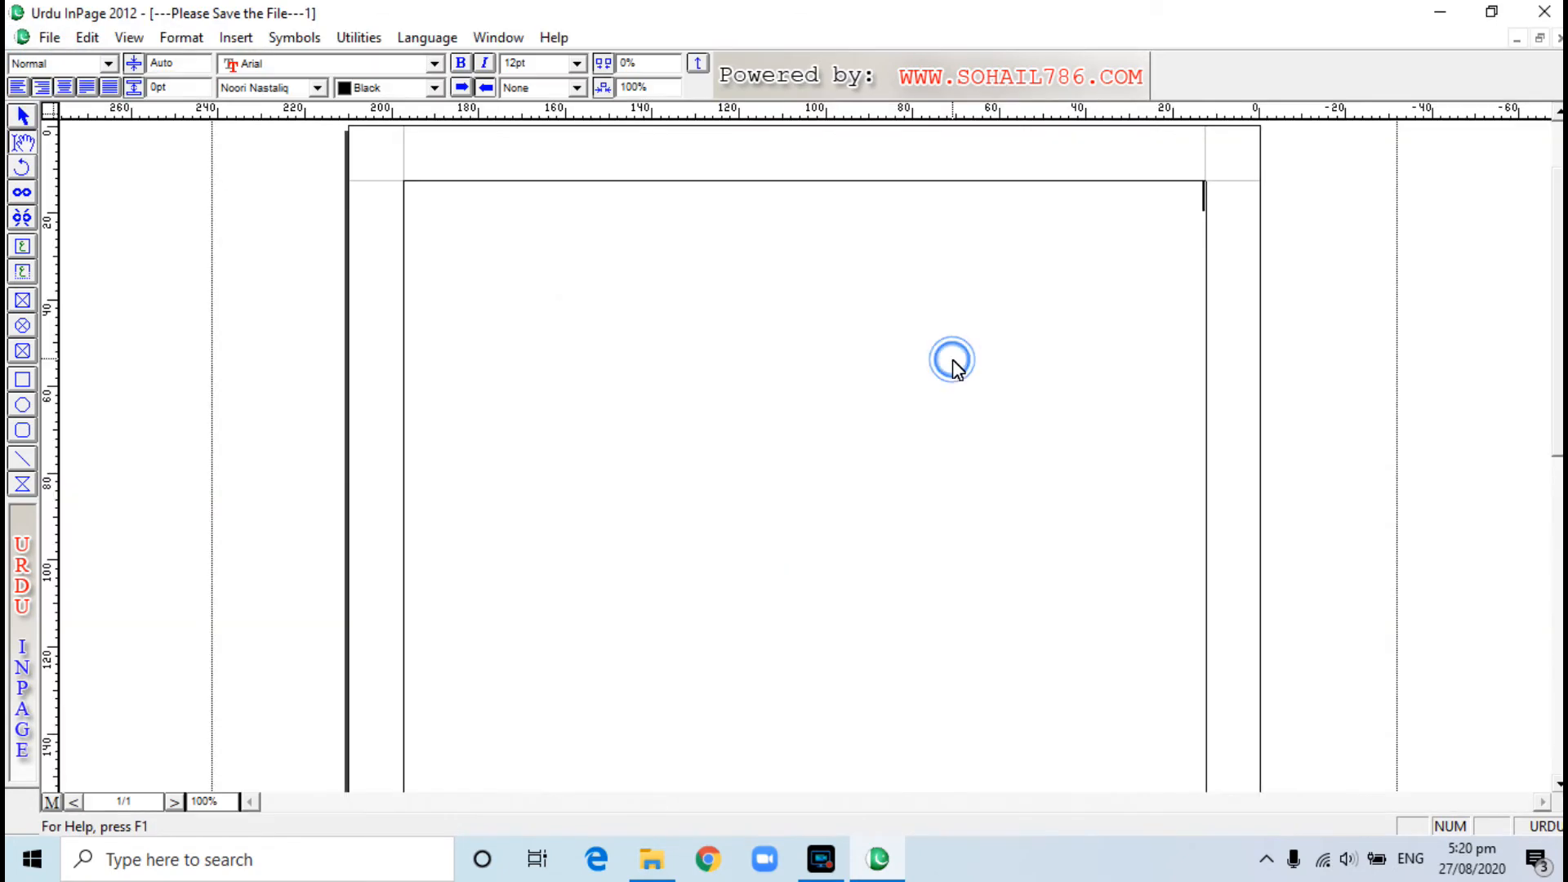
# Step: Draw a text box about 121 by 20 mm near the page's upper part and enter سمارٹ ٹیک ایکسپرٹ in it
pyautogui.click(22, 246)
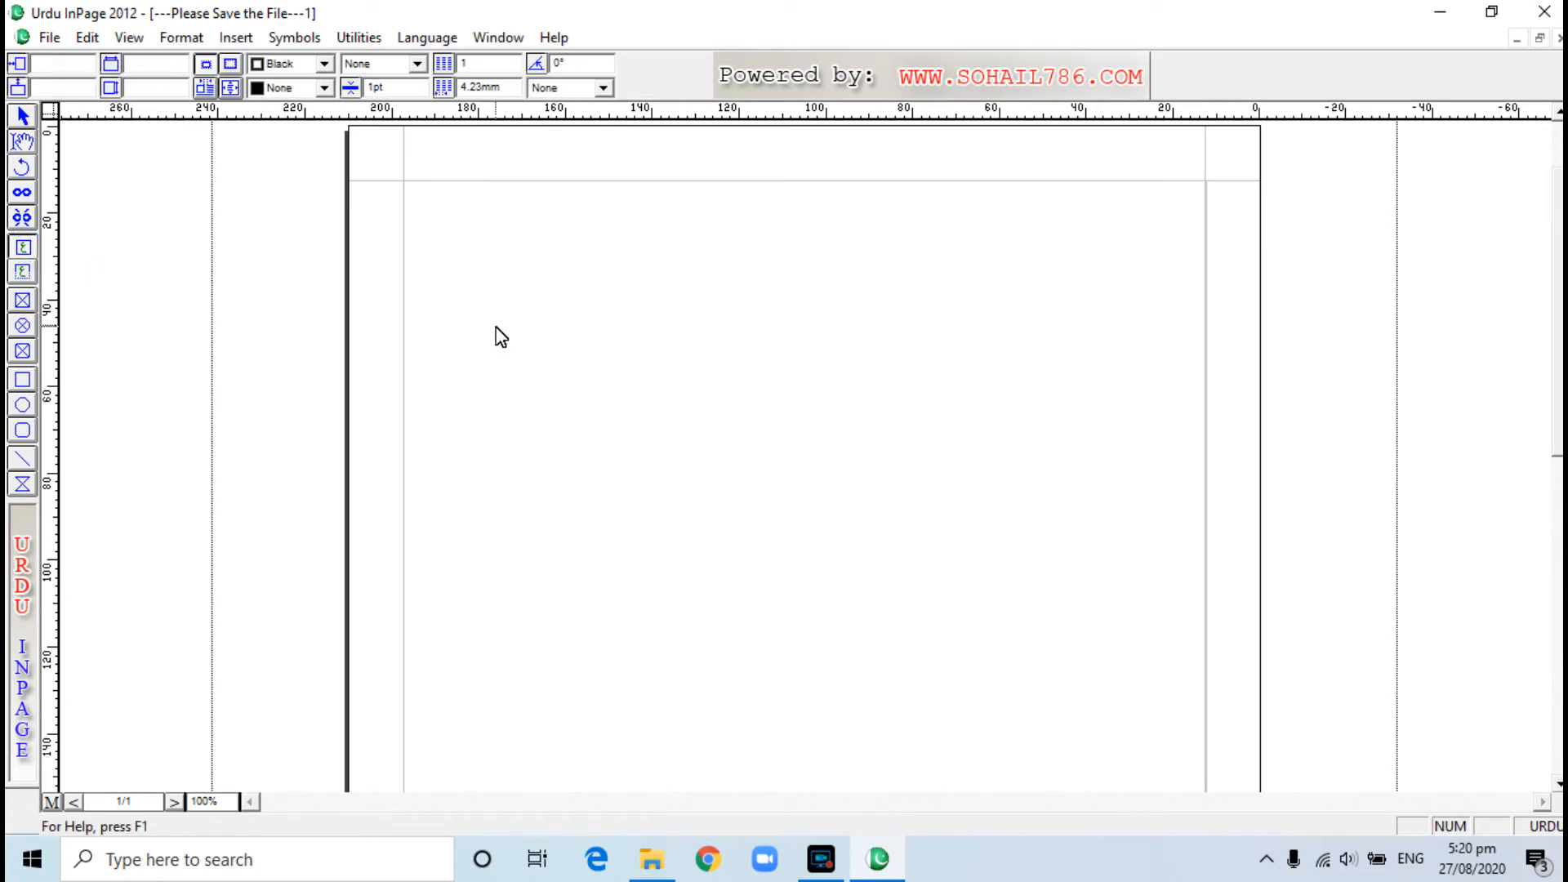
pyautogui.moveTo(596, 326); pyautogui.dragTo(1051, 430)
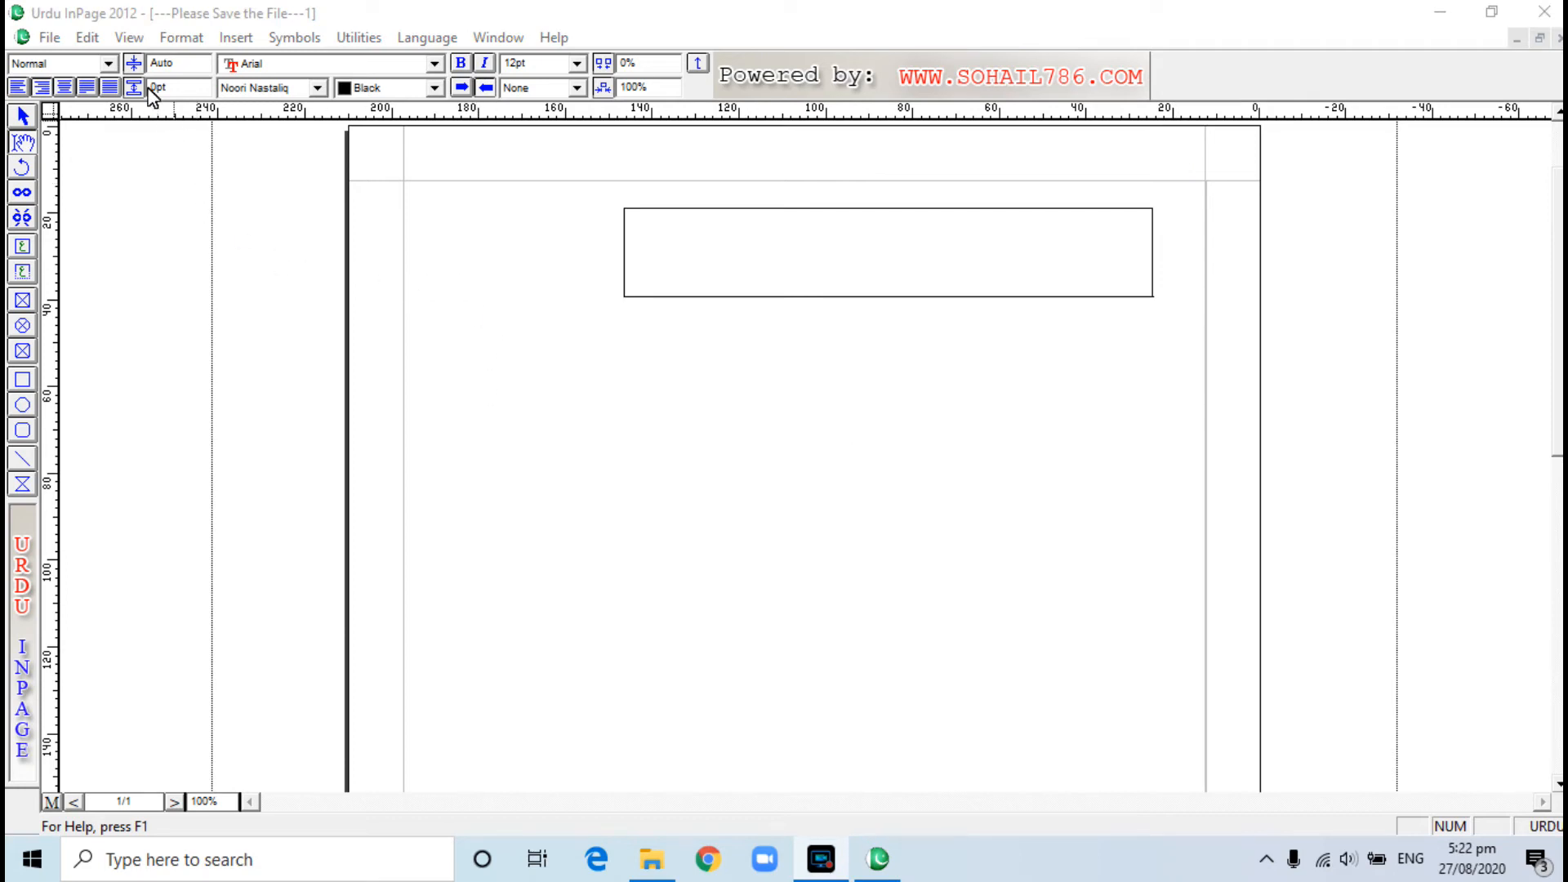
pyautogui.click(1108, 272)
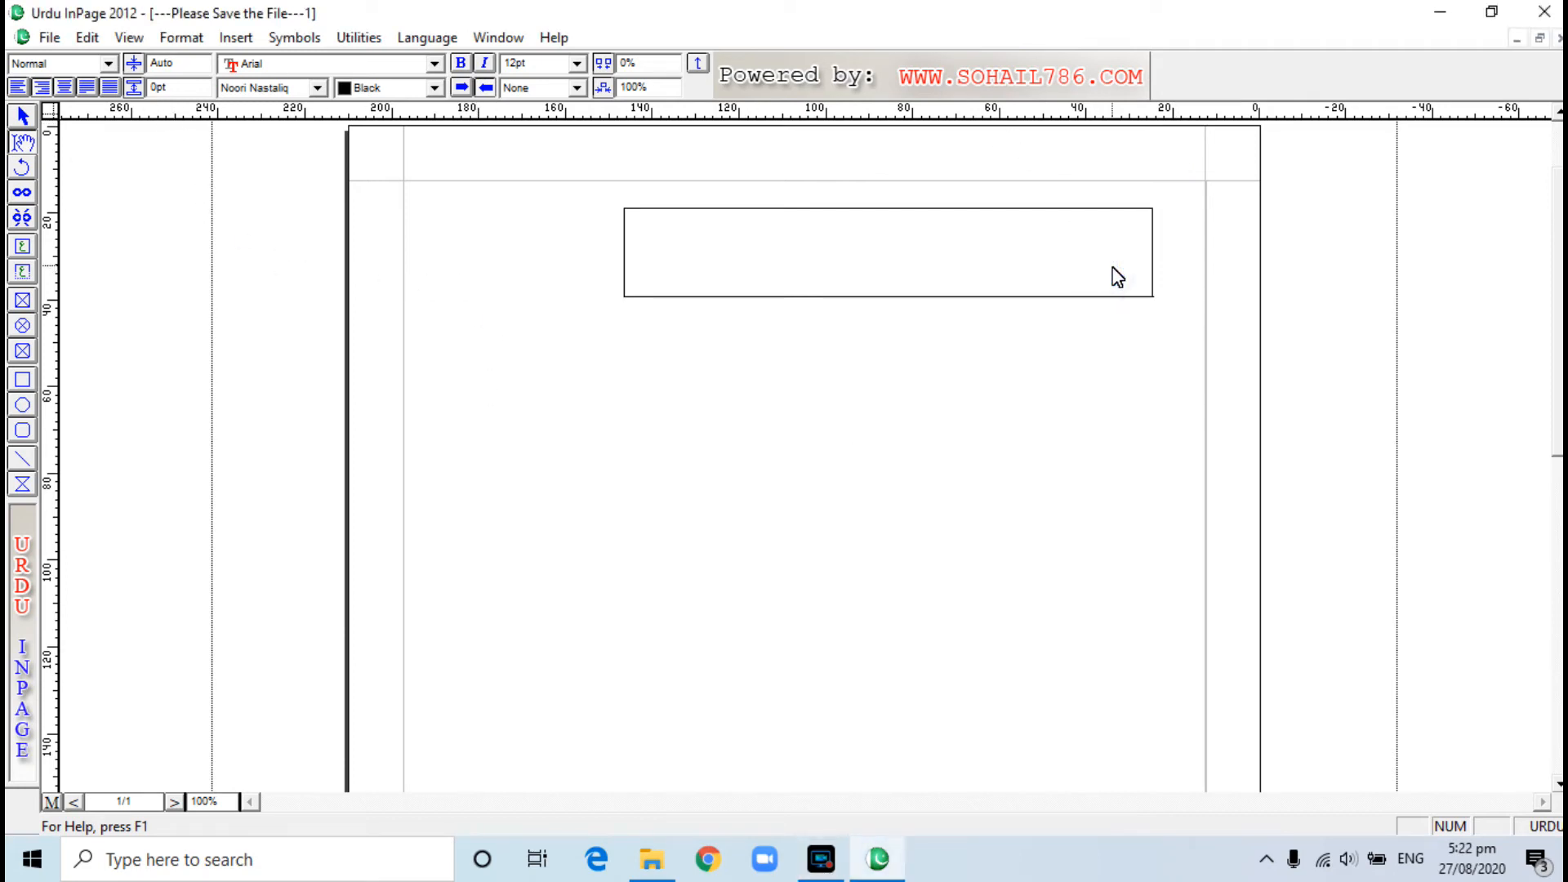
pyautogui.write('سمارٹ ٹیک ایک')
pyautogui.press('BackSpace')
pyautogui.write('کپرٹ')
pyautogui.press('BackSpace')
pyautogui.press('BackSpace')
pyautogui.press('BackSpace')
pyautogui.write('سپرٹ')
# Step: Move the Urdu text box slightly lower on the page
pyautogui.click(23, 120)
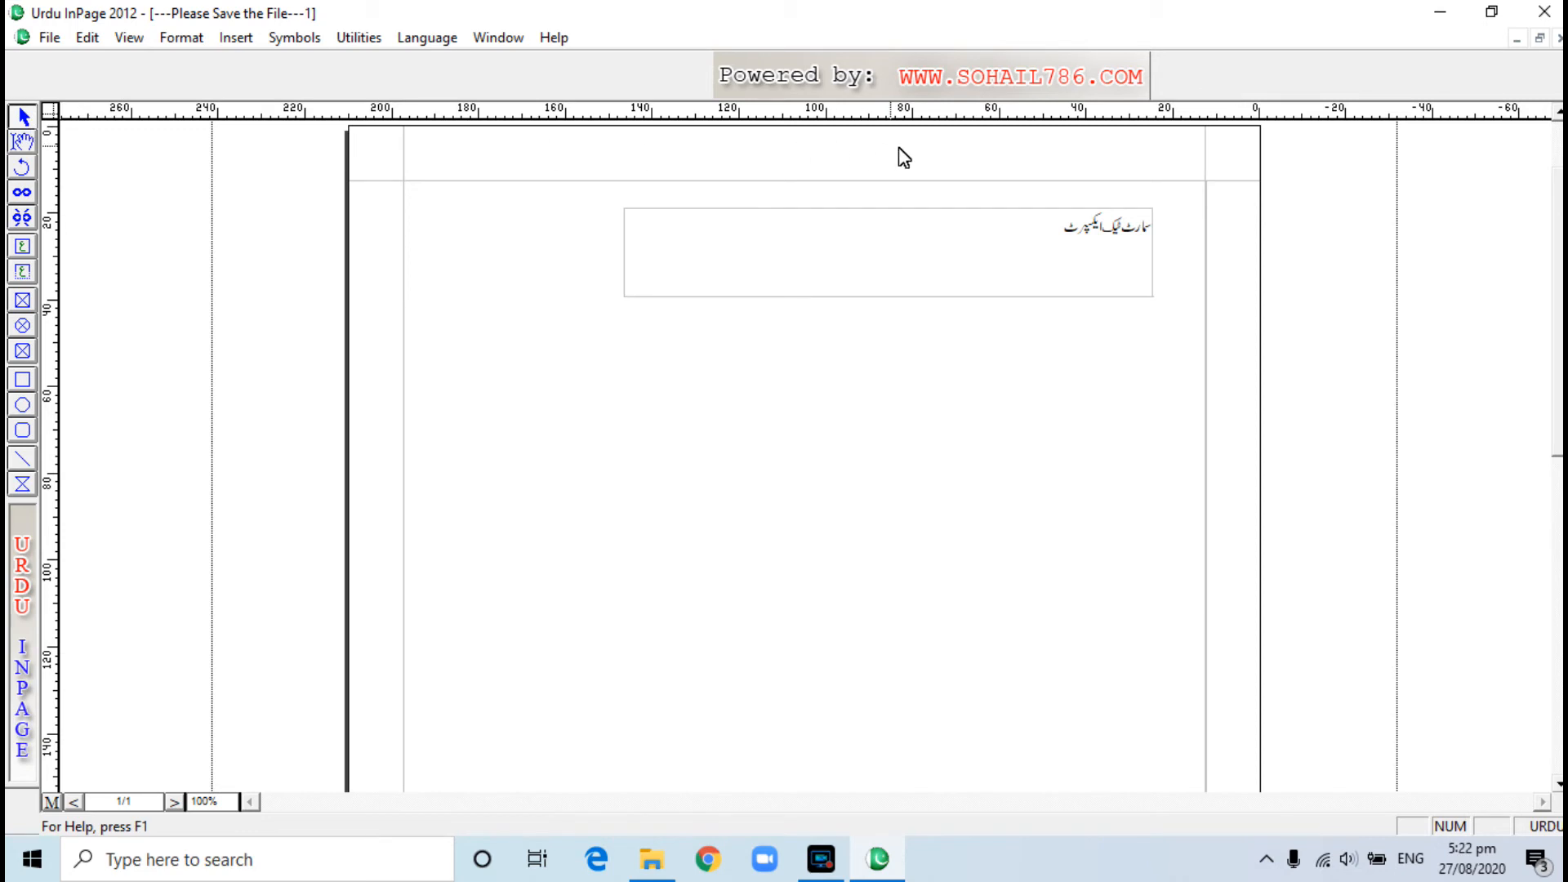
pyautogui.click(1032, 243)
pyautogui.moveTo(980, 251); pyautogui.dragTo(969, 297)
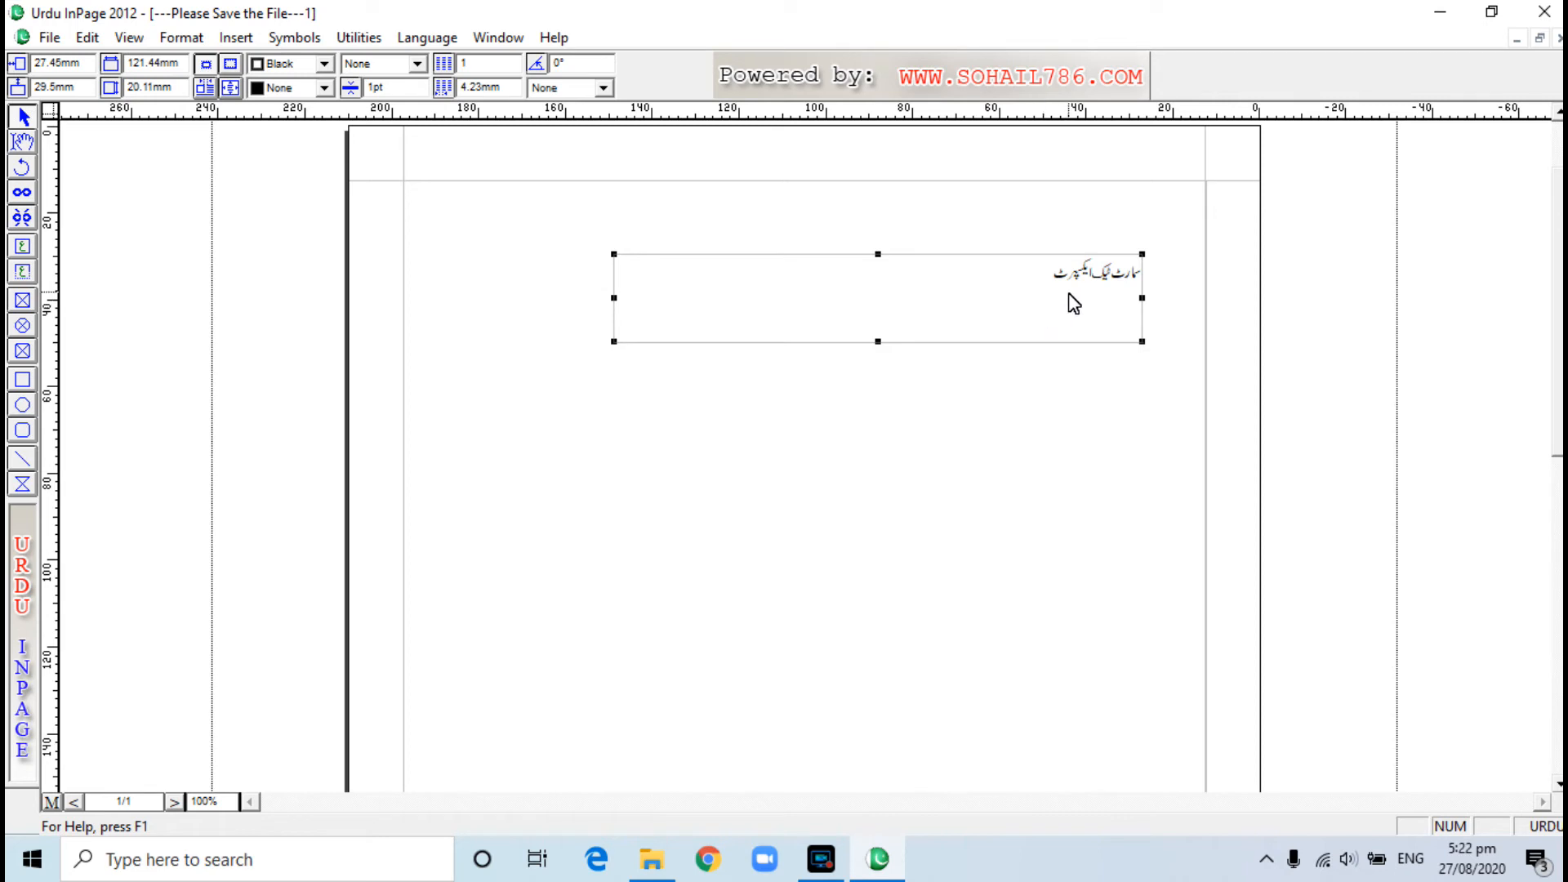
# Step: Draw a second, empty text box below the first, and copy the whole Urdu text box as an object
pyautogui.click(23, 247)
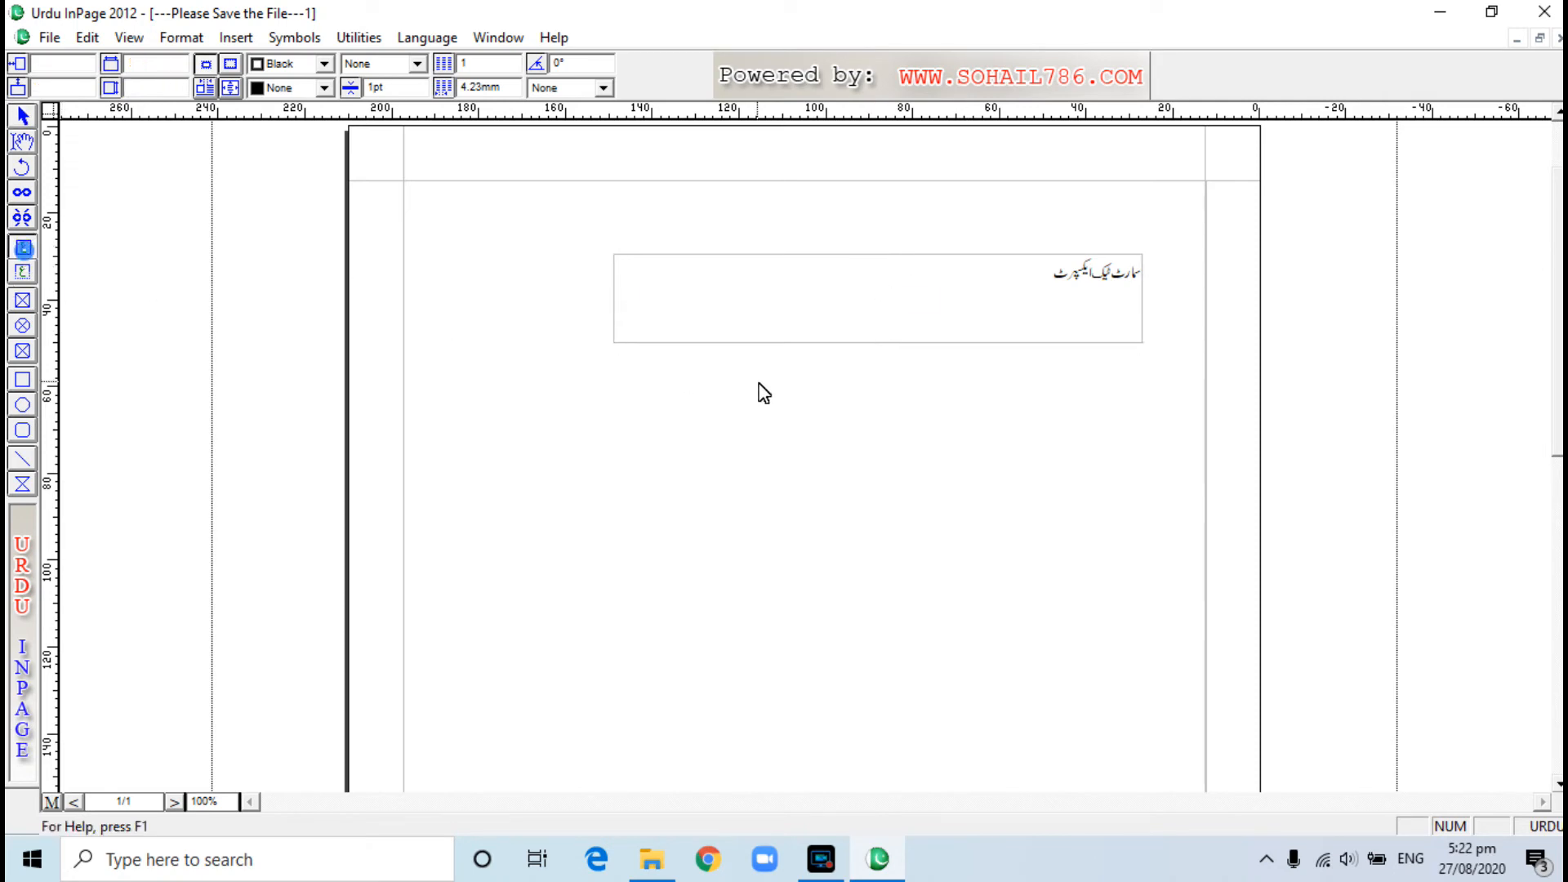
pyautogui.moveTo(691, 419); pyautogui.dragTo(1136, 535)
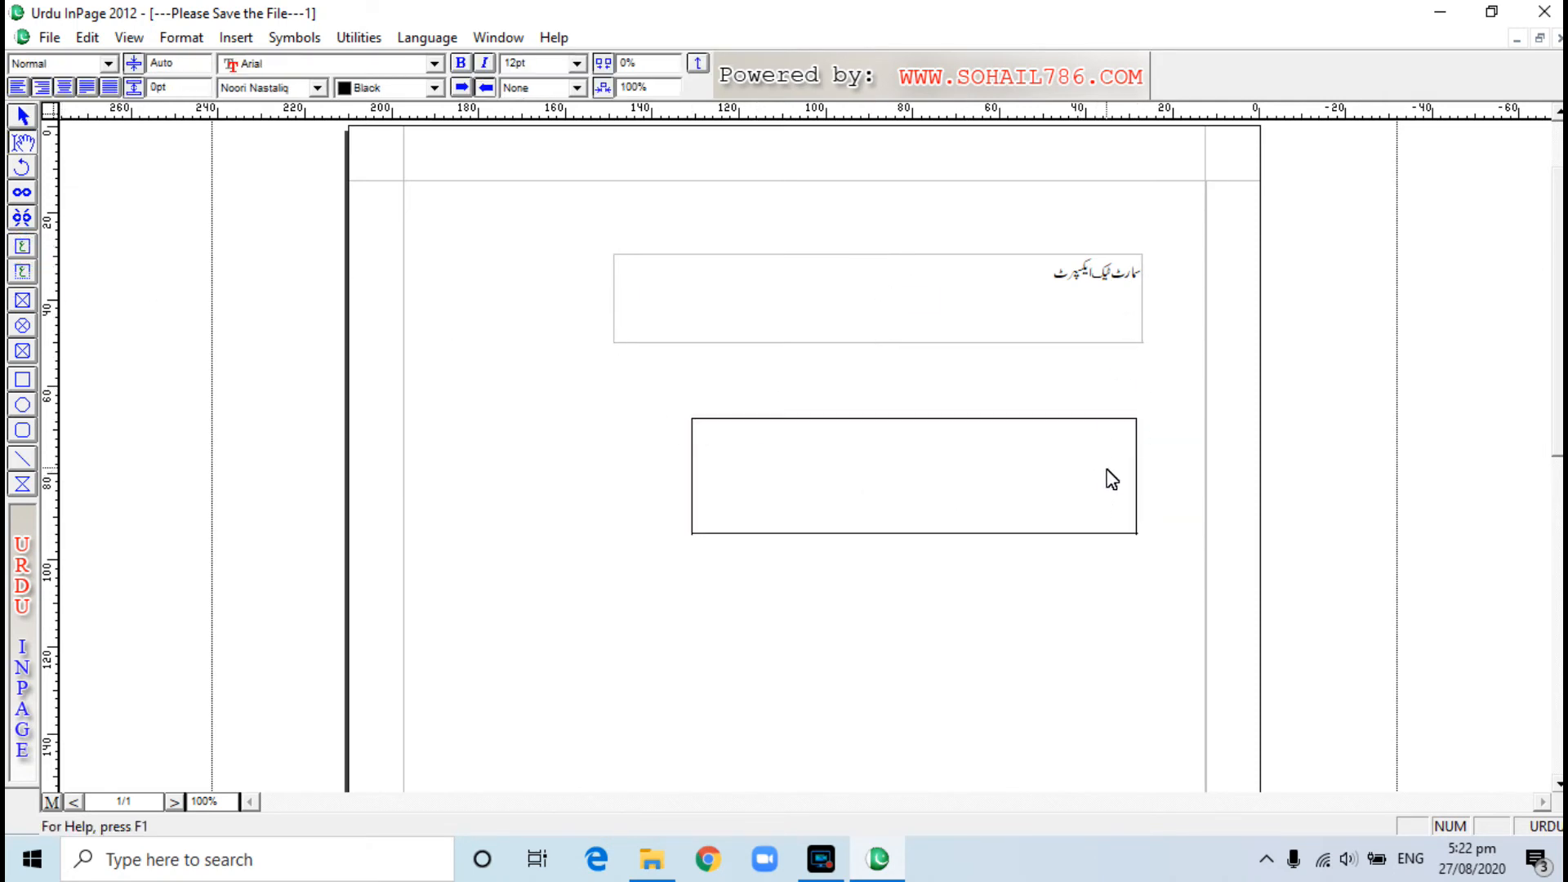
pyautogui.click(23, 115)
pyautogui.click(905, 292)
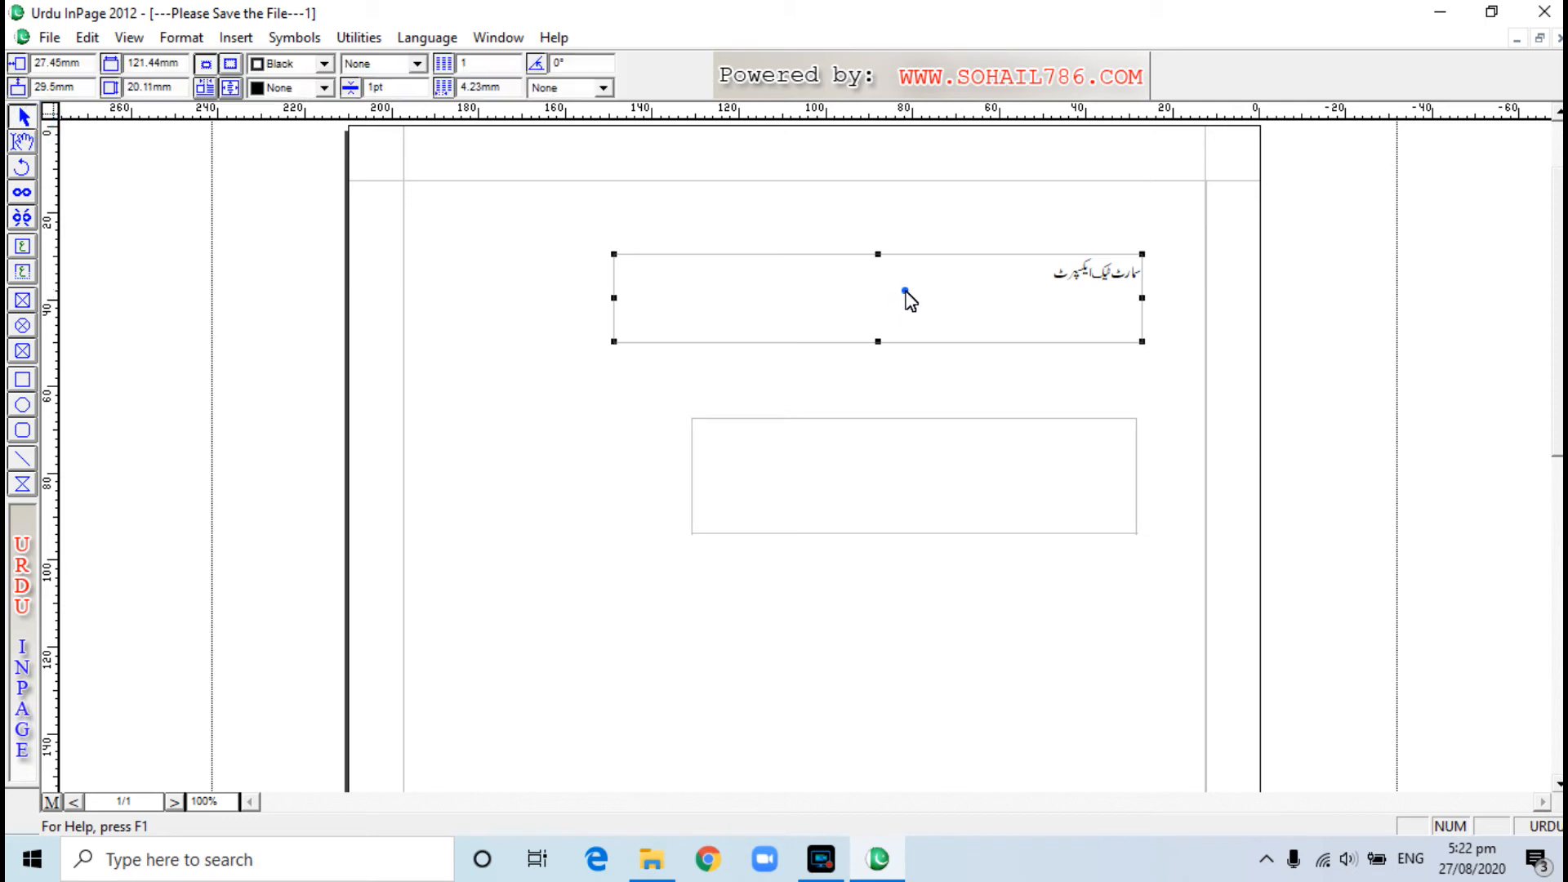
pyautogui.rightClick(905, 290)
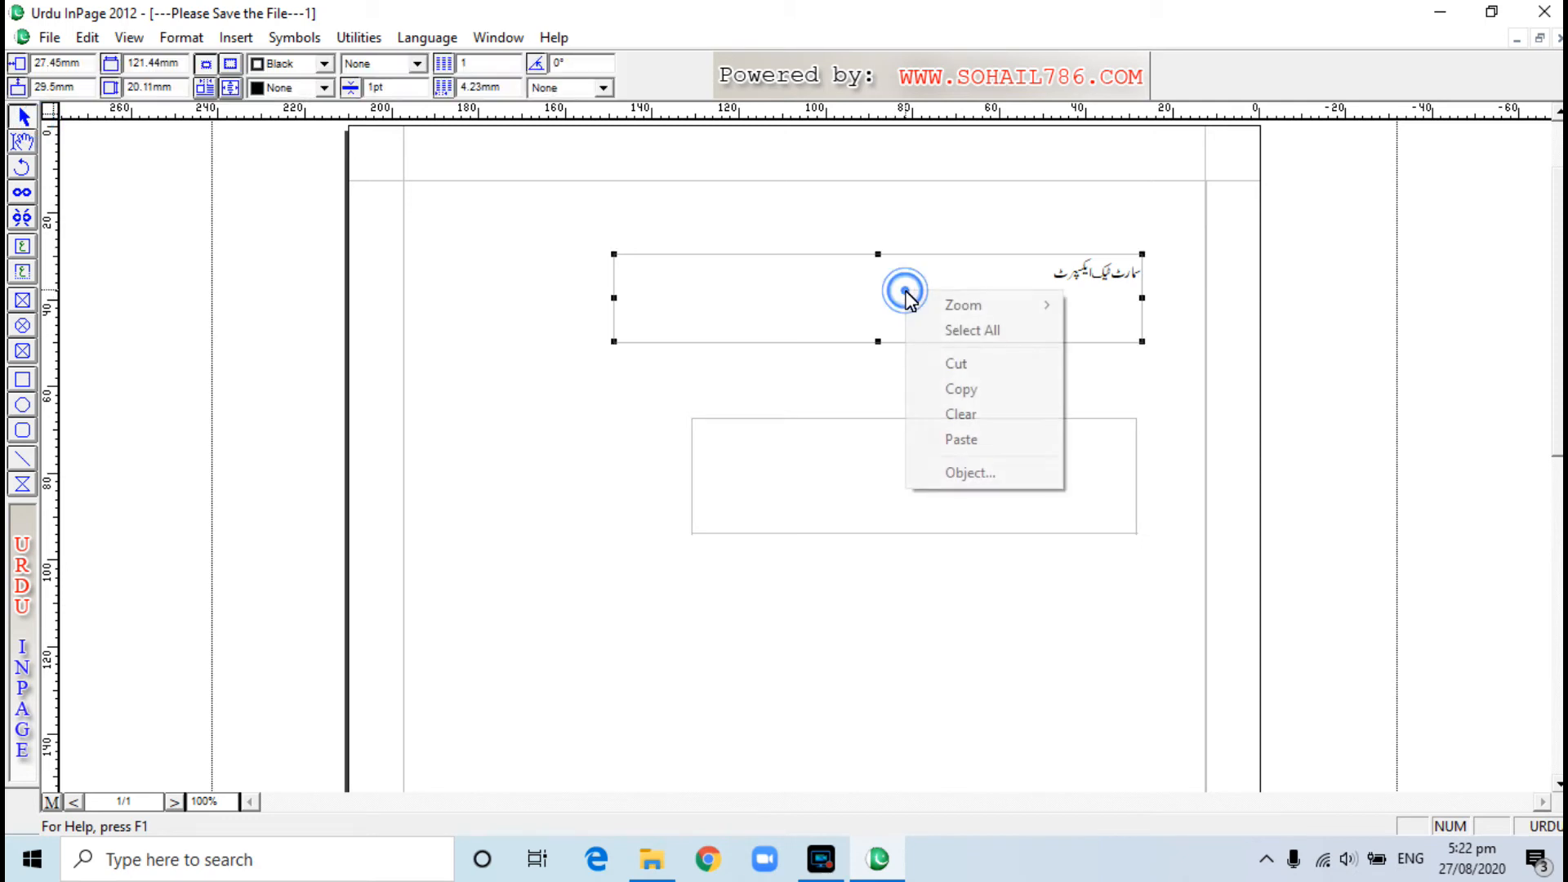
pyautogui.click(972, 395)
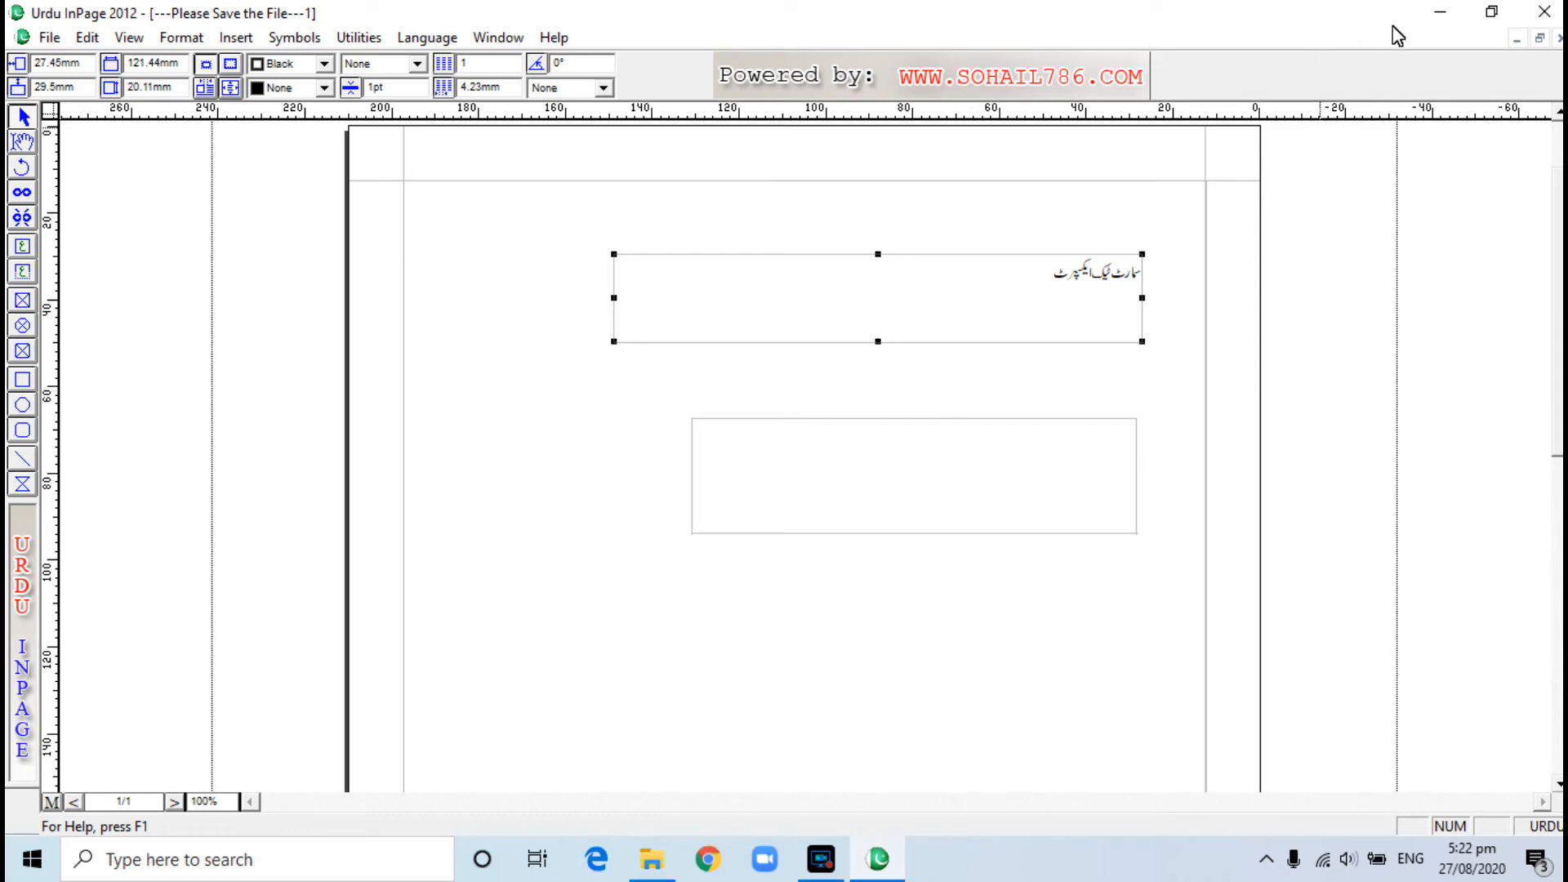
# Step: Minimize InPage, open CorelDRAW 11, dismiss its profile errors and start a new graphic
pyautogui.click(1440, 12)
pyautogui.doubleClick(212, 367)
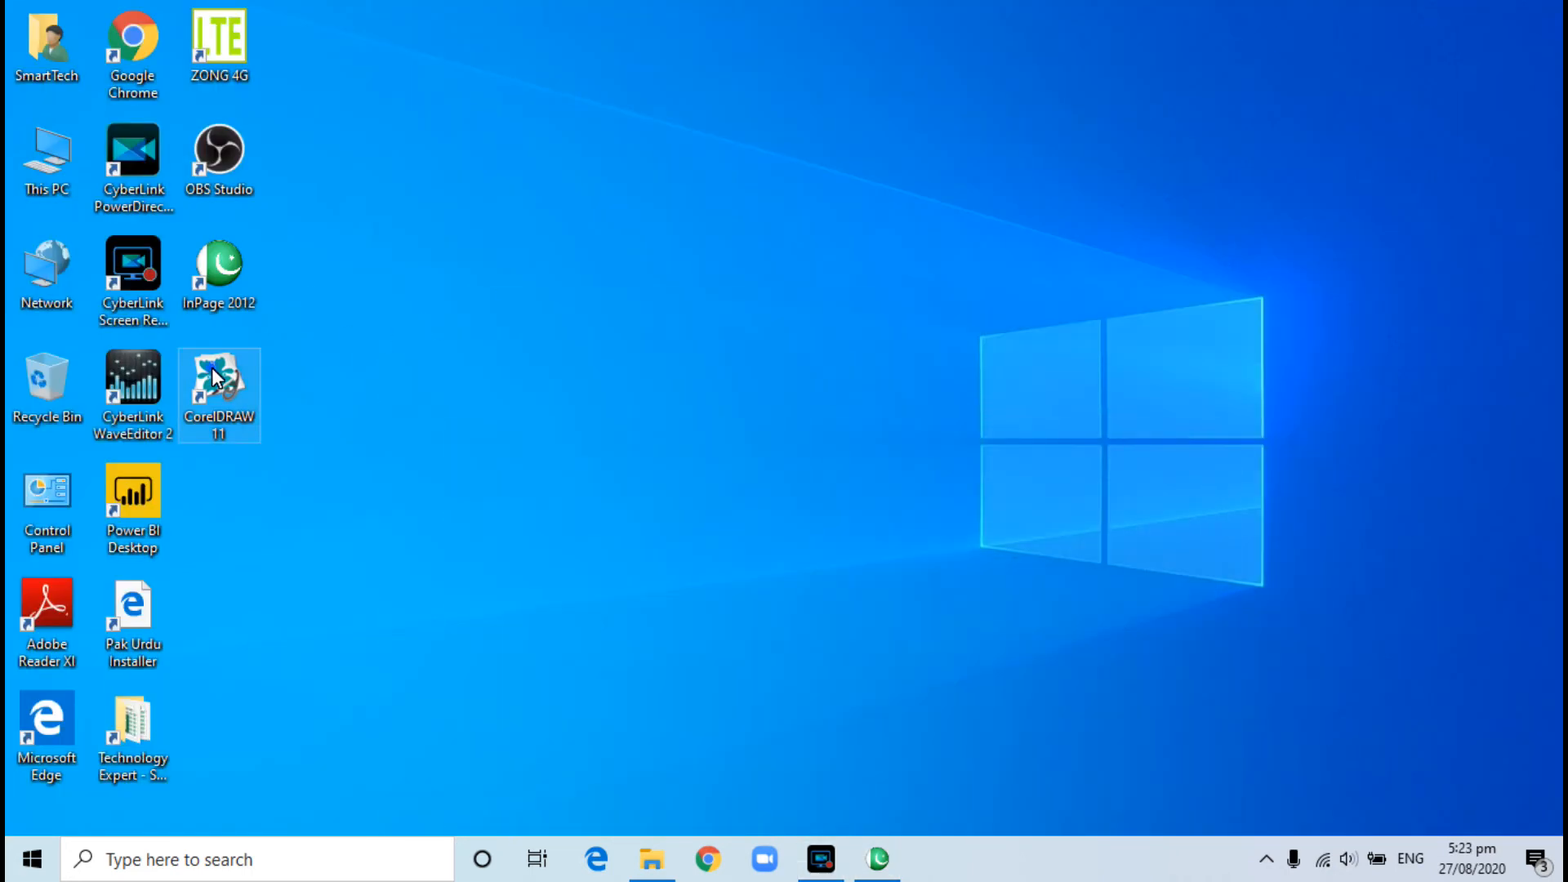
pyautogui.click(979, 501)
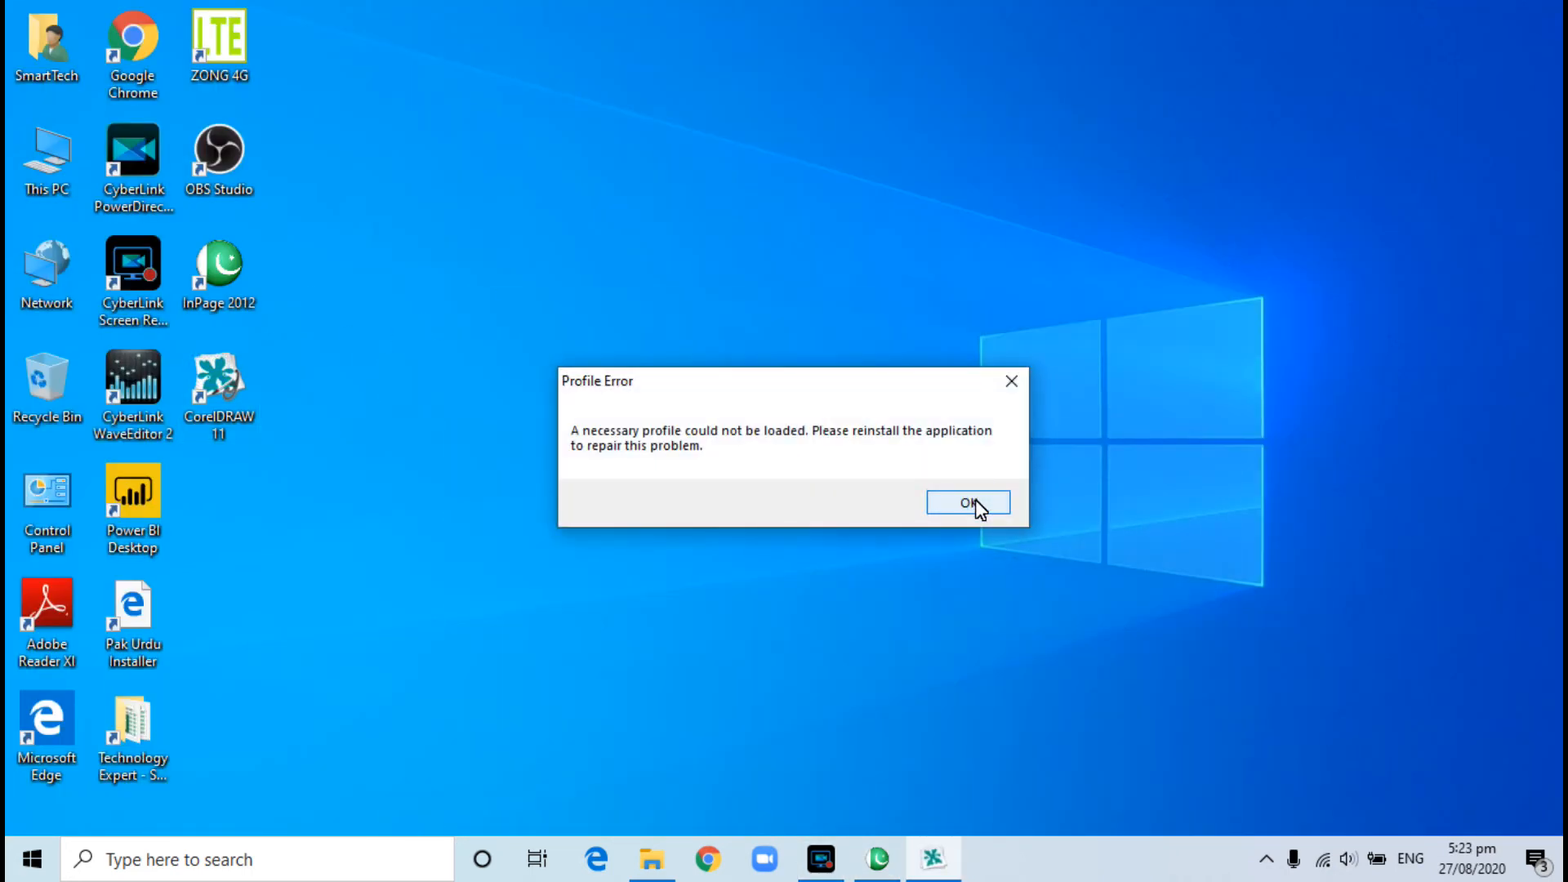
pyautogui.click(976, 498)
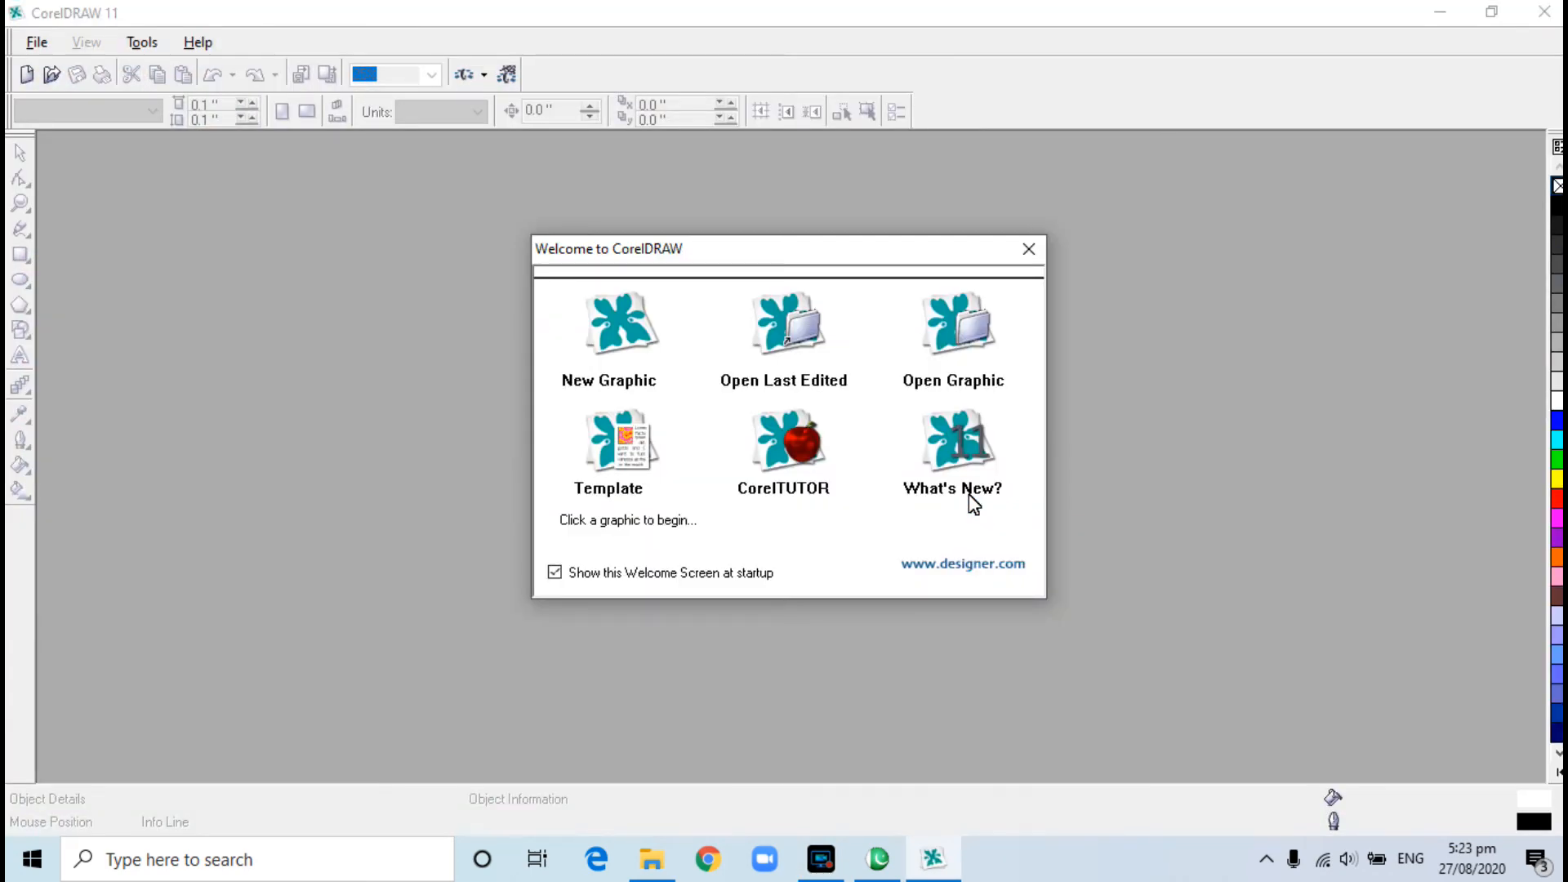
pyautogui.click(621, 333)
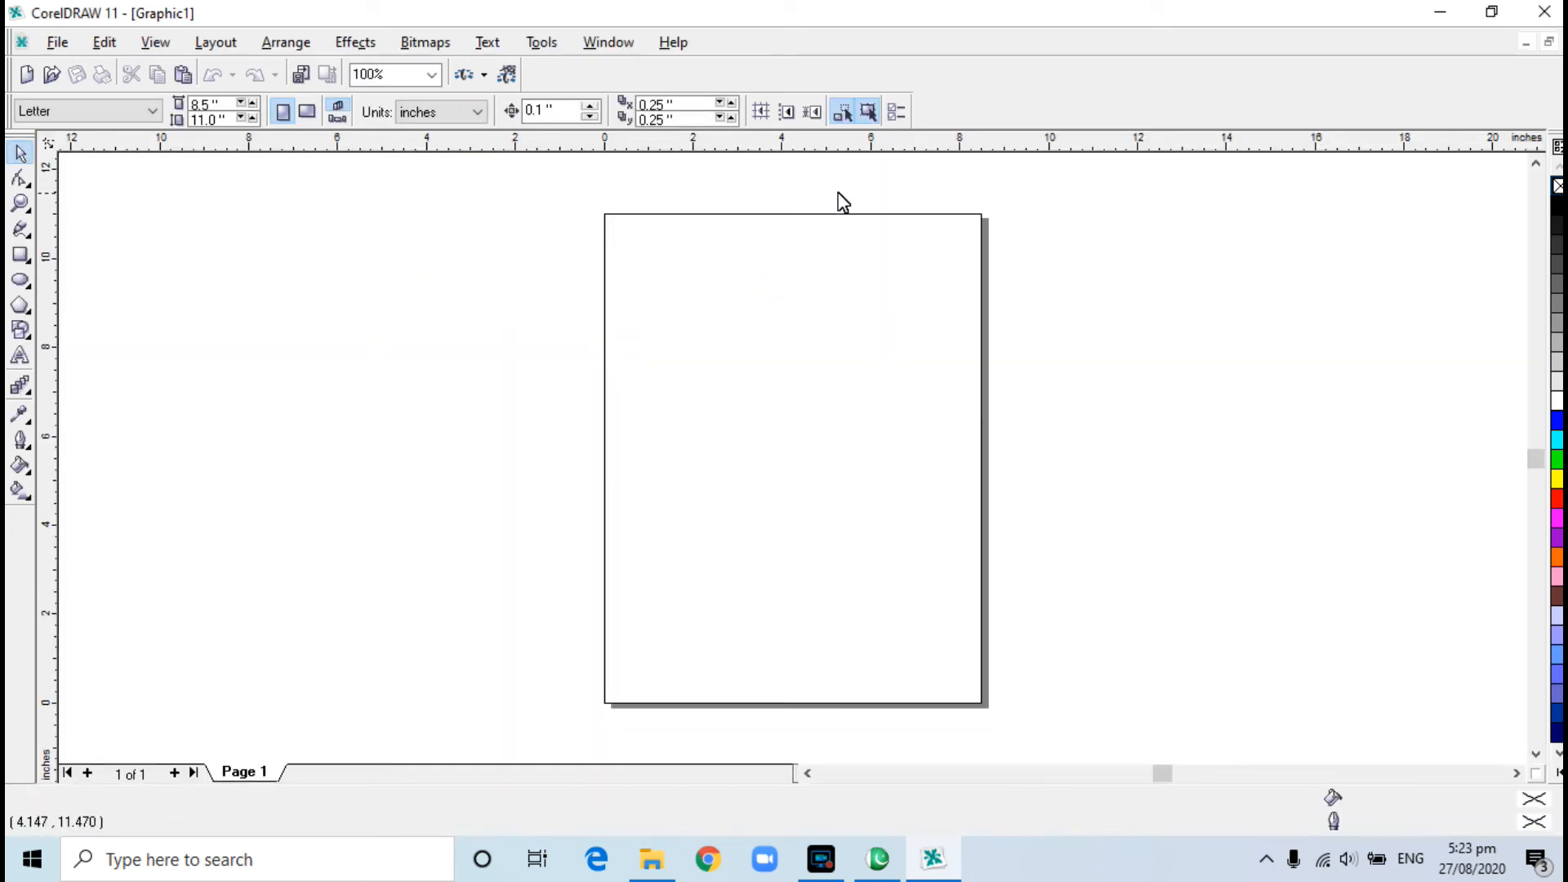
# Step: Paste the Urdu text, scale it down to about 12.7 by 3.3 inches and move it across the page's middle
pyautogui.rightClick(644, 370)
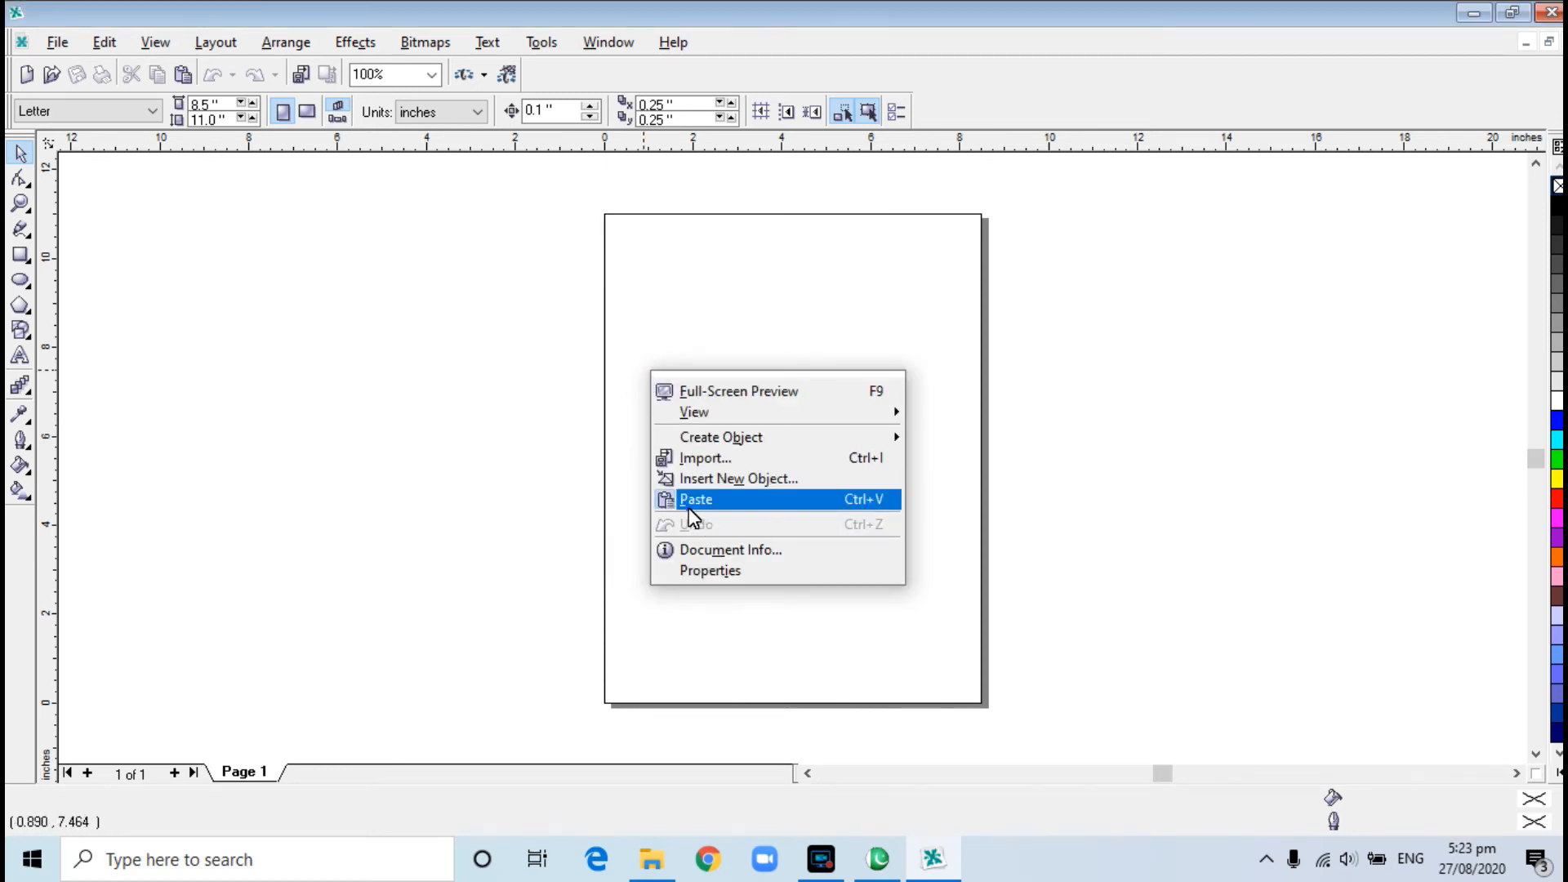
pyautogui.click(694, 500)
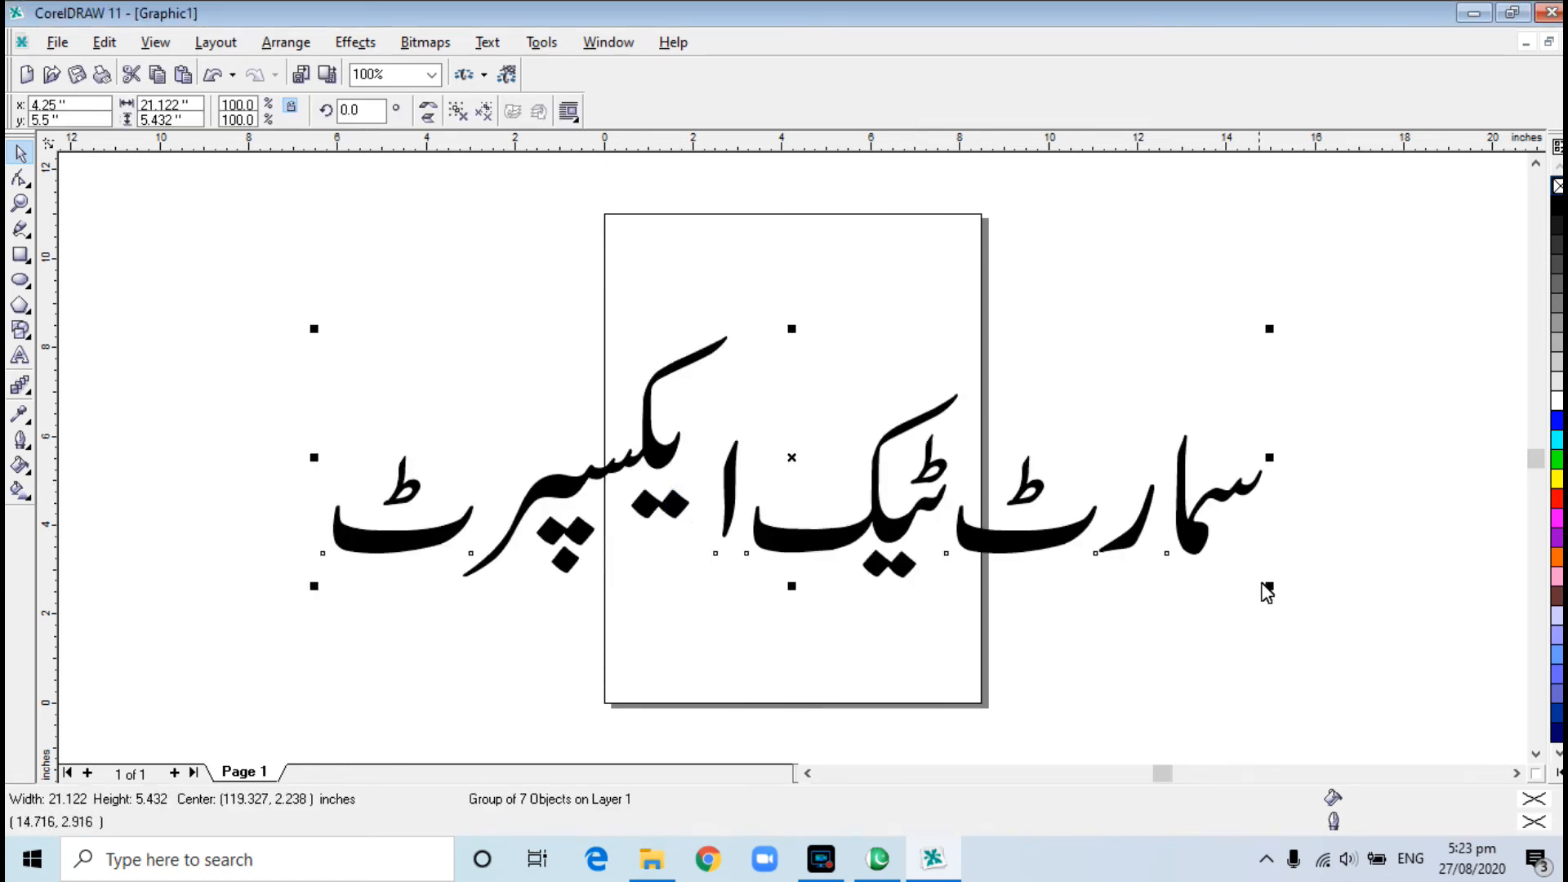
pyautogui.moveTo(1269, 588); pyautogui.dragTo(892, 501)
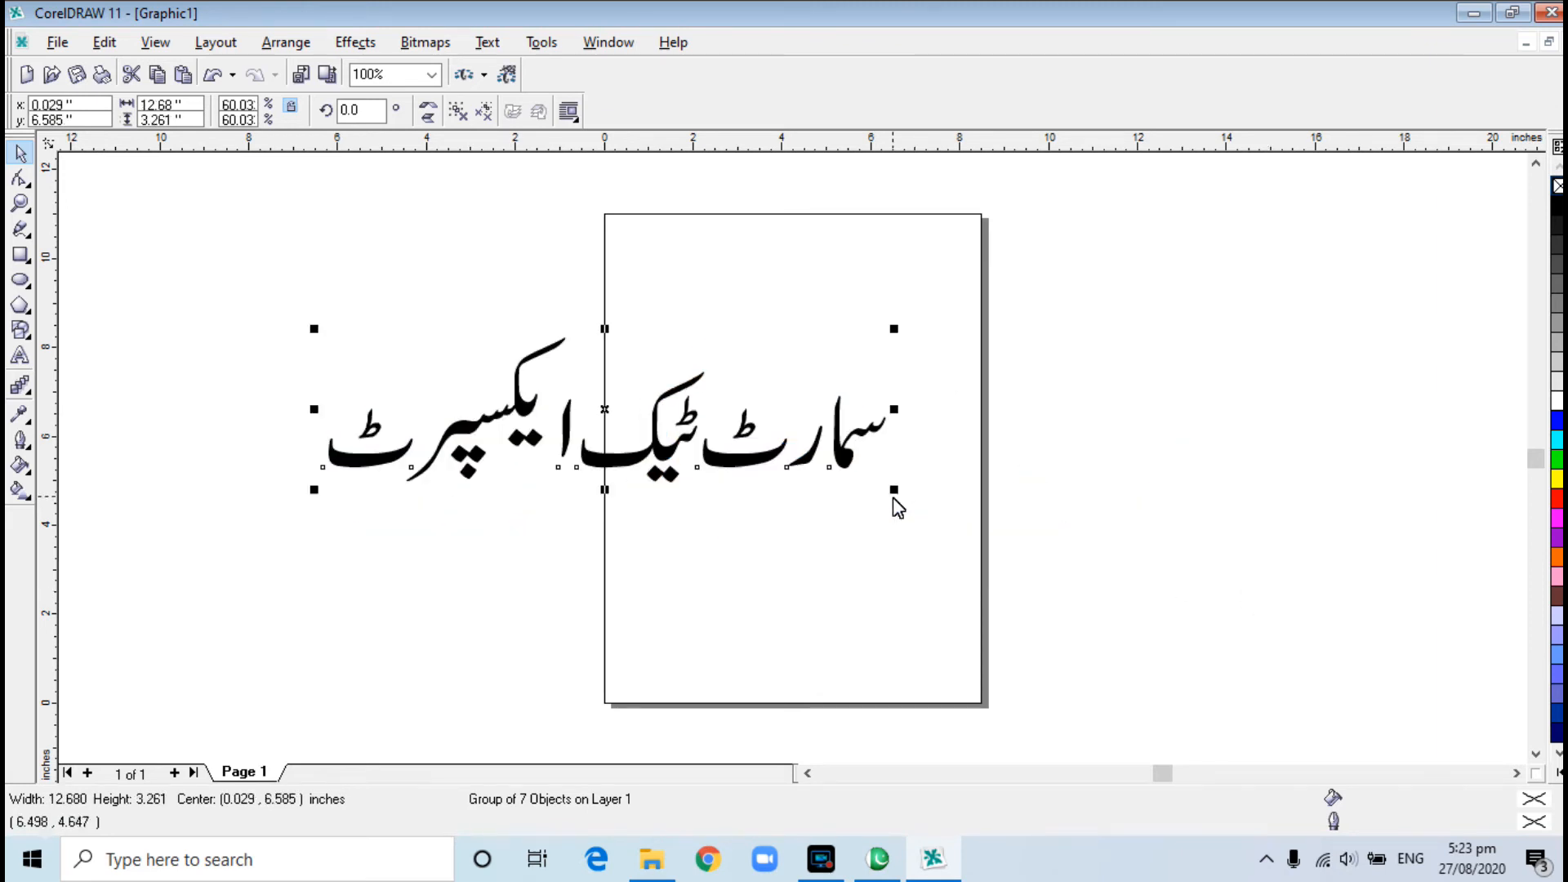
pyautogui.moveTo(662, 421); pyautogui.dragTo(867, 414)
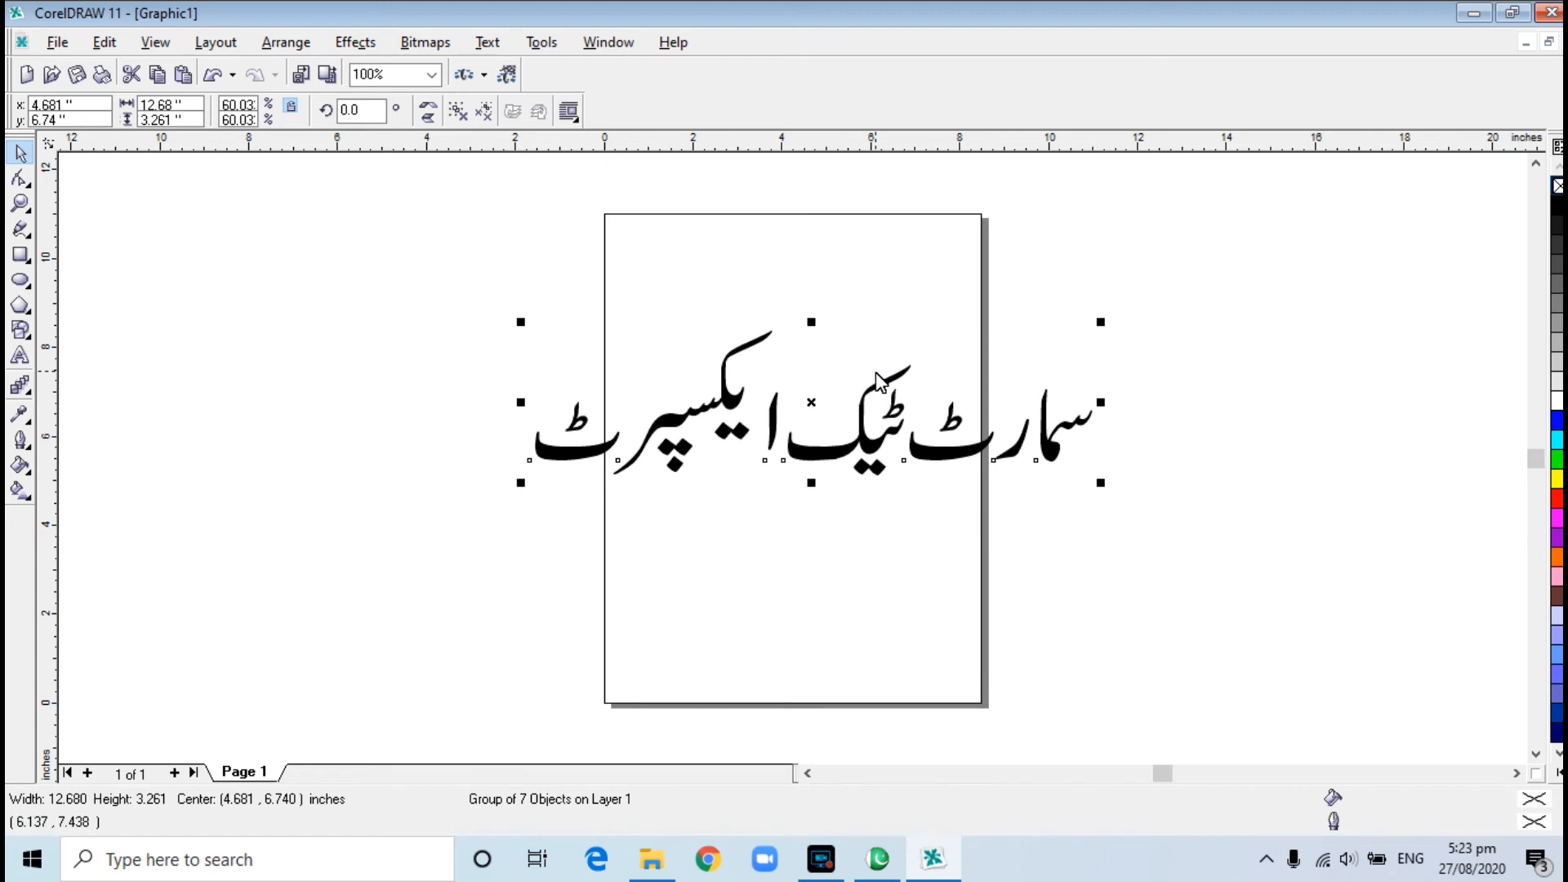
# Step: Ungroup the pasted text, shift the word سمارٹ up away from the other words and separate its ر from سما
pyautogui.rightClick(809, 401)
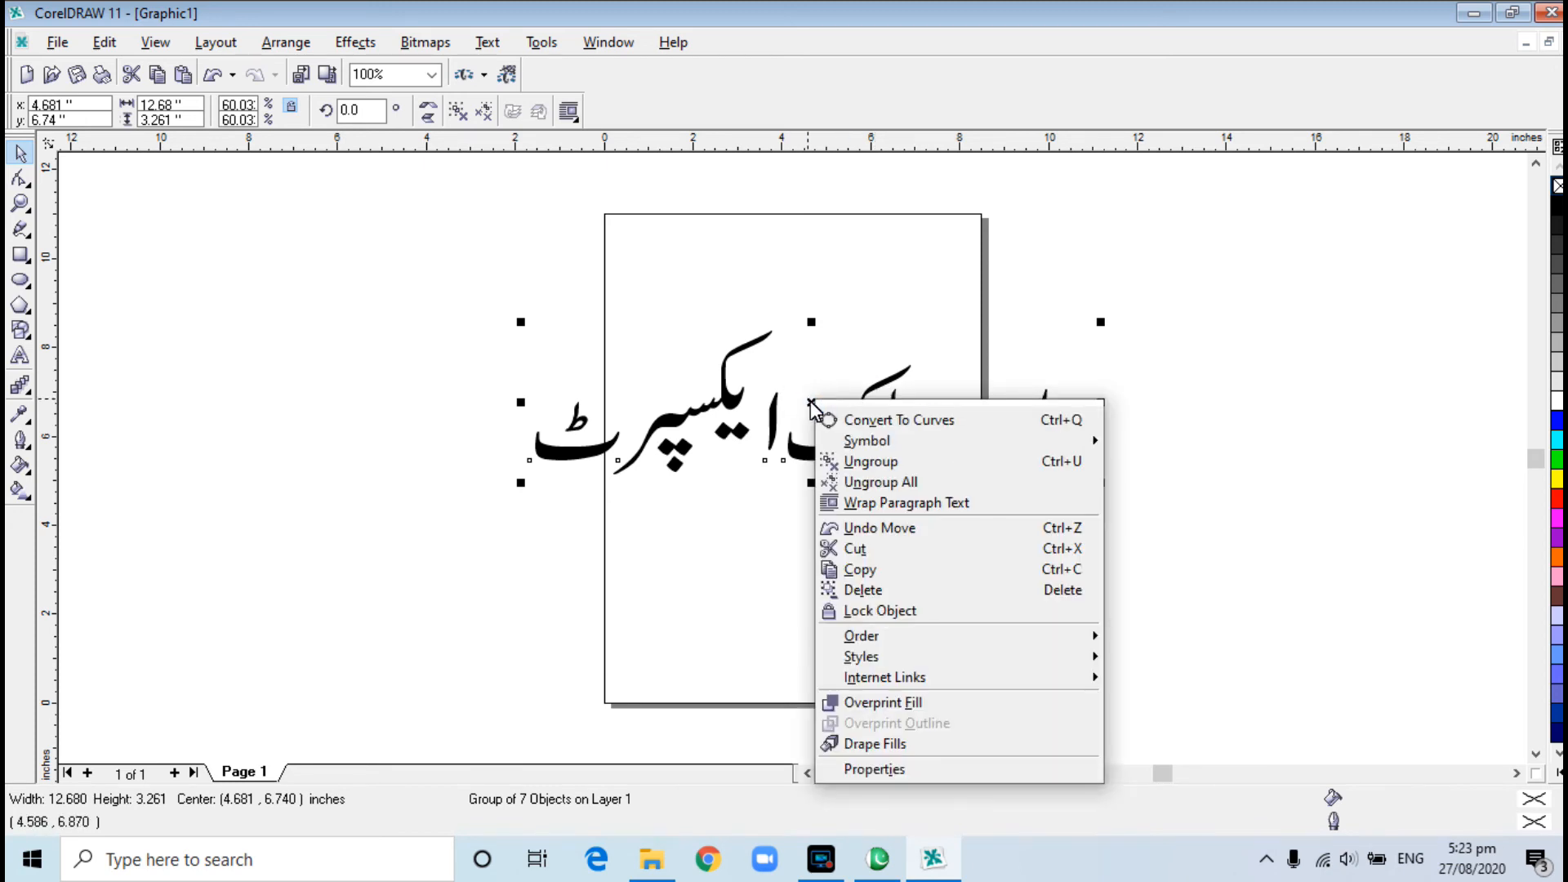
pyautogui.click(875, 462)
pyautogui.click(1177, 406)
pyautogui.moveTo(1204, 327); pyautogui.dragTo(903, 508)
pyautogui.moveTo(993, 428); pyautogui.dragTo(1008, 375)
pyautogui.click(924, 339)
pyautogui.click(1086, 408)
pyautogui.moveTo(1086, 409); pyautogui.dragTo(1057, 400)
# Step: Fill the pieces of سمارٹ with separate colours: سما red, ر blue and ٹ orange
pyautogui.click(1109, 399)
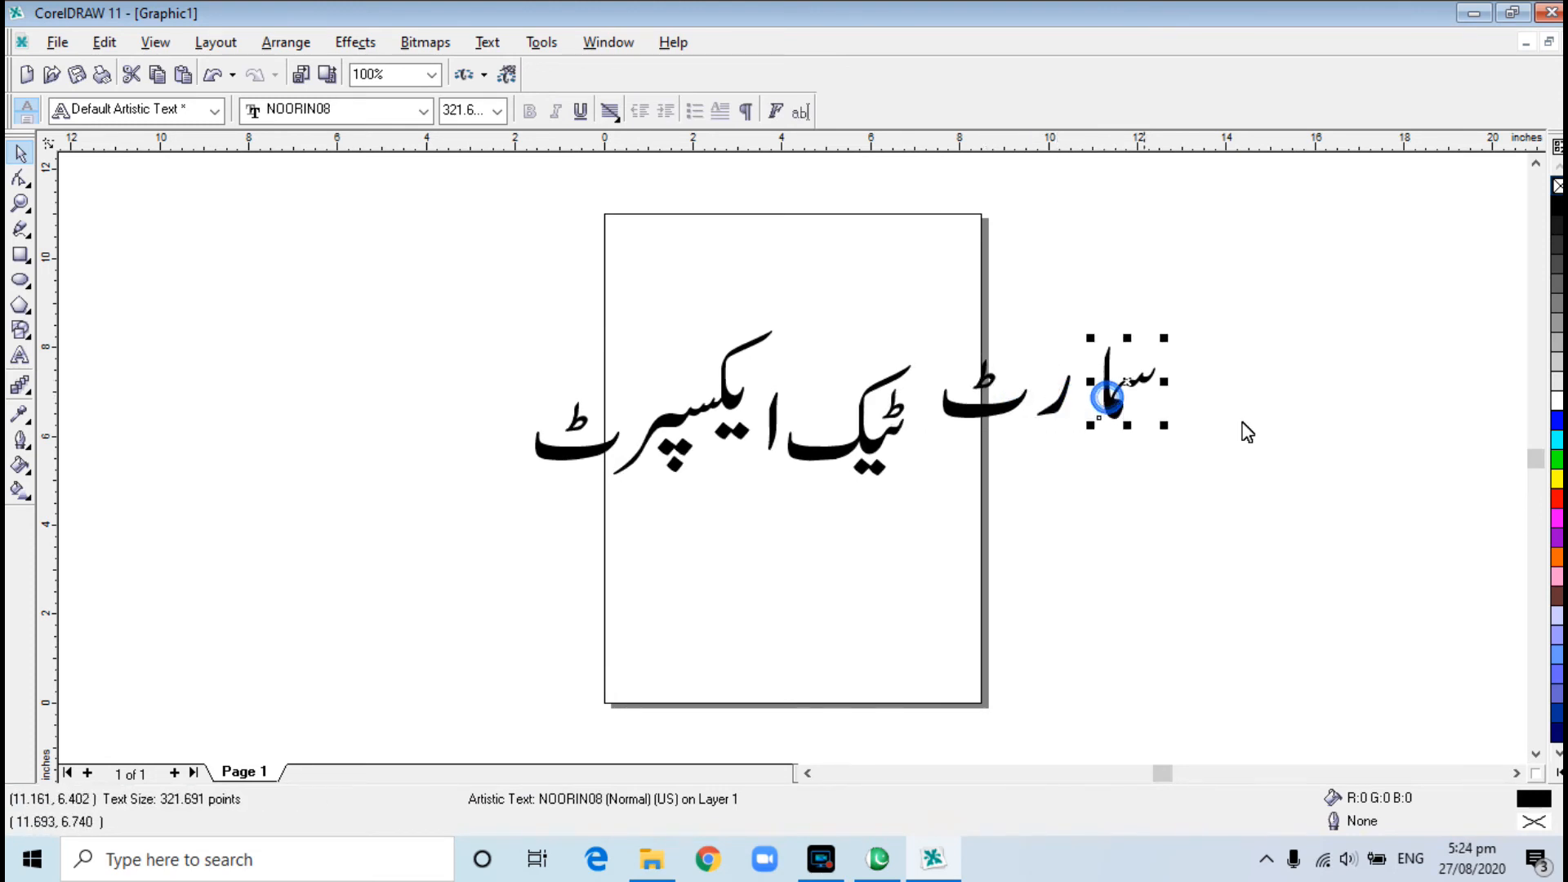
pyautogui.click(1557, 498)
pyautogui.click(1059, 410)
pyautogui.click(1557, 421)
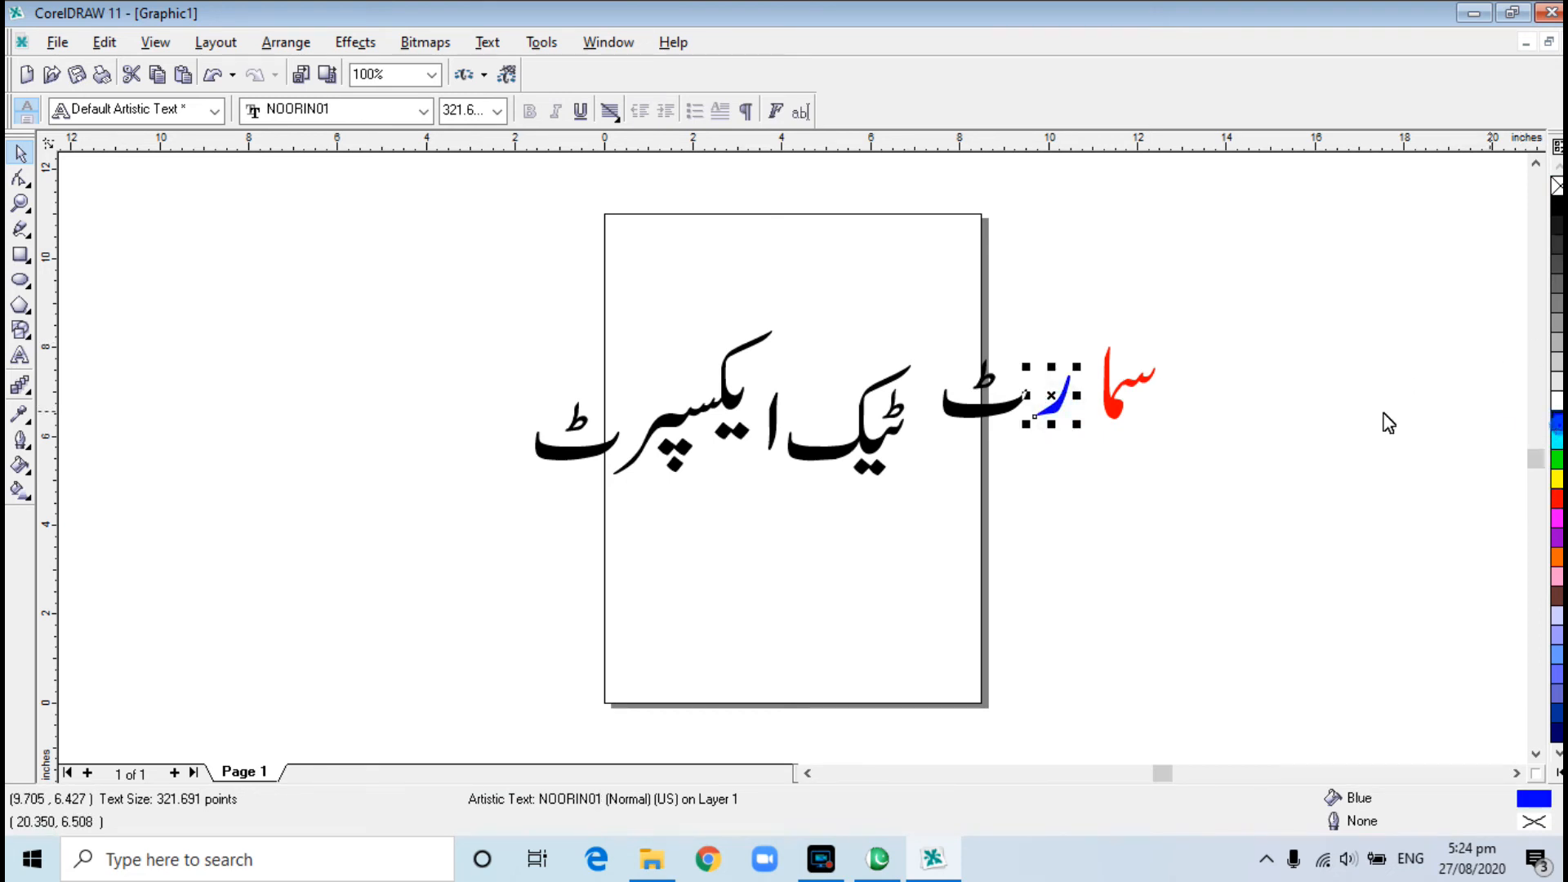
pyautogui.click(990, 413)
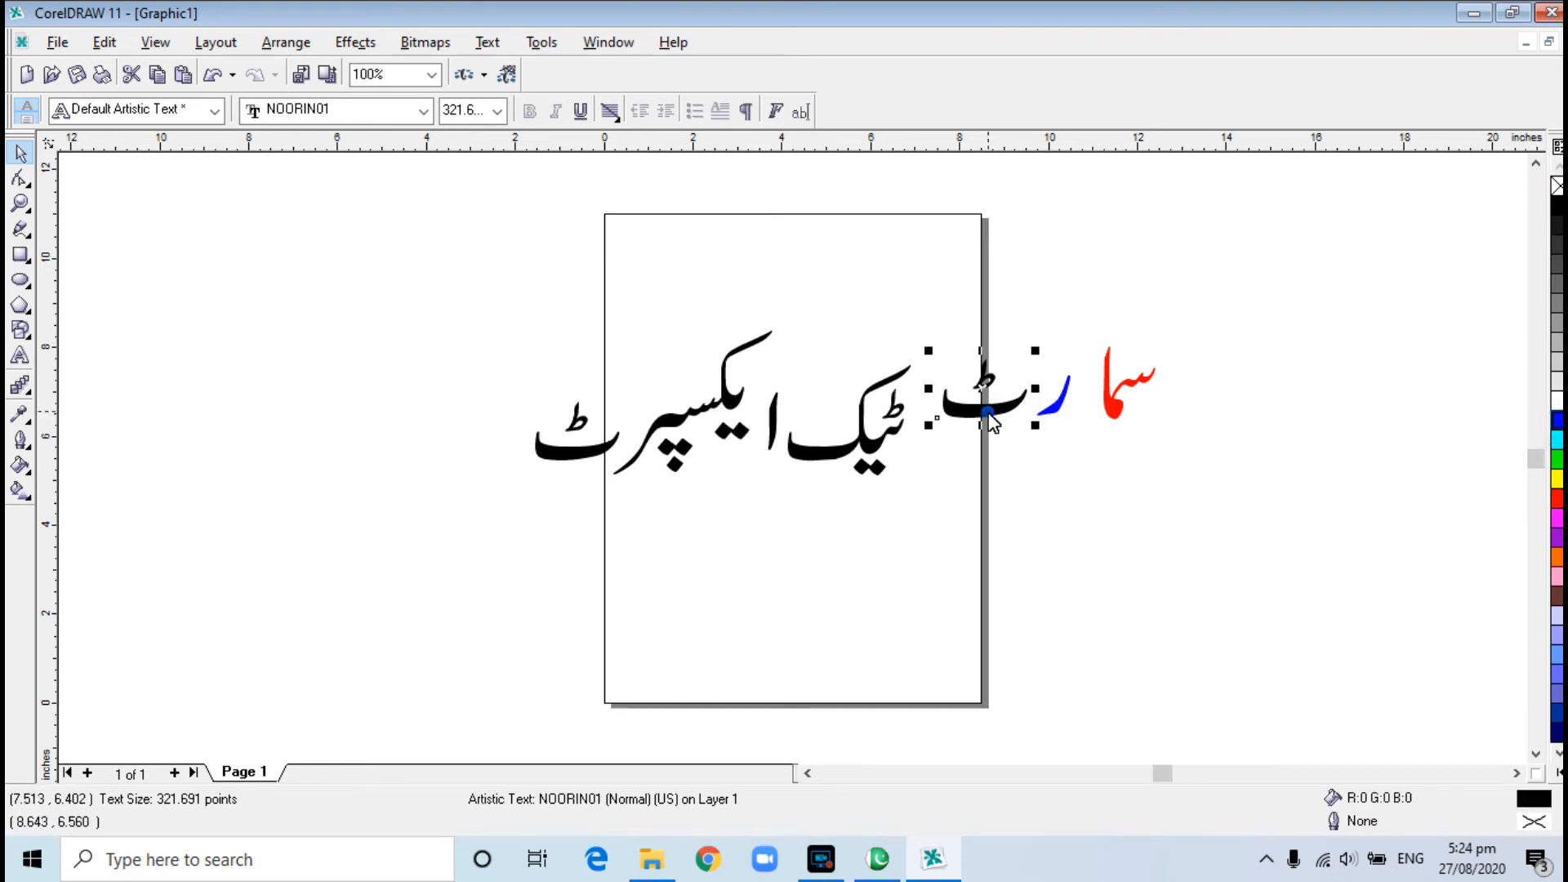
pyautogui.click(1557, 557)
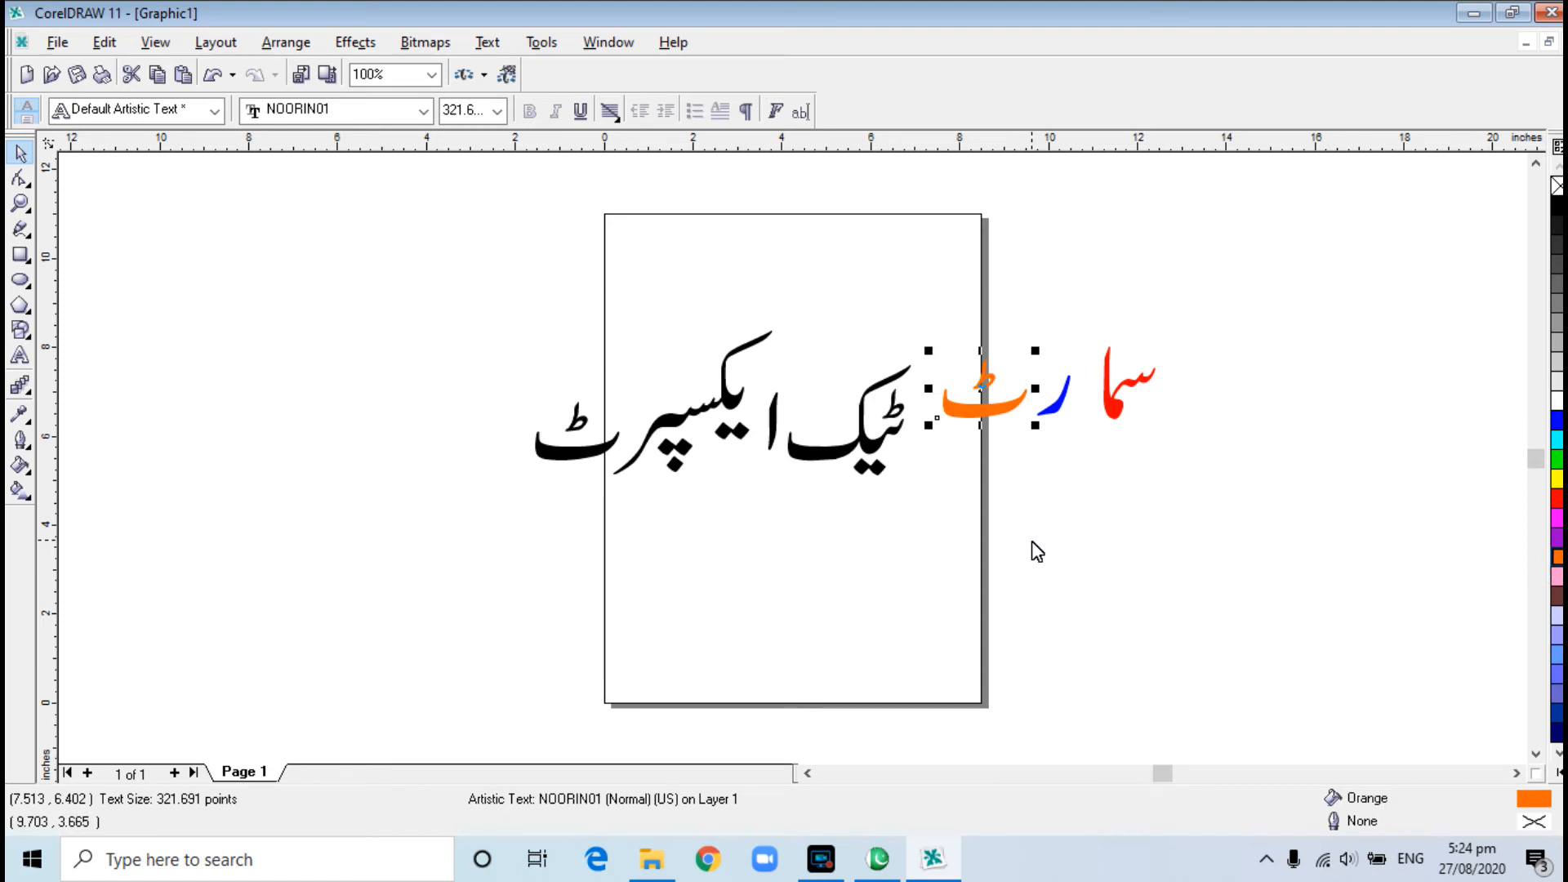
# Step: Switch to InPage, draw a text box about 147 by 61 mm over the empty one, cut it and return to CorelDRAW
pyautogui.click(880, 859)
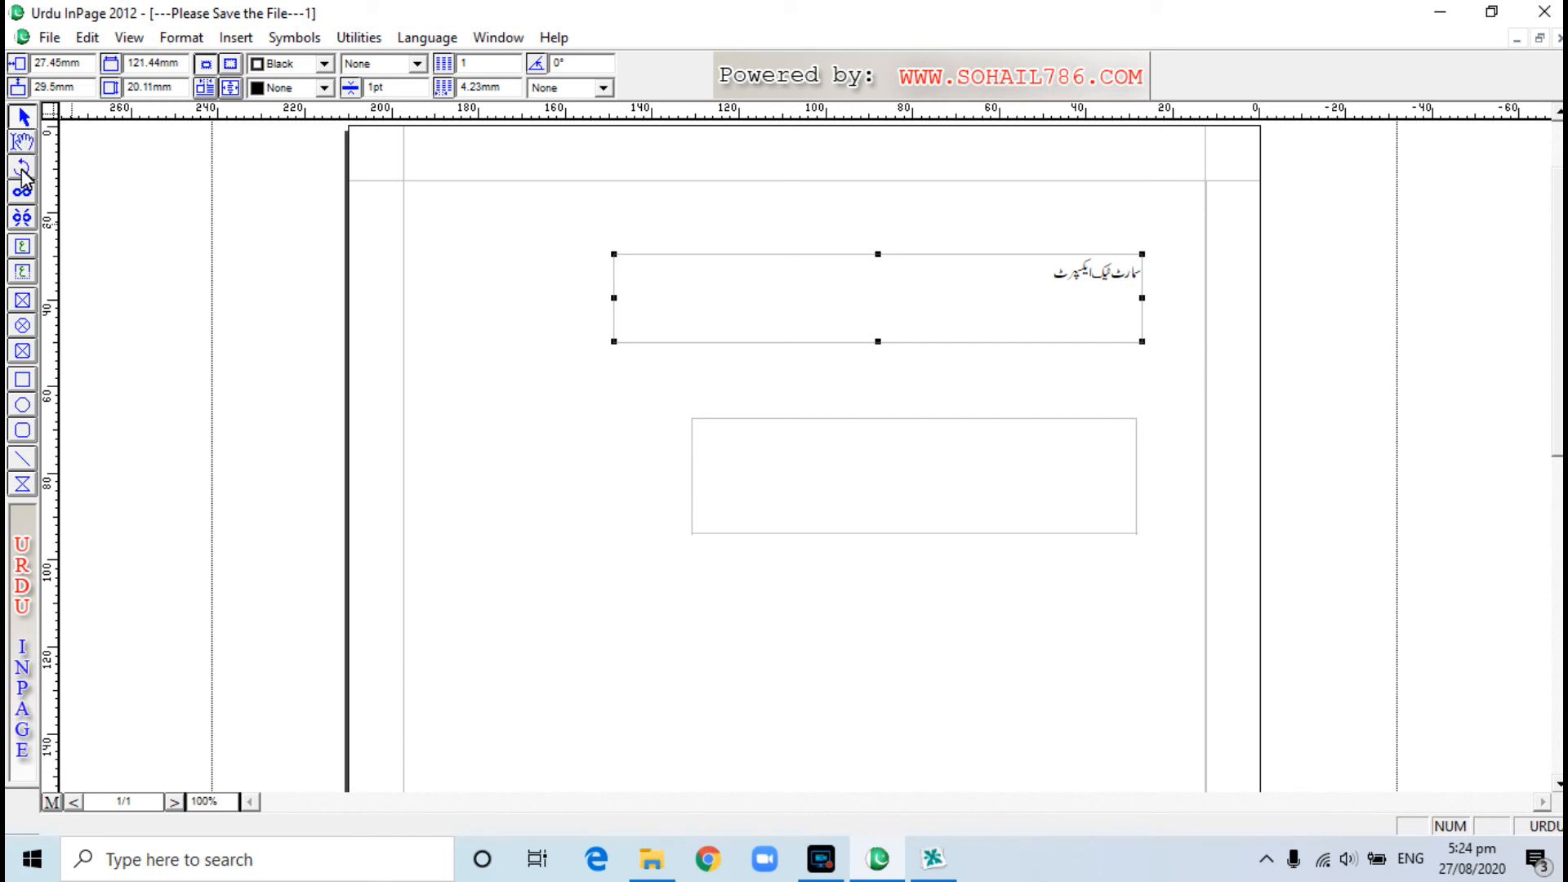
pyautogui.click(22, 246)
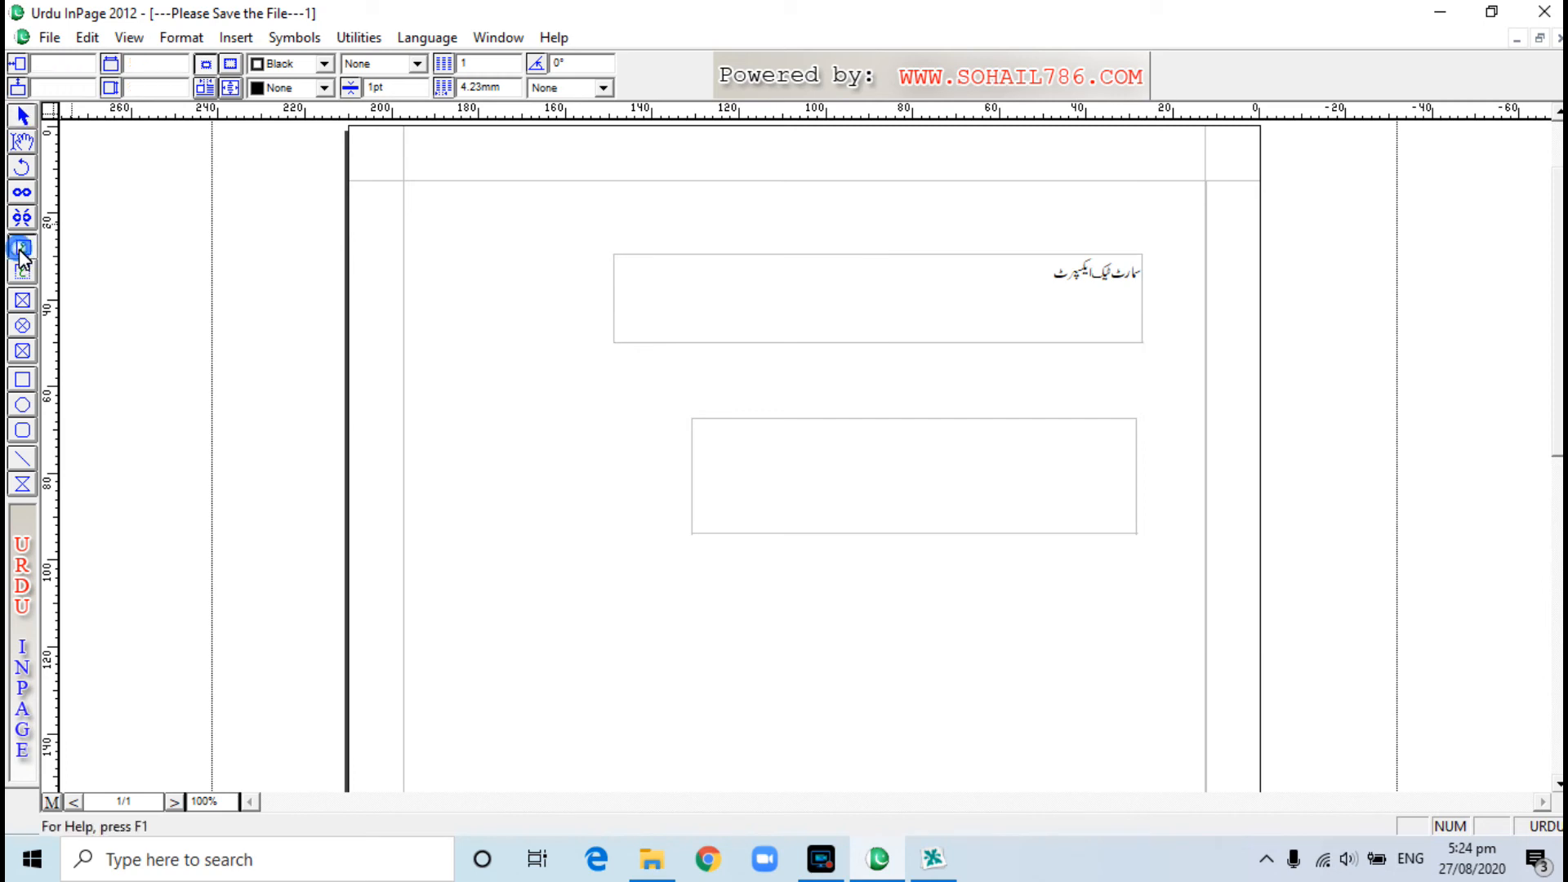
pyautogui.click(23, 272)
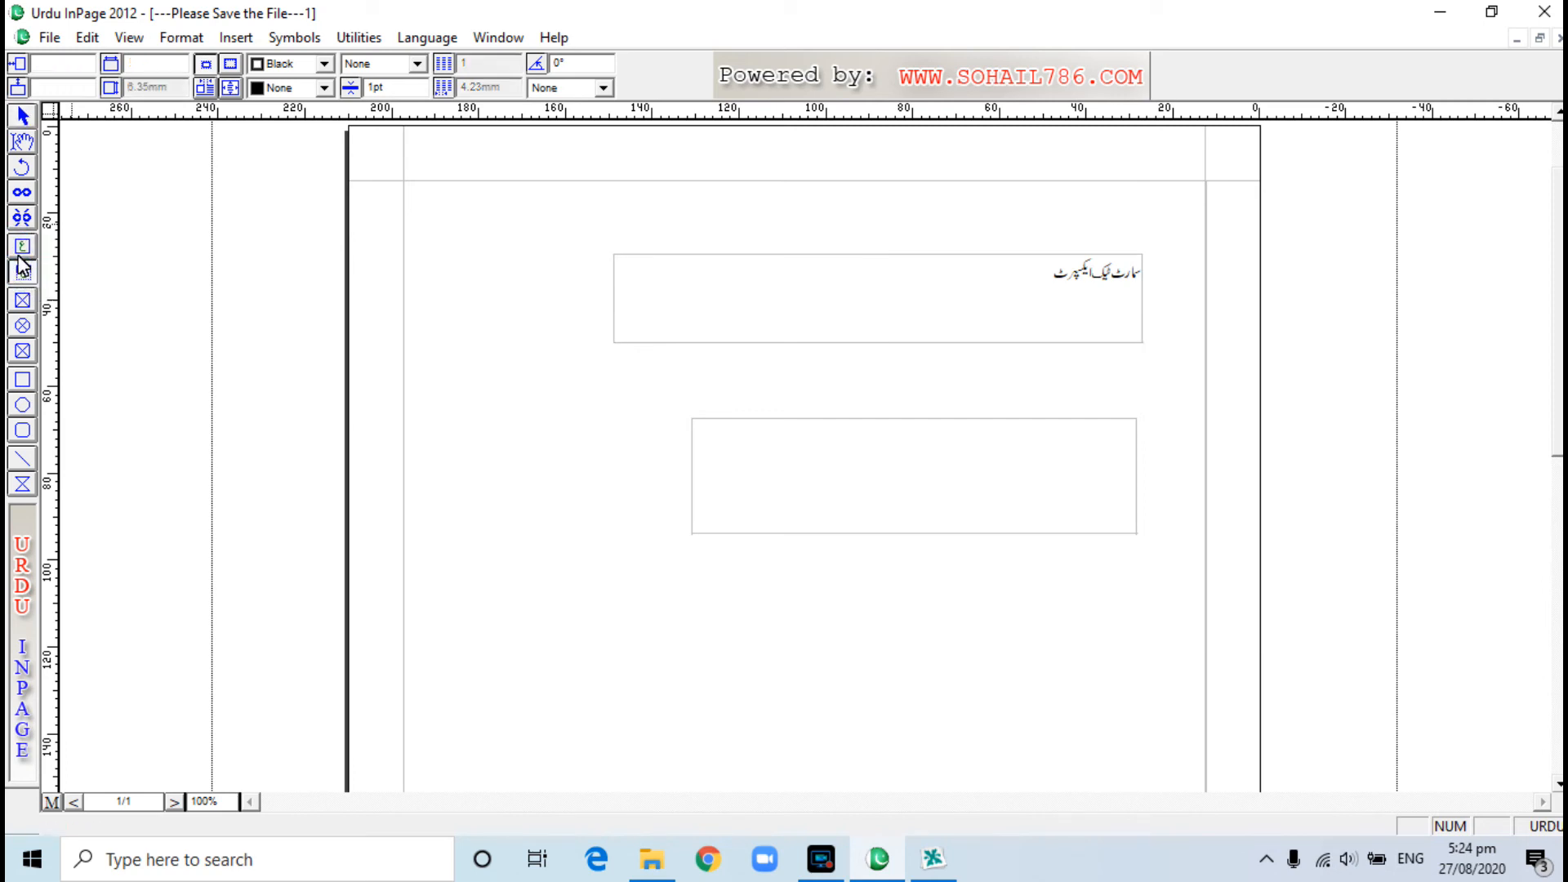
pyautogui.click(21, 247)
pyautogui.moveTo(553, 421); pyautogui.dragTo(1191, 687)
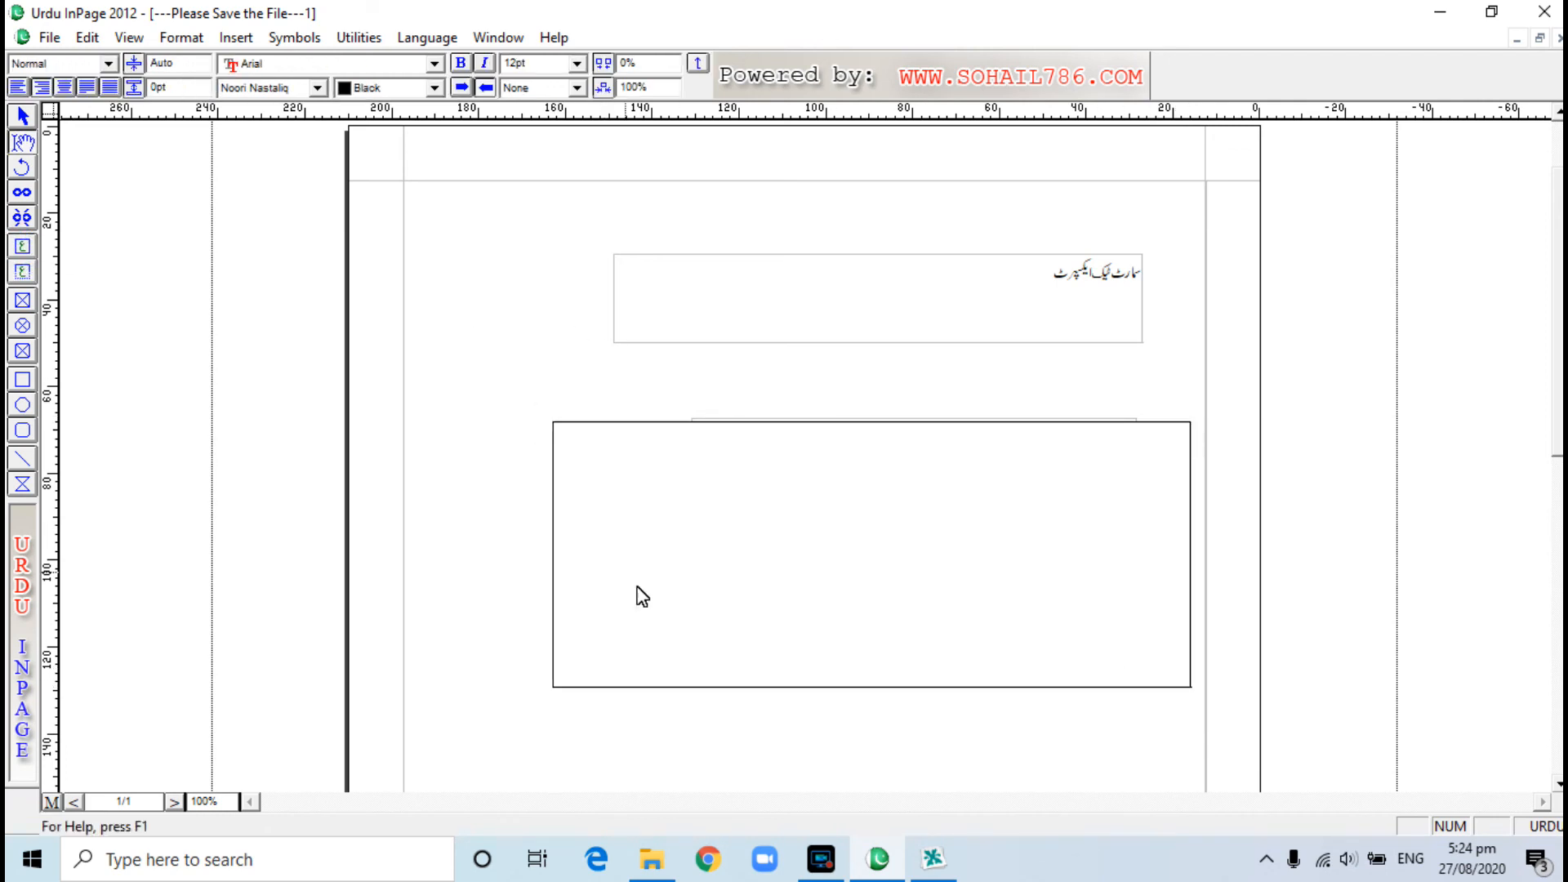
pyautogui.click(18, 120)
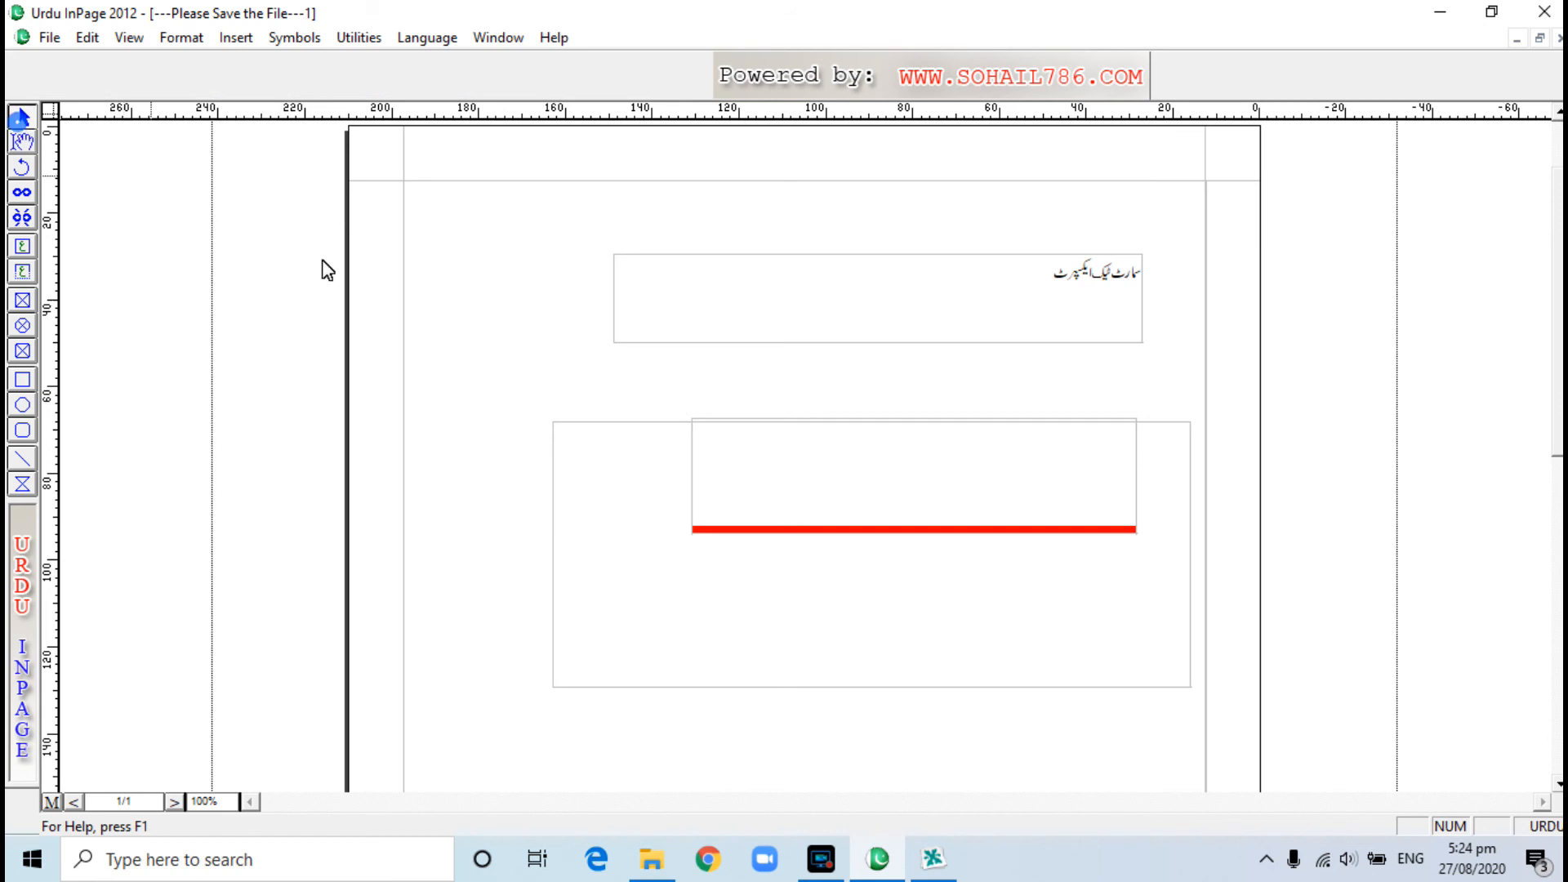
pyautogui.click(806, 620)
pyautogui.rightClick(807, 611)
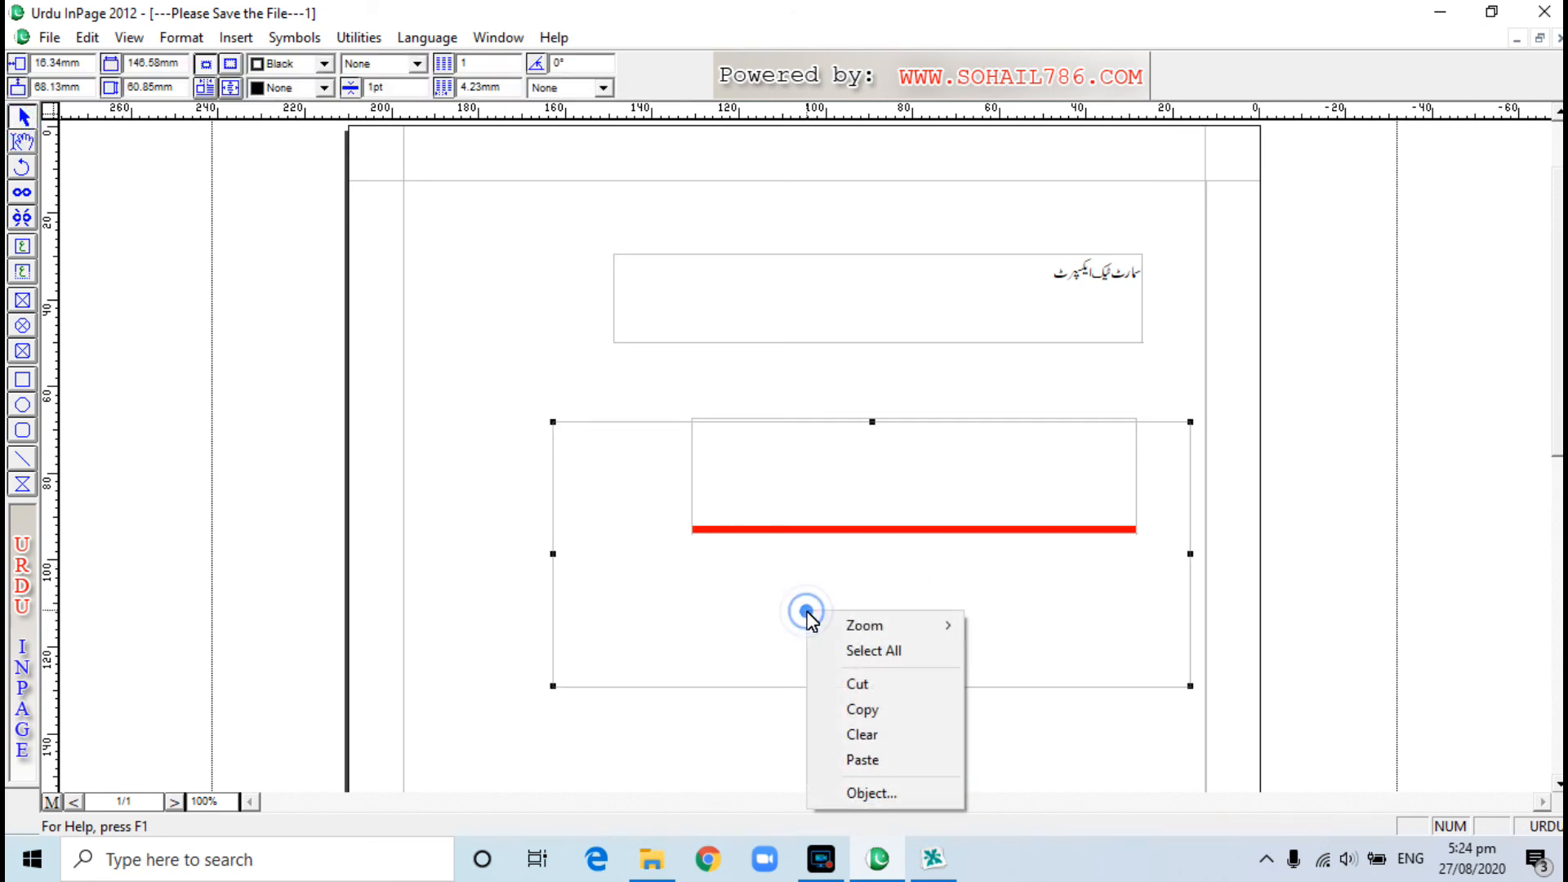
pyautogui.click(881, 690)
pyautogui.click(934, 858)
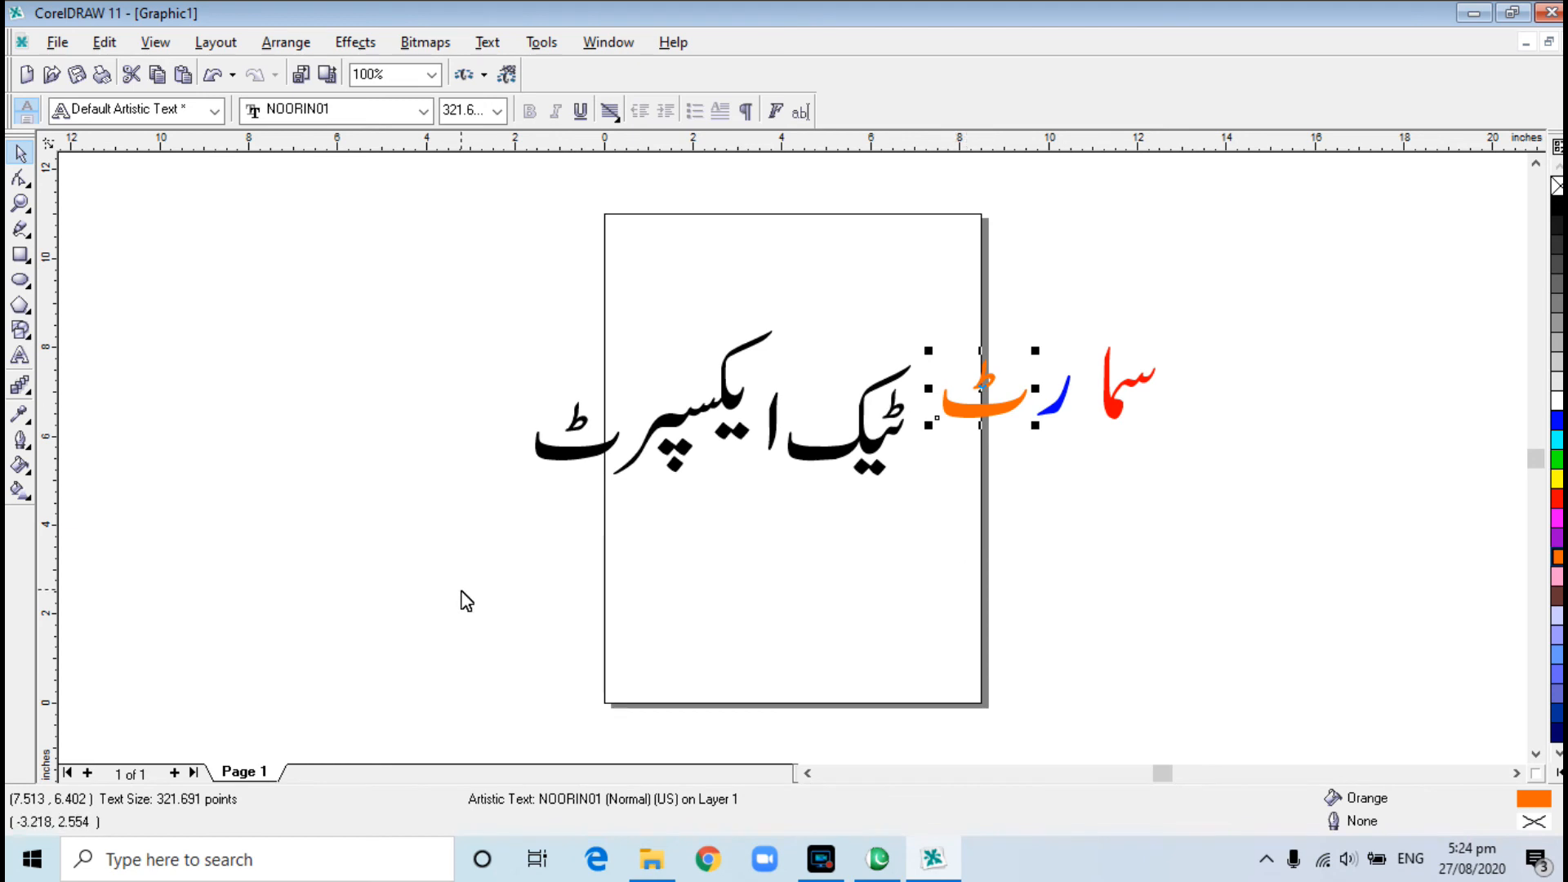
pyautogui.moveTo(433, 332); pyautogui.dragTo(822, 504)
pyautogui.moveTo(521, 385); pyautogui.dragTo(677, 427)
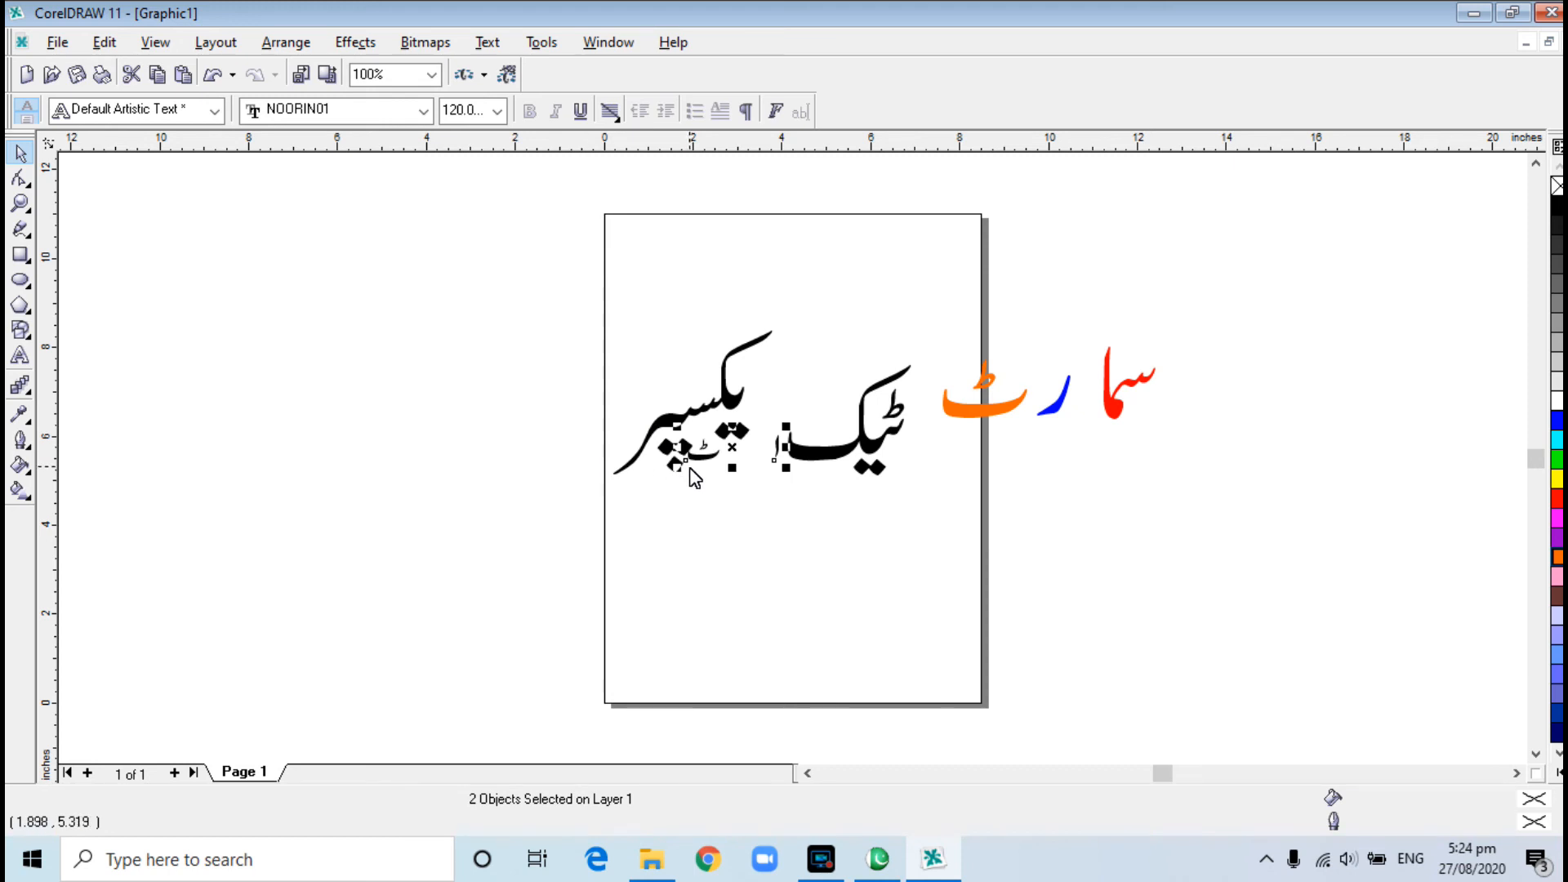
pyautogui.hotkey('ctrl', 'z')
pyautogui.click(753, 483)
pyautogui.click(826, 541)
# Step: Group the four black pieces that form ٹیک ایکسپرٹ
pyautogui.moveTo(953, 587); pyautogui.dragTo(192, 217)
pyautogui.rightClick(713, 406)
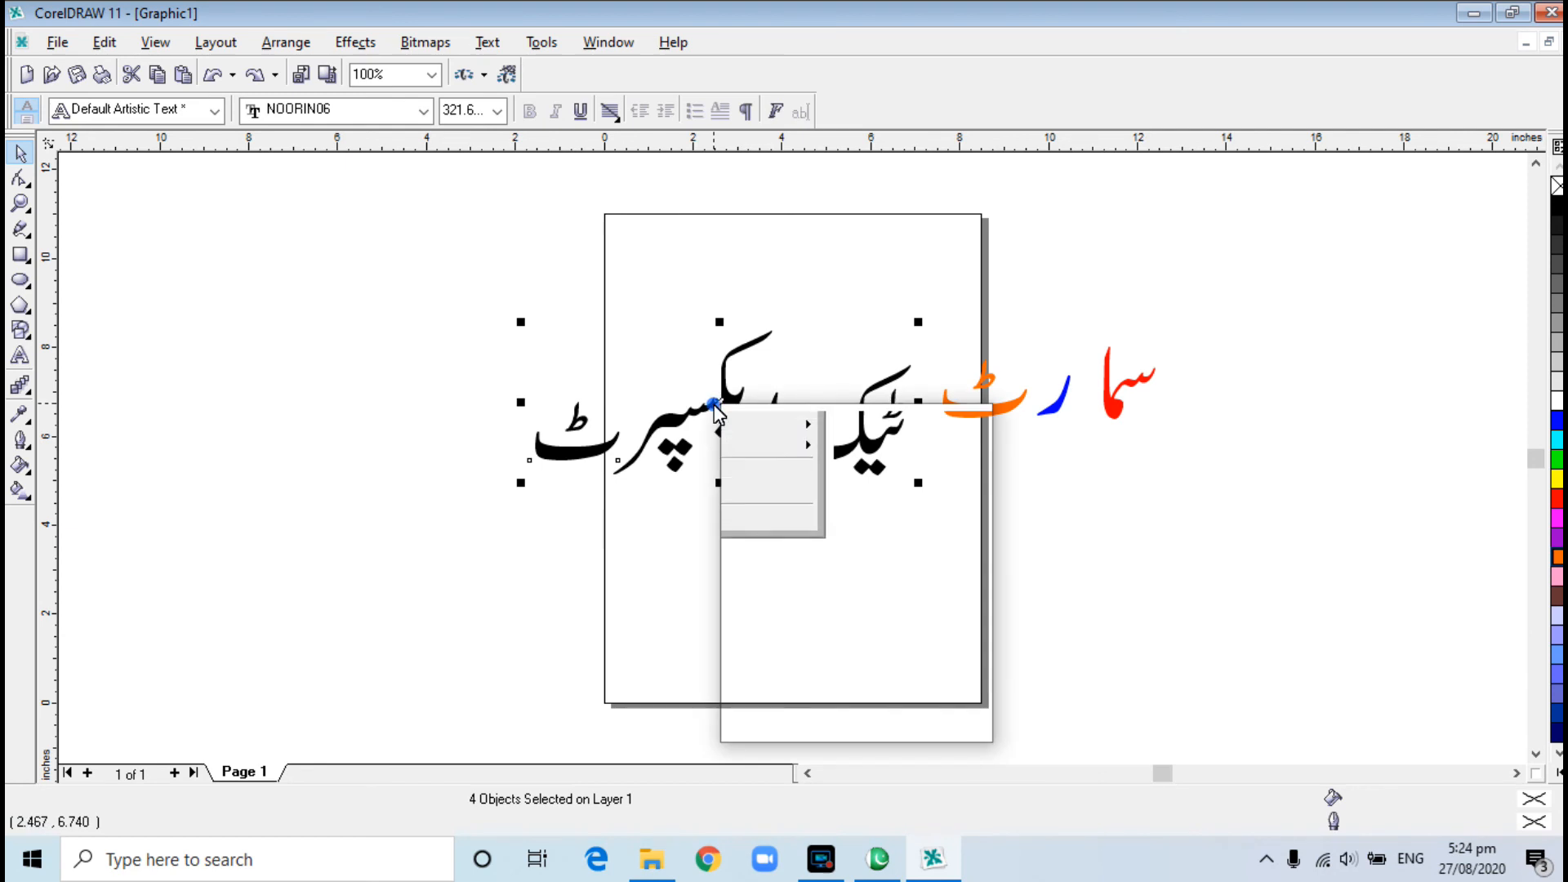
pyautogui.click(778, 489)
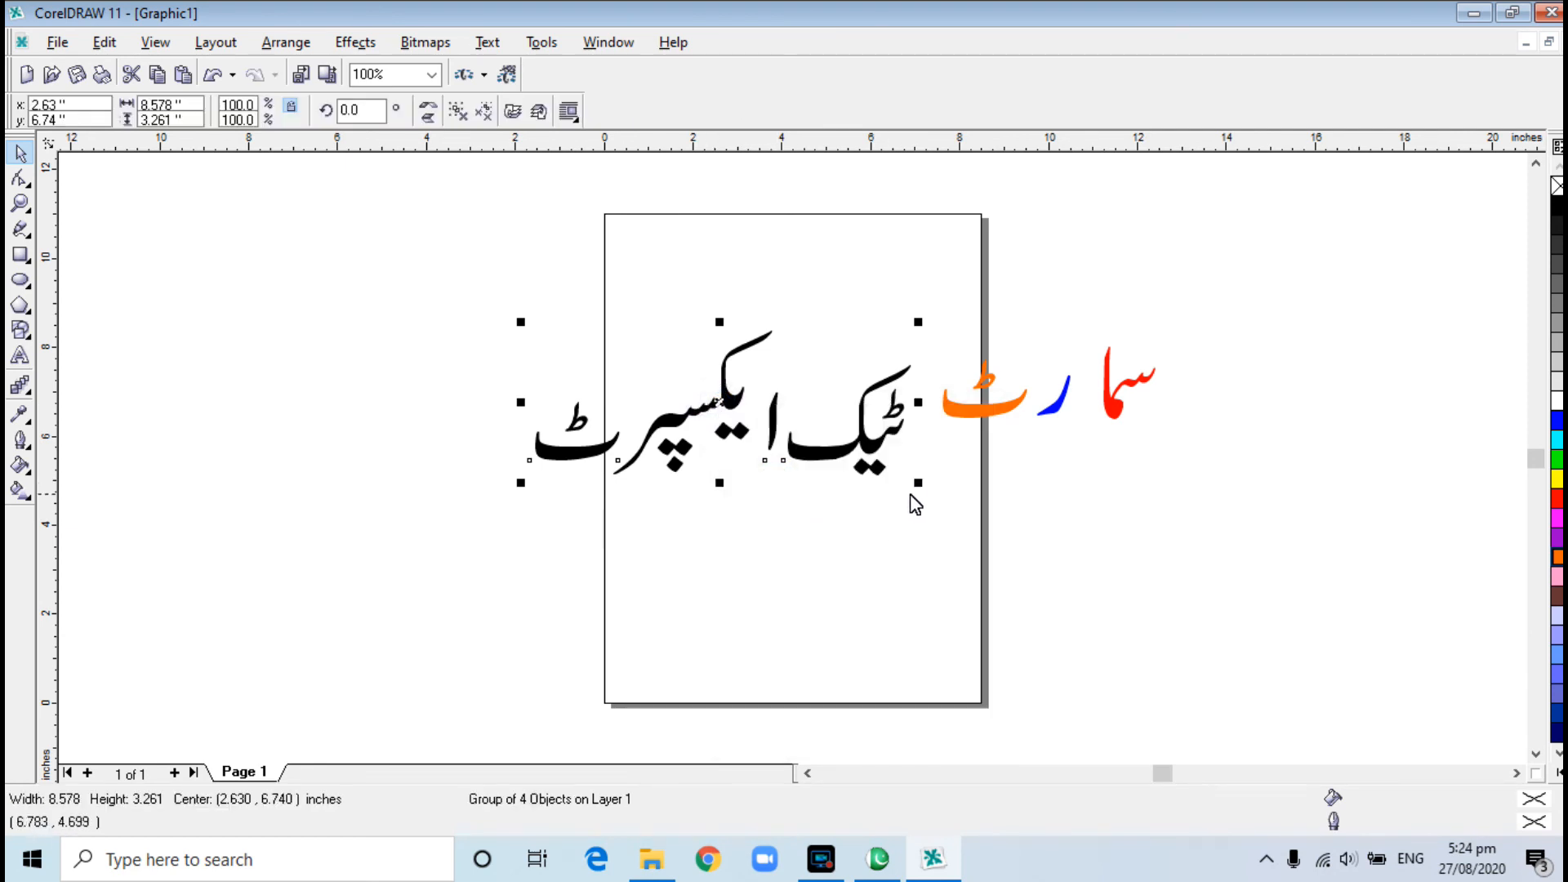
# Step: Scale the black text group down to about 6.3 by 2.4 inches and rotate it about 26 degrees counterclockwise
pyautogui.moveTo(918, 483); pyautogui.dragTo(800, 460)
pyautogui.click(673, 382)
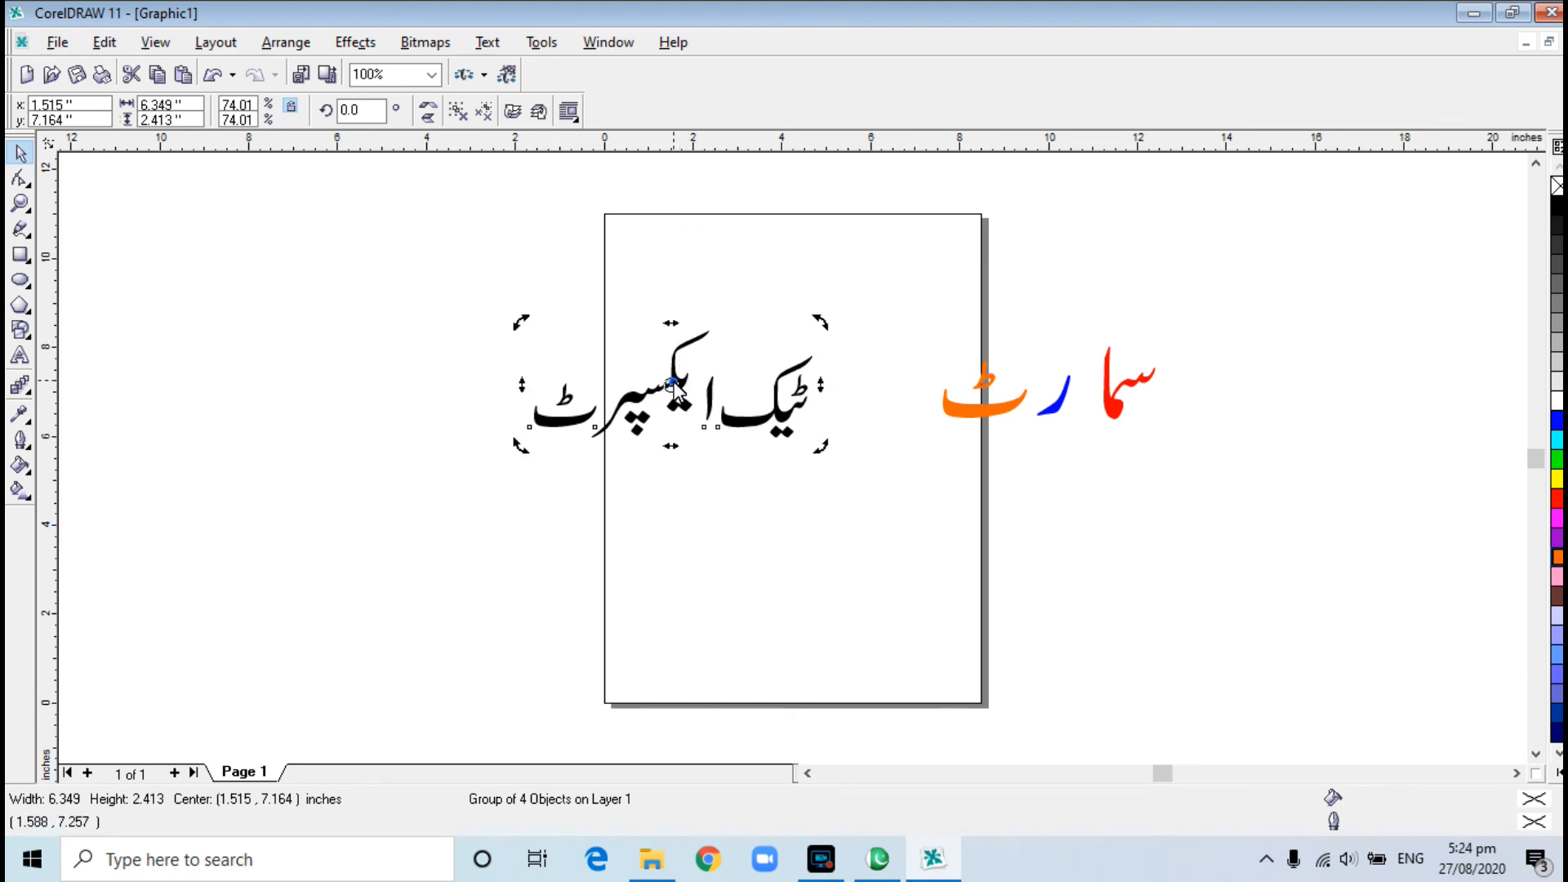
pyautogui.moveTo(522, 322); pyautogui.dragTo(508, 392)
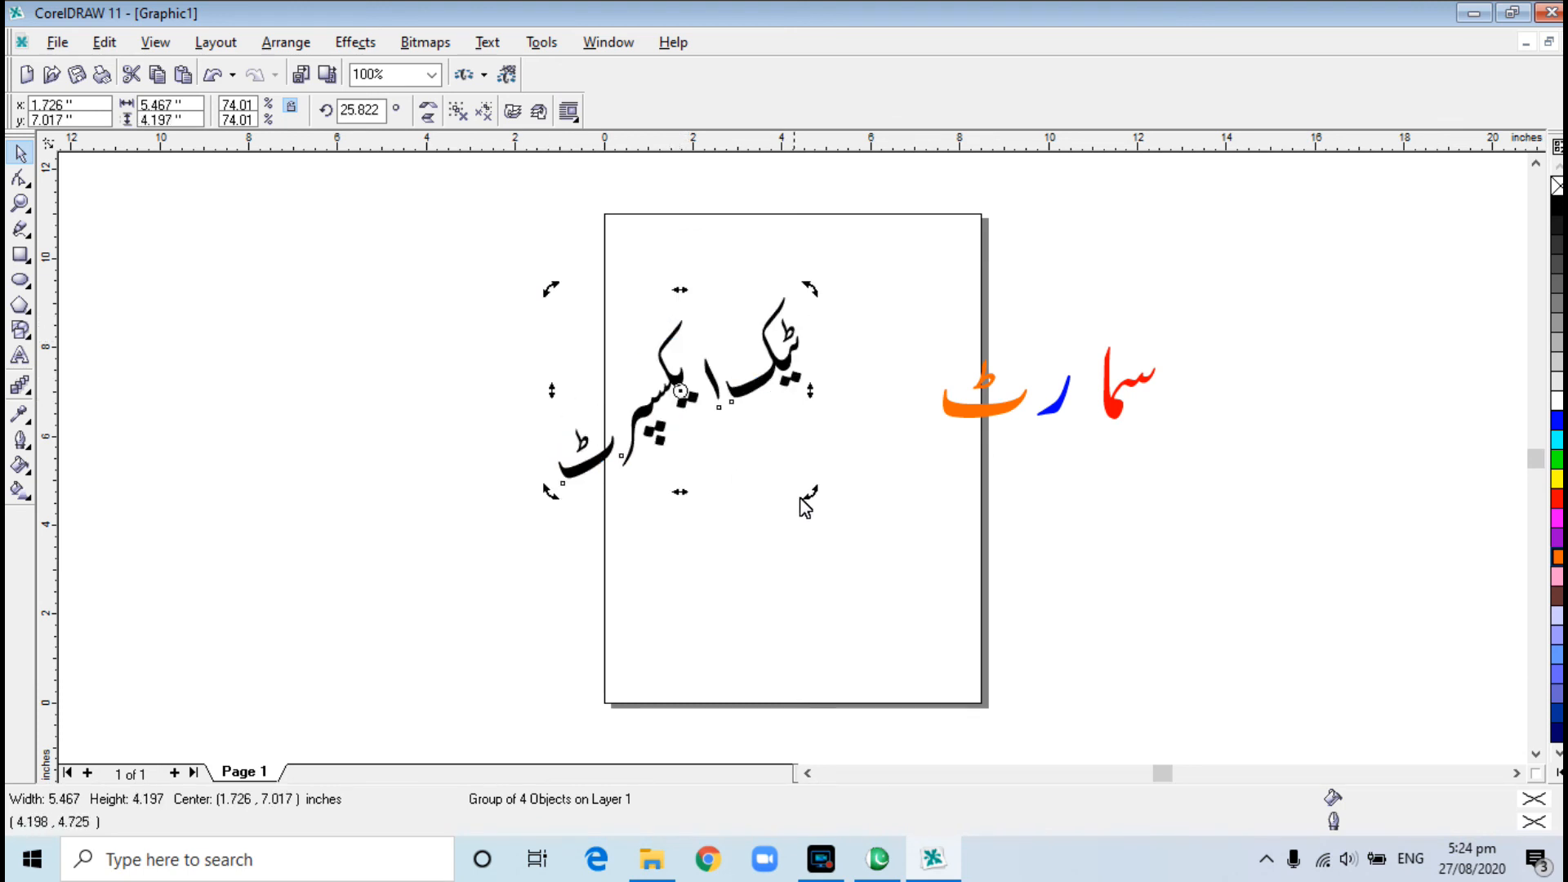
pyautogui.click(865, 535)
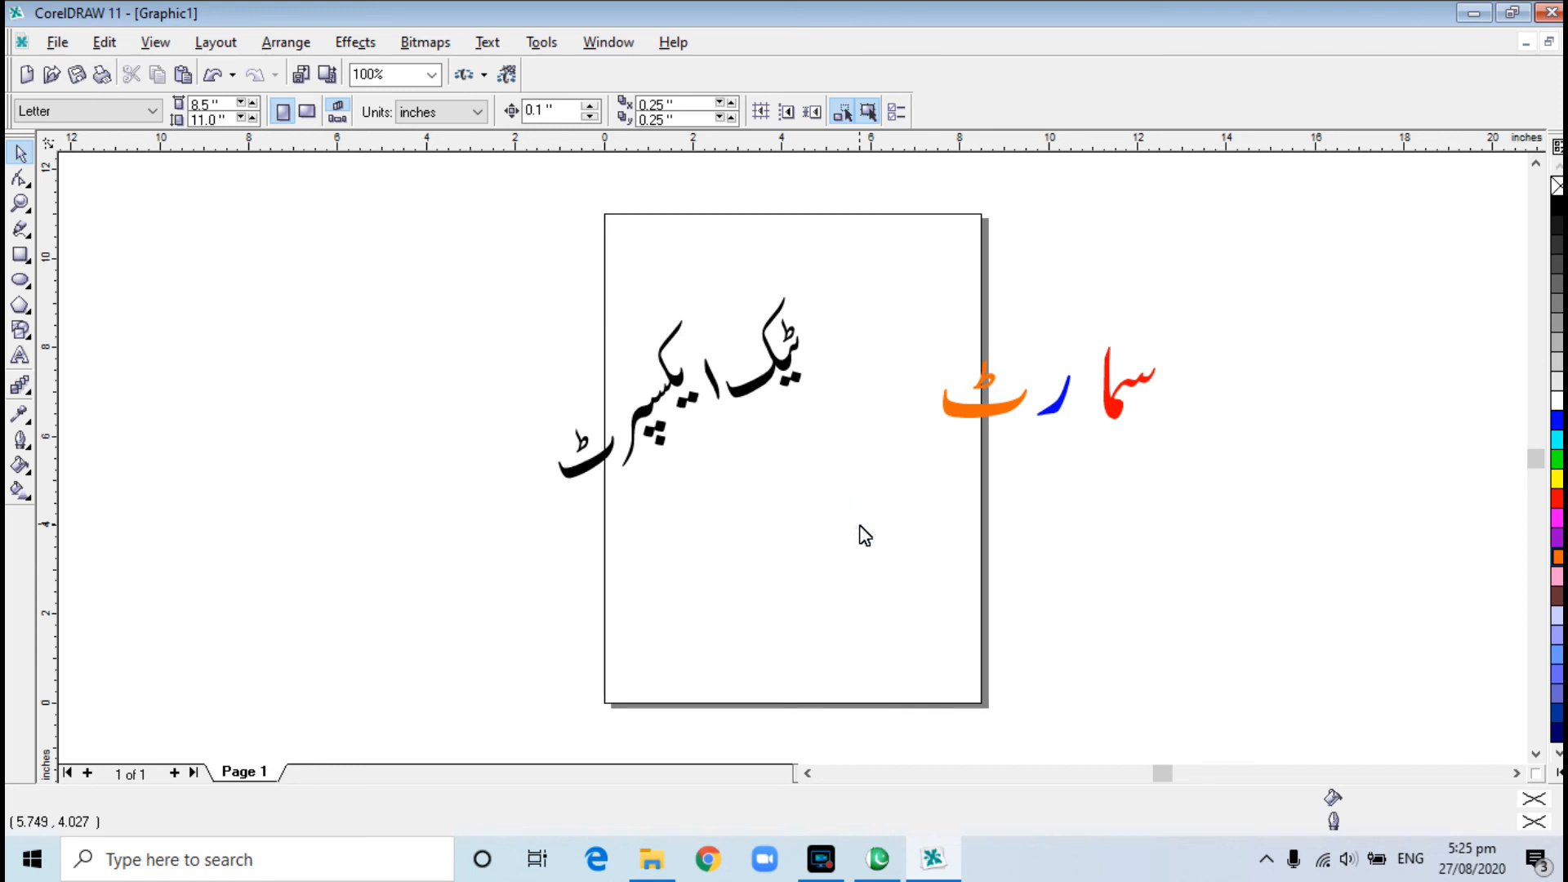